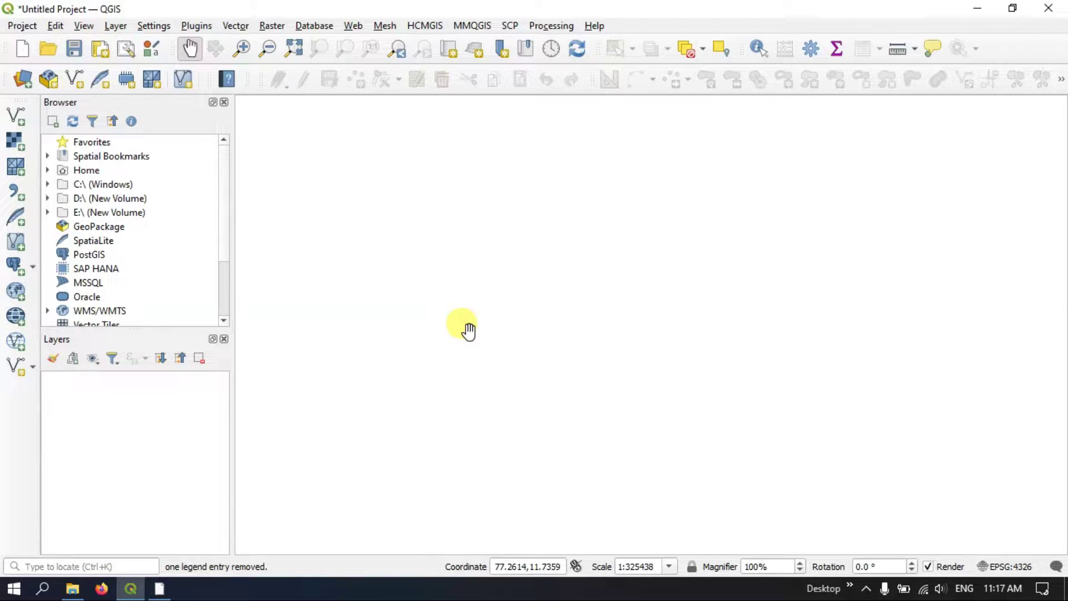
Add n11_e077_3arc_v2.tif from D:\Raster\SRTM Elevation as a raster layer, then close the Data Source Manager.
{"action": "left_click", "coordinate": [114, 28]}
{"action": "mouse_move", "coordinate": [130, 81]}
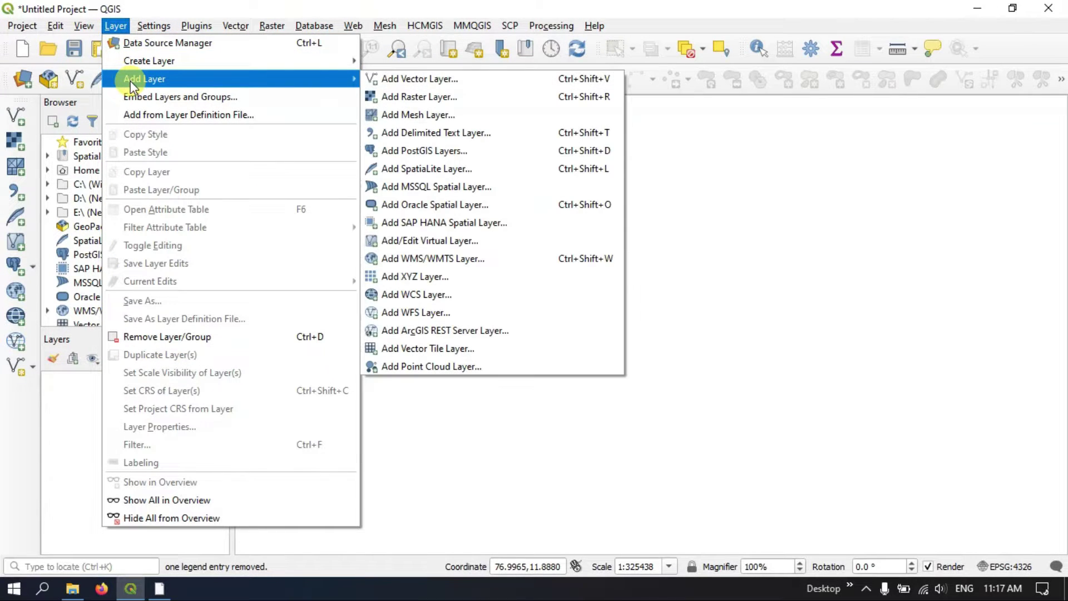
{"action": "left_click", "coordinate": [406, 100]}
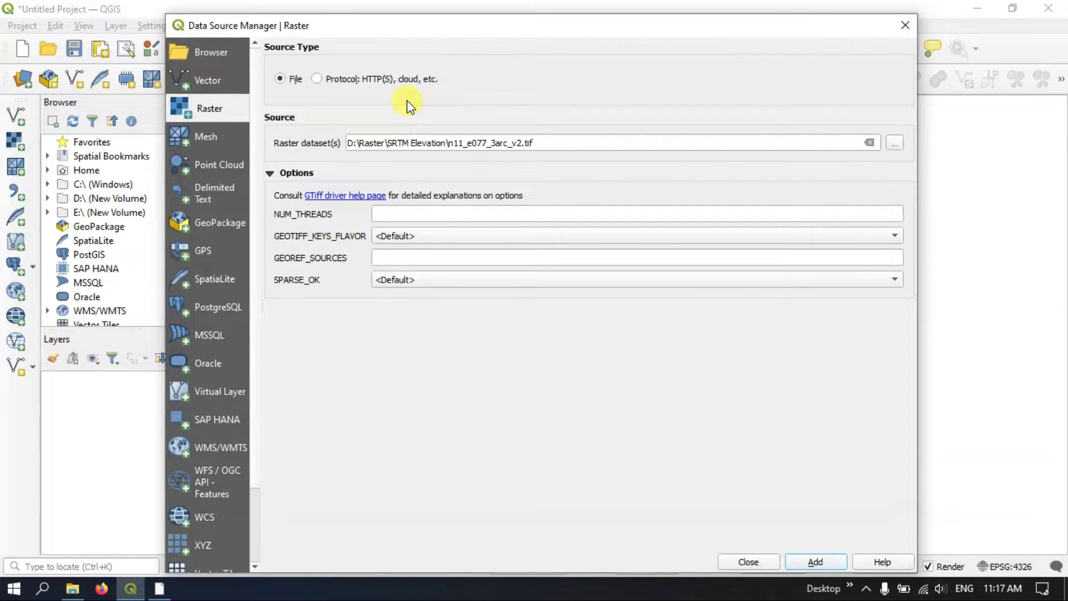
{"action": "left_click_drag", "start_coordinate": [482, 30], "coordinate": [460, 26]}
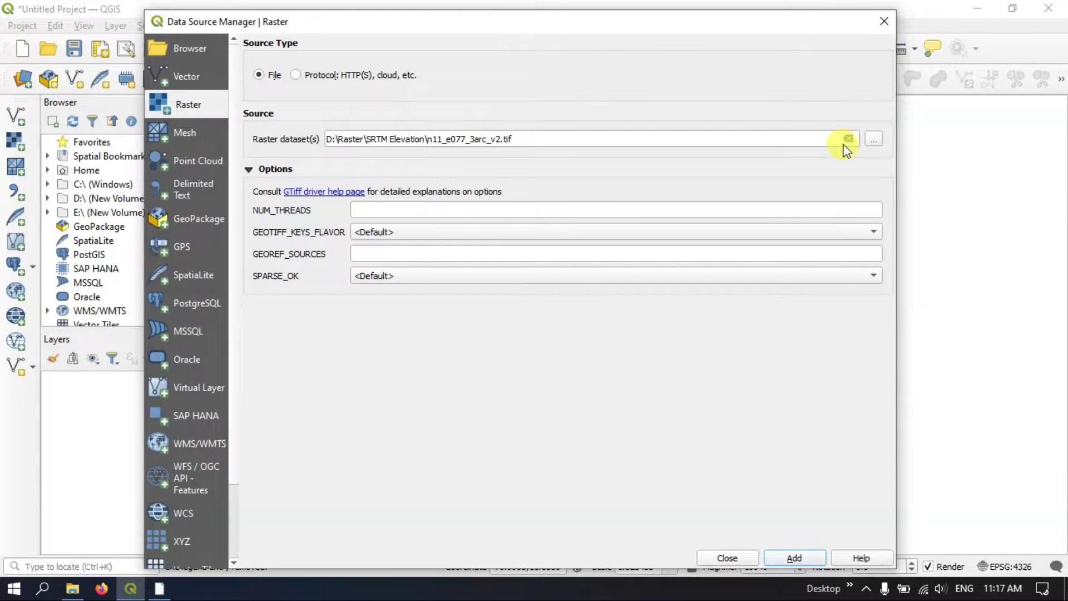
{"action": "left_click", "coordinate": [872, 139]}
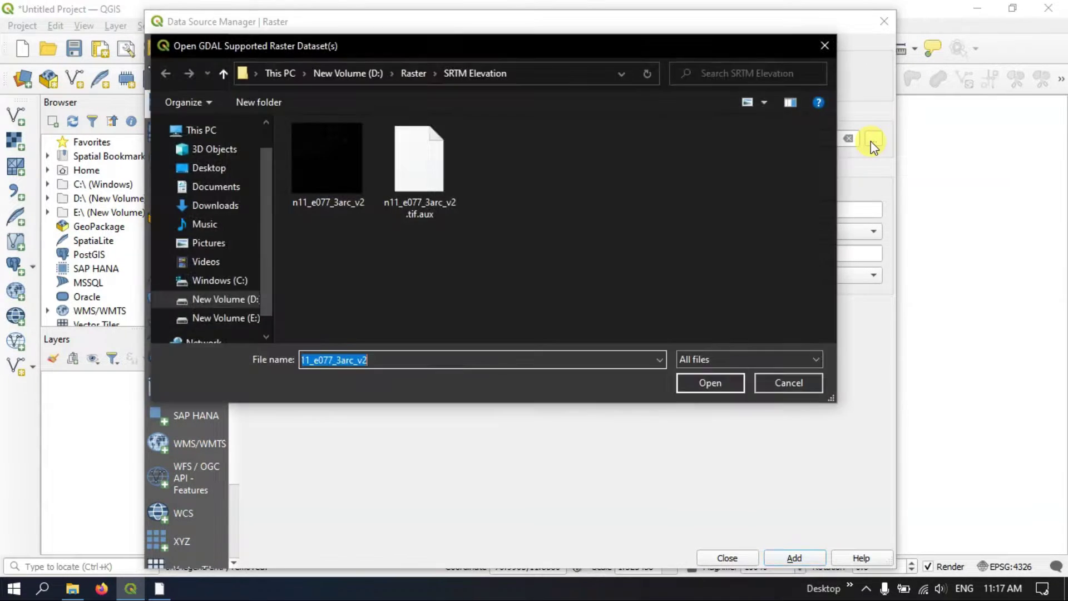
{"action": "left_click", "coordinate": [319, 163]}
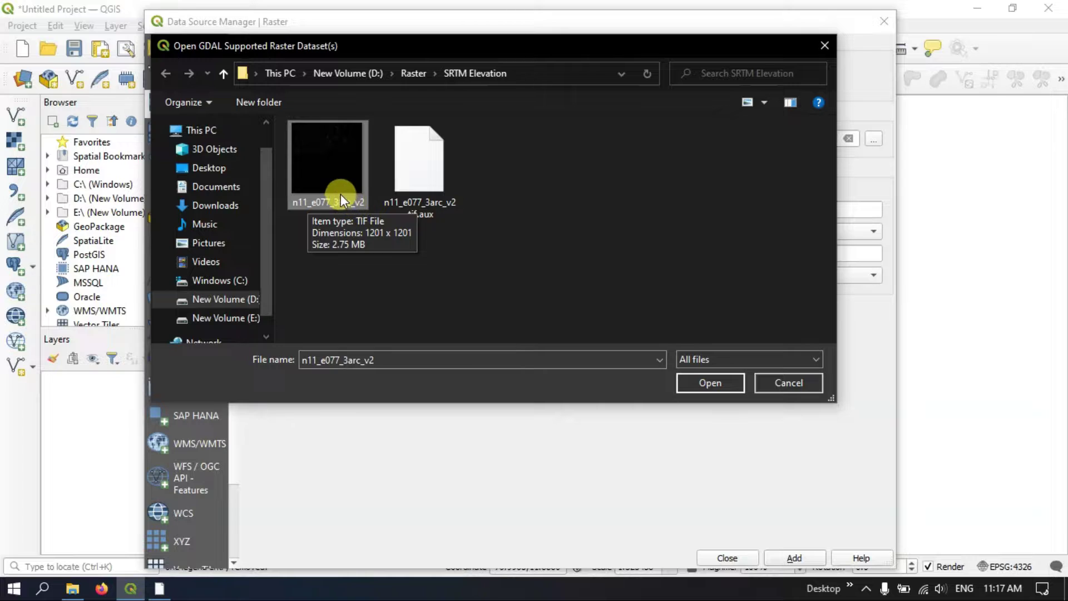
{"action": "left_click", "coordinate": [700, 386]}
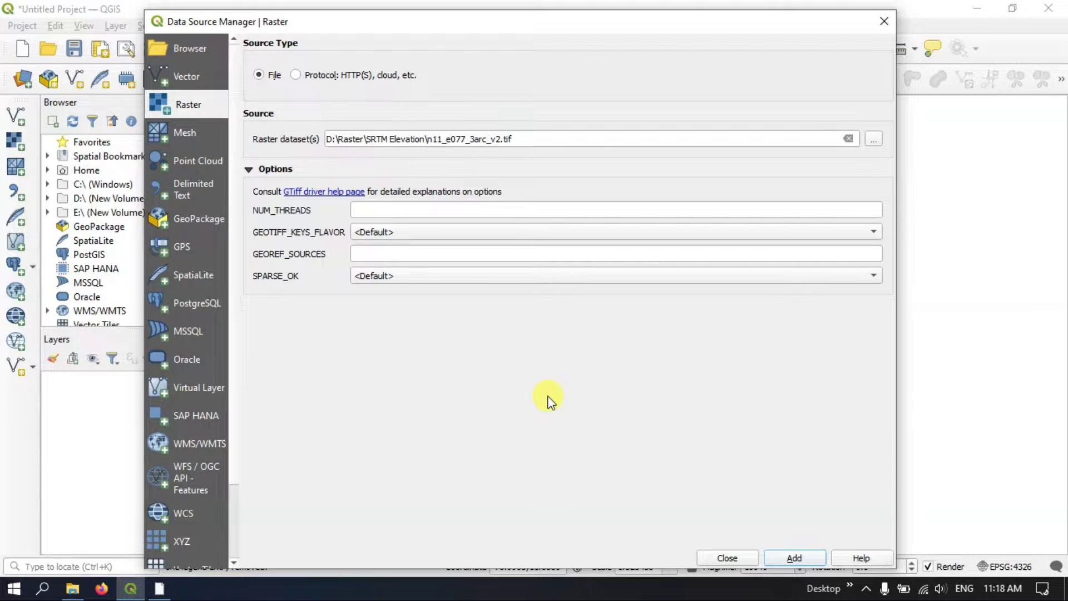
{"action": "left_click", "coordinate": [796, 559]}
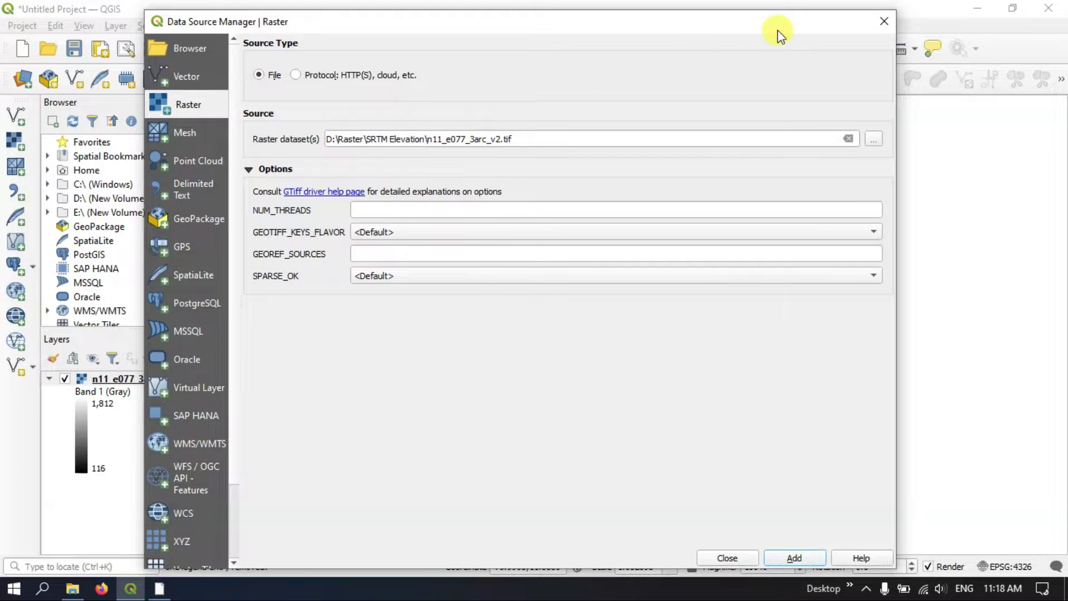
{"action": "left_click", "coordinate": [883, 22]}
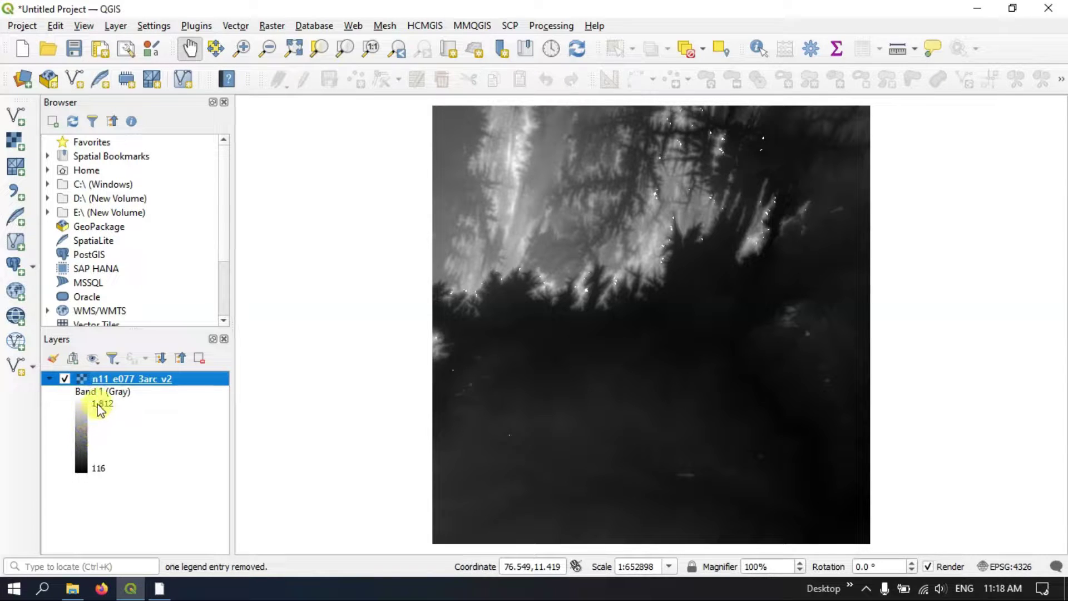
Open the Layer Properties of the n11_e077_3arc_v2 elevation layer.
{"action": "right_click", "coordinate": [170, 381]}
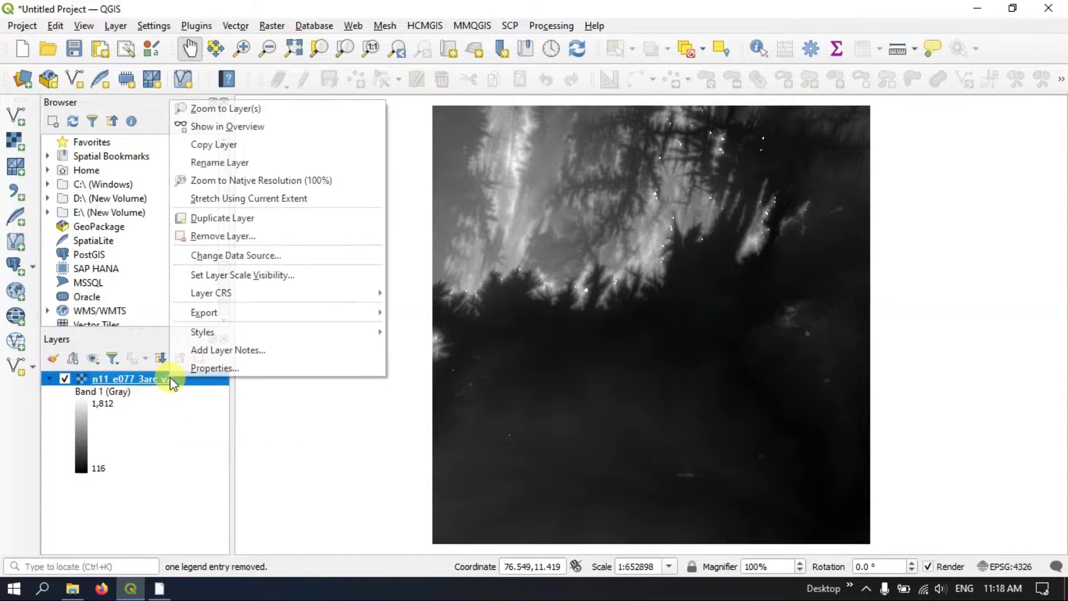
{"action": "left_click", "coordinate": [195, 366]}
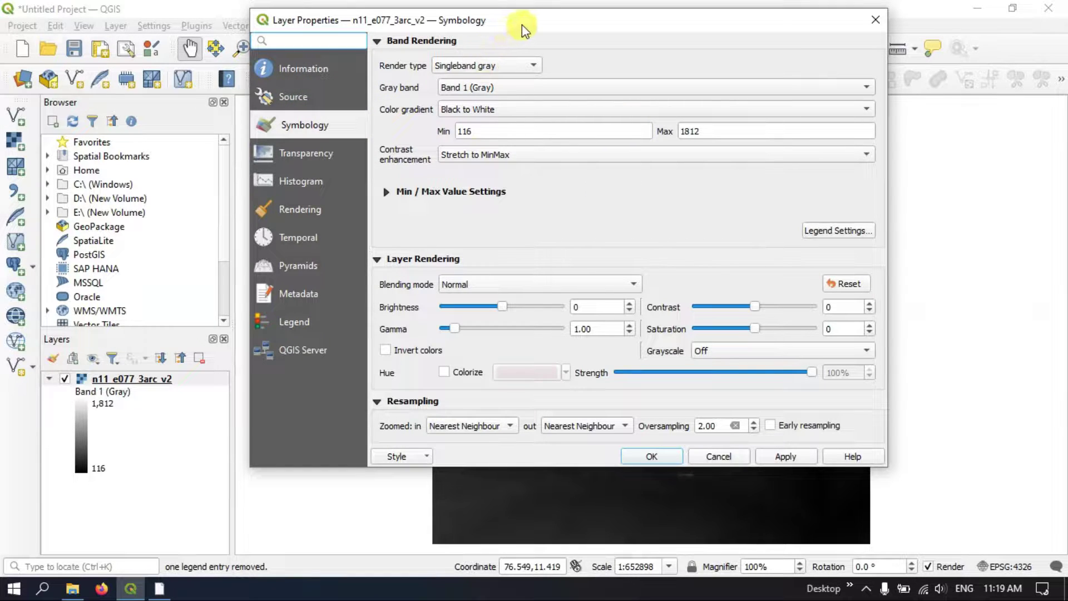
{"action": "left_click_drag", "start_coordinate": [525, 21], "coordinate": [530, 58]}
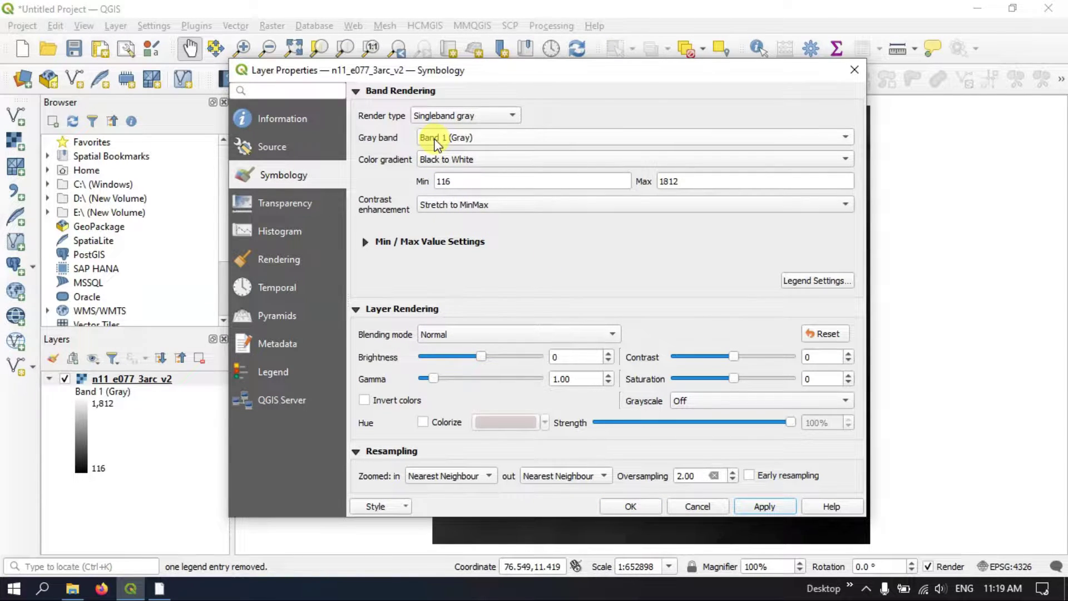
Review the Symbology settings: Band 1 gray, Black to White gradient, min 116, max 1812.
{"action": "left_click", "coordinate": [434, 144]}
{"action": "left_click", "coordinate": [435, 144]}
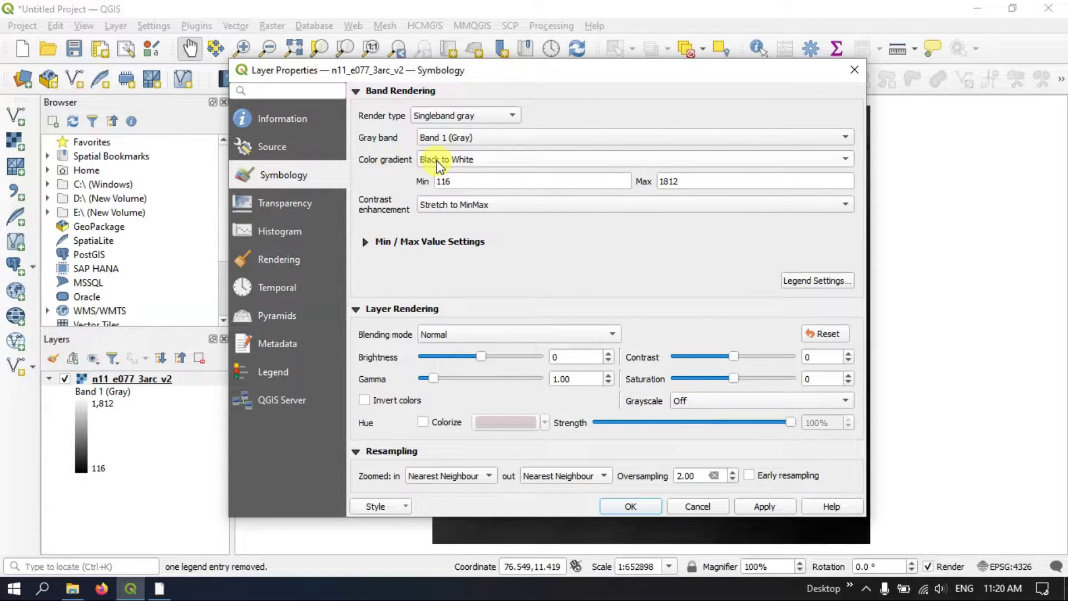
{"action": "left_click", "coordinate": [436, 161]}
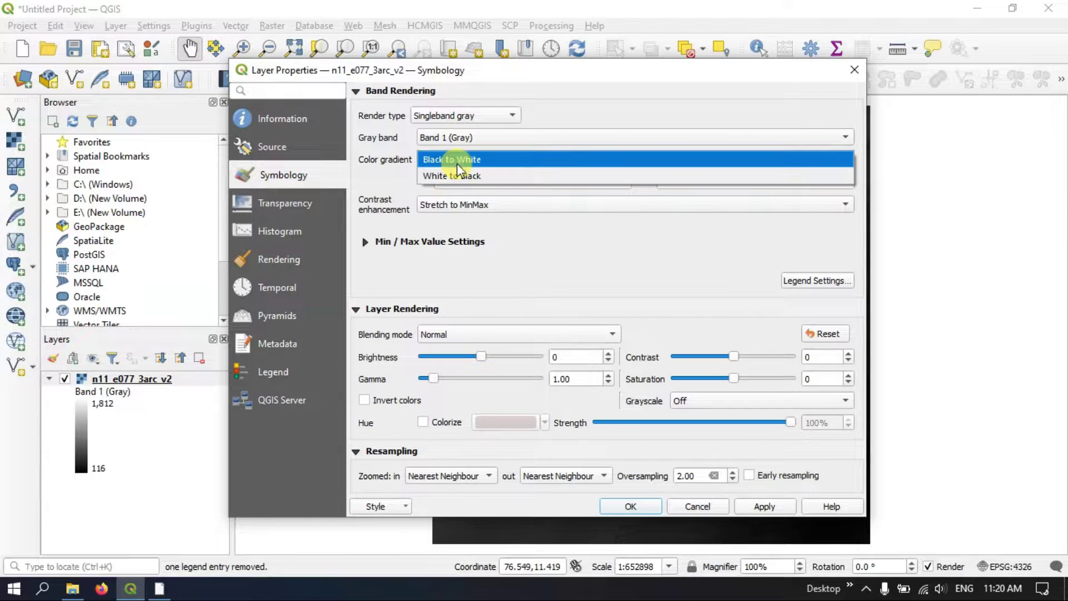
{"action": "left_click", "coordinate": [360, 183]}
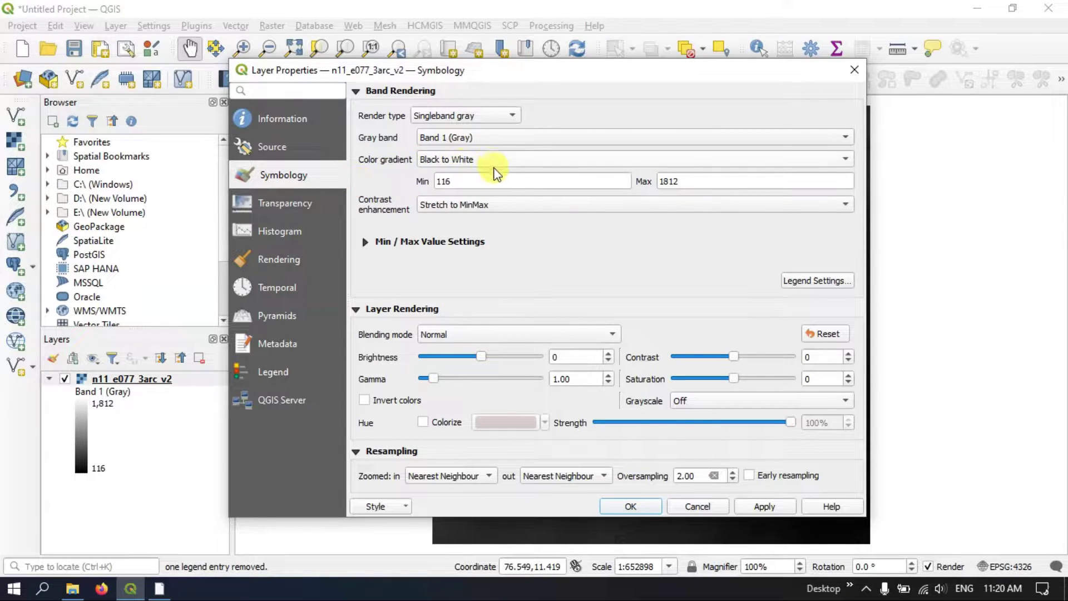
{"action": "double_click", "coordinate": [439, 179]}
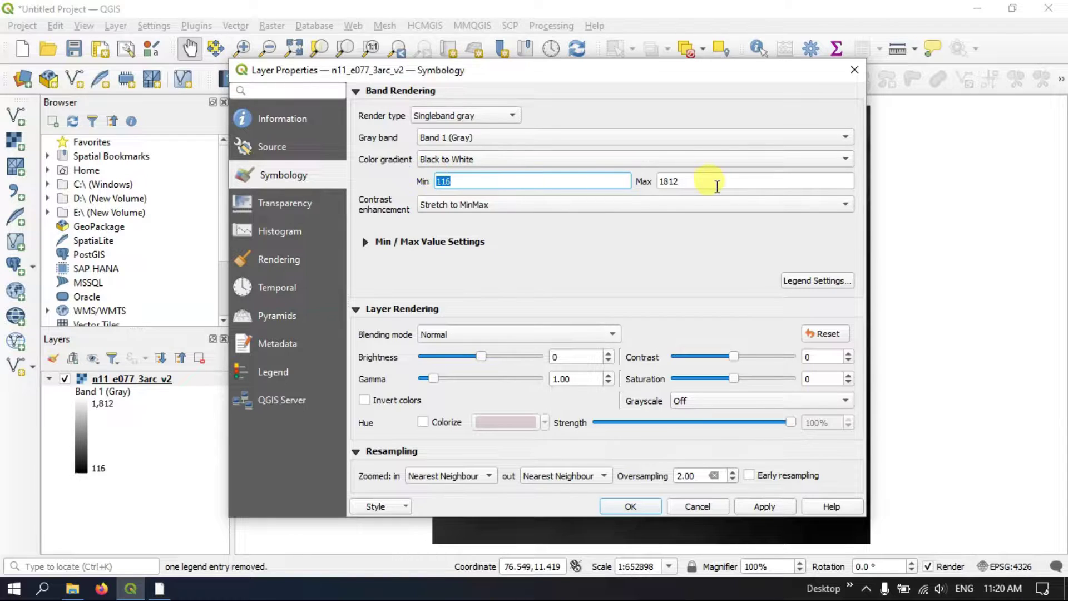
{"action": "double_click", "coordinate": [671, 180]}
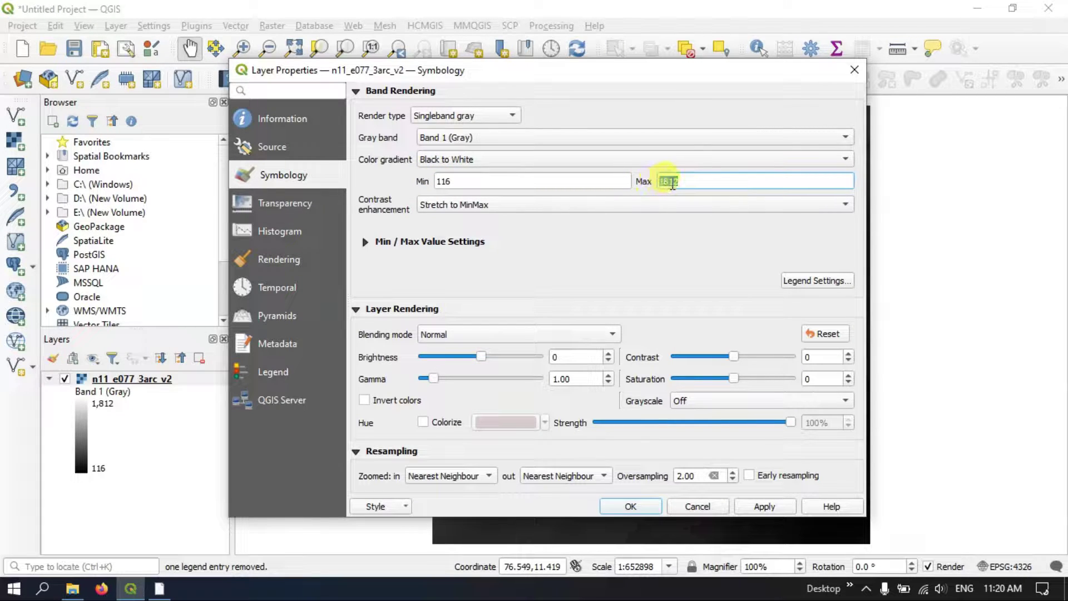
{"action": "left_click", "coordinate": [488, 186]}
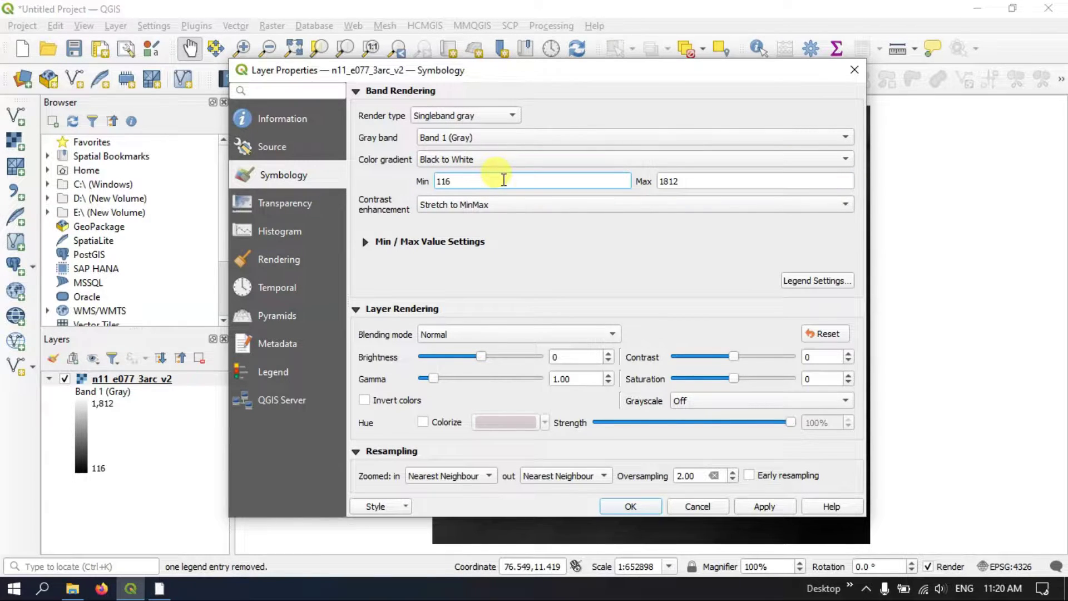
{"action": "left_click_drag", "start_coordinate": [691, 182], "coordinate": [658, 181]}
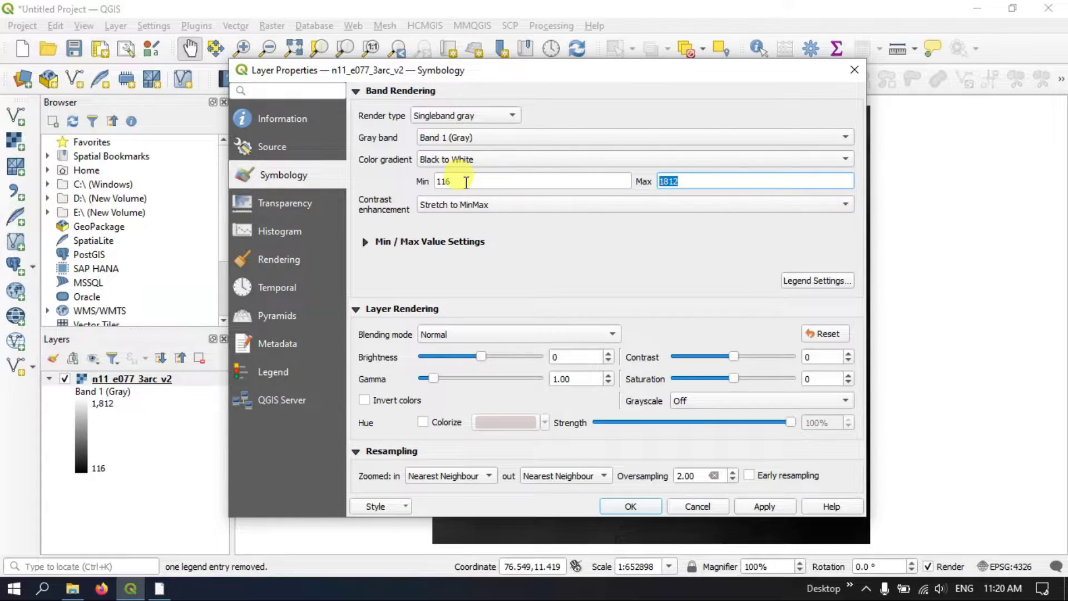
{"action": "left_click_drag", "start_coordinate": [452, 181], "coordinate": [435, 181]}
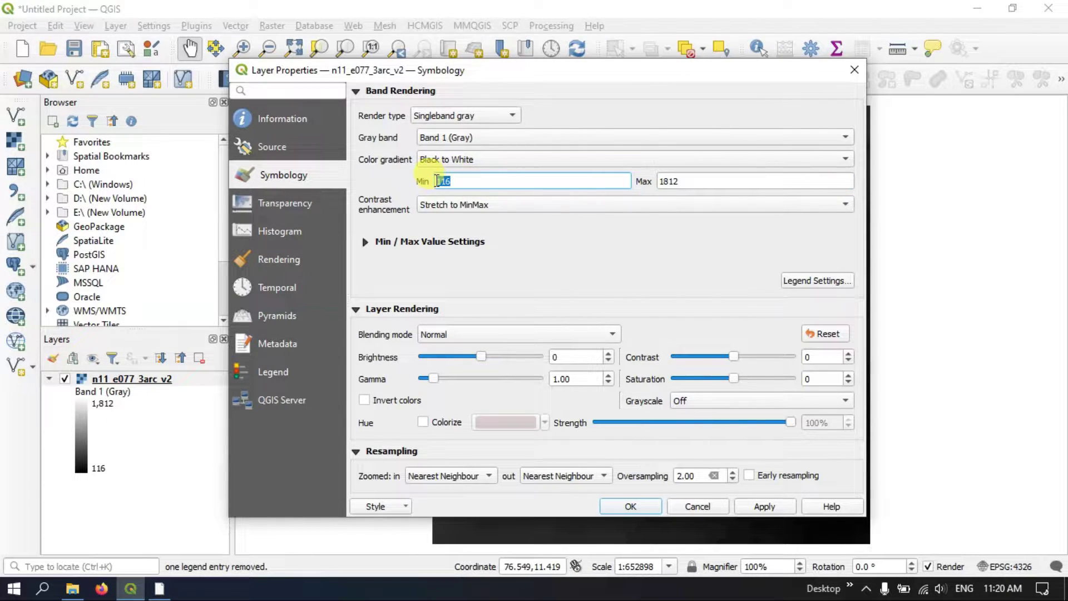
{"action": "left_click", "coordinate": [573, 258]}
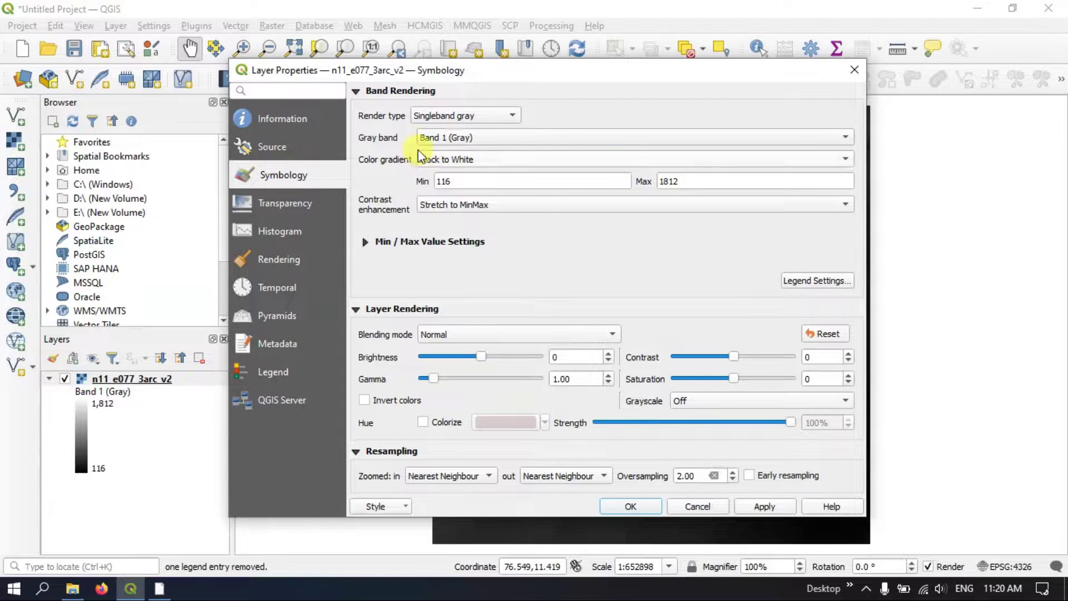
Switch rendering to Singleband pseudocolor with Linear interpolation and the Turbo colour ramp.
{"action": "left_click", "coordinate": [437, 118]}
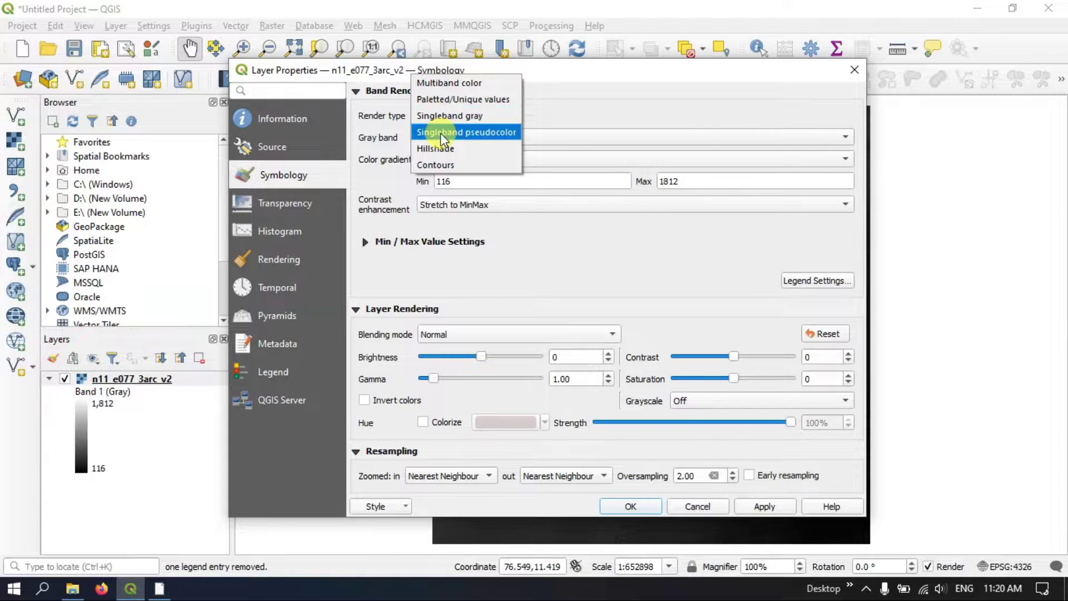
{"action": "left_click", "coordinate": [441, 133]}
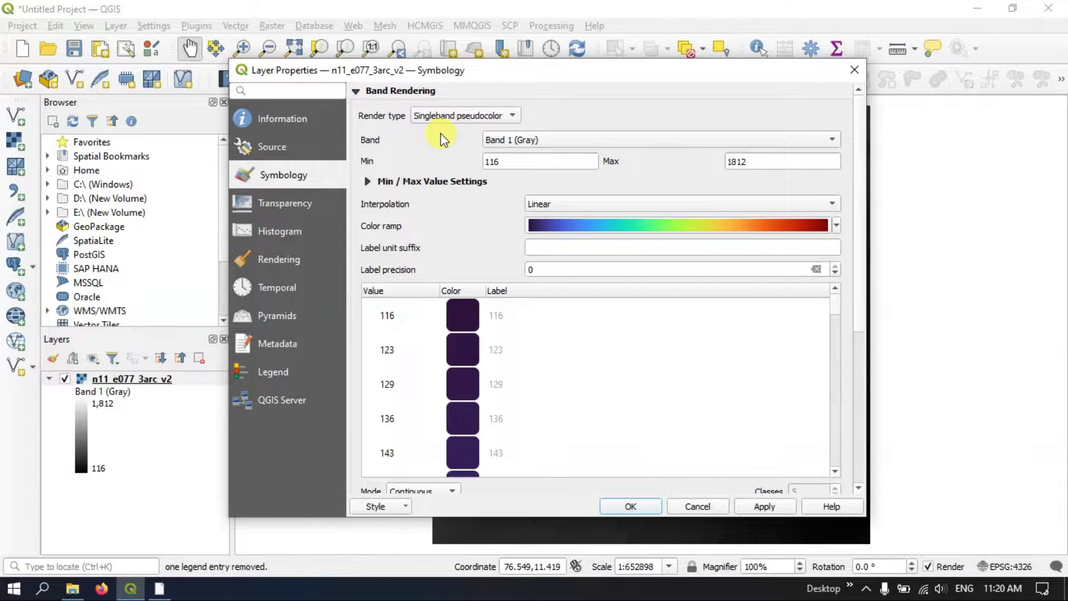
{"action": "left_click_drag", "start_coordinate": [482, 71], "coordinate": [516, 46]}
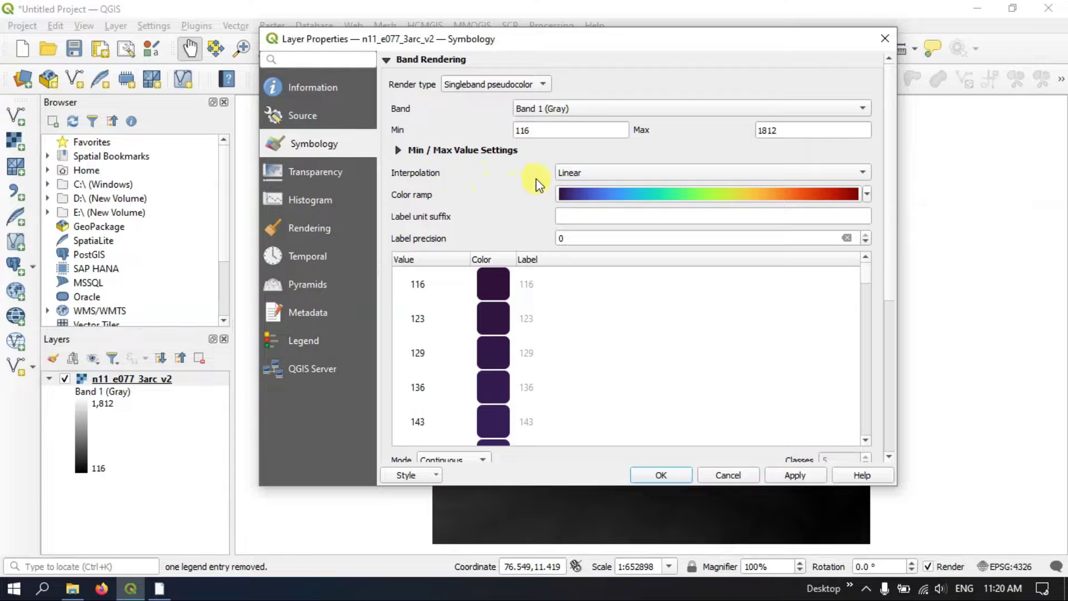
{"action": "left_click", "coordinate": [582, 176]}
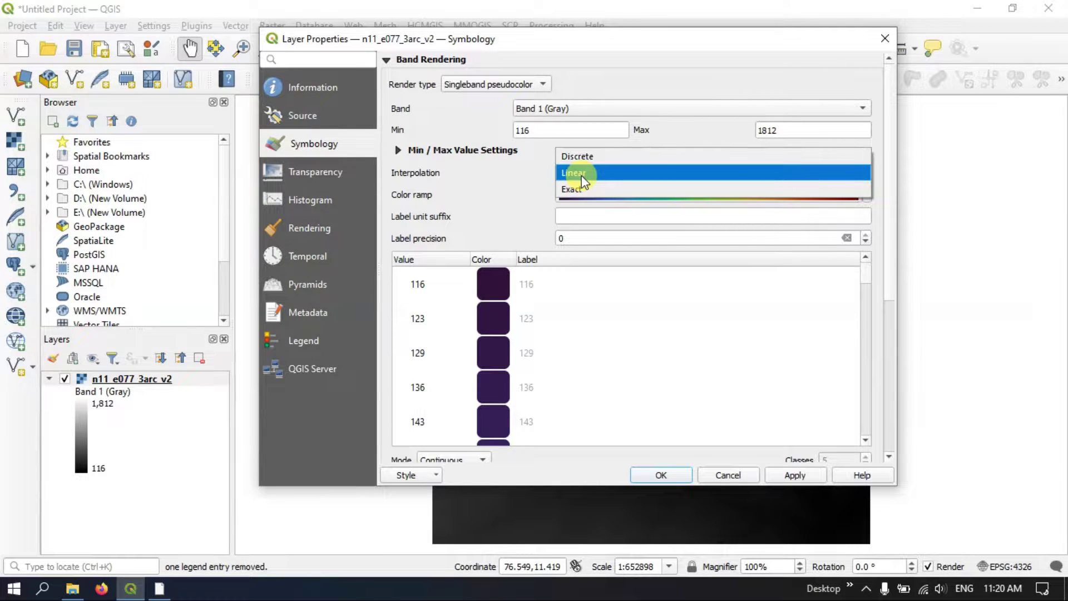
{"action": "left_click", "coordinate": [580, 174]}
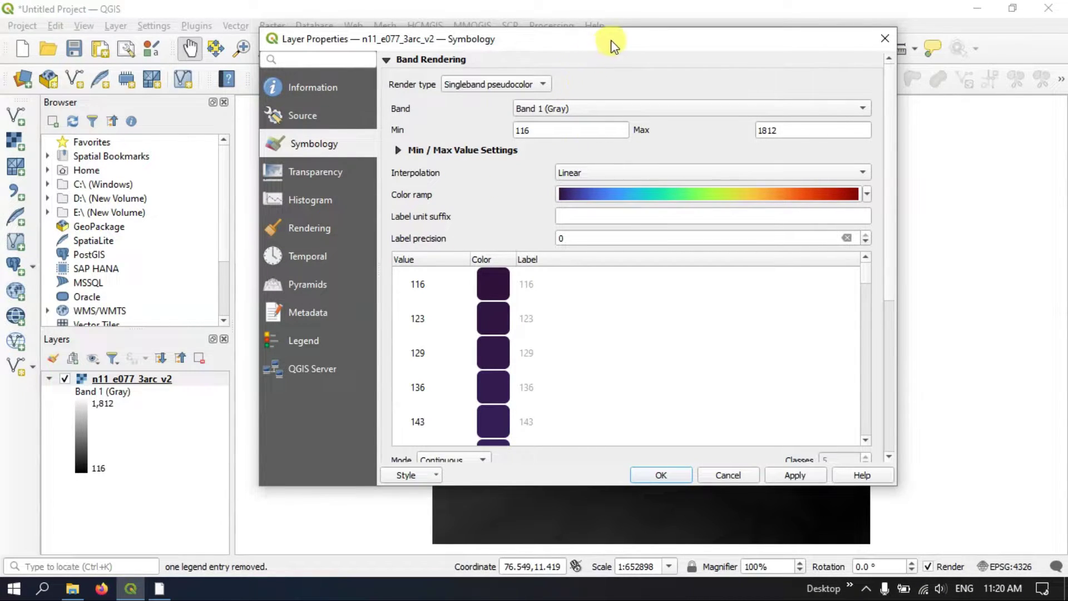
{"action": "left_click_drag", "start_coordinate": [612, 45], "coordinate": [627, 29]}
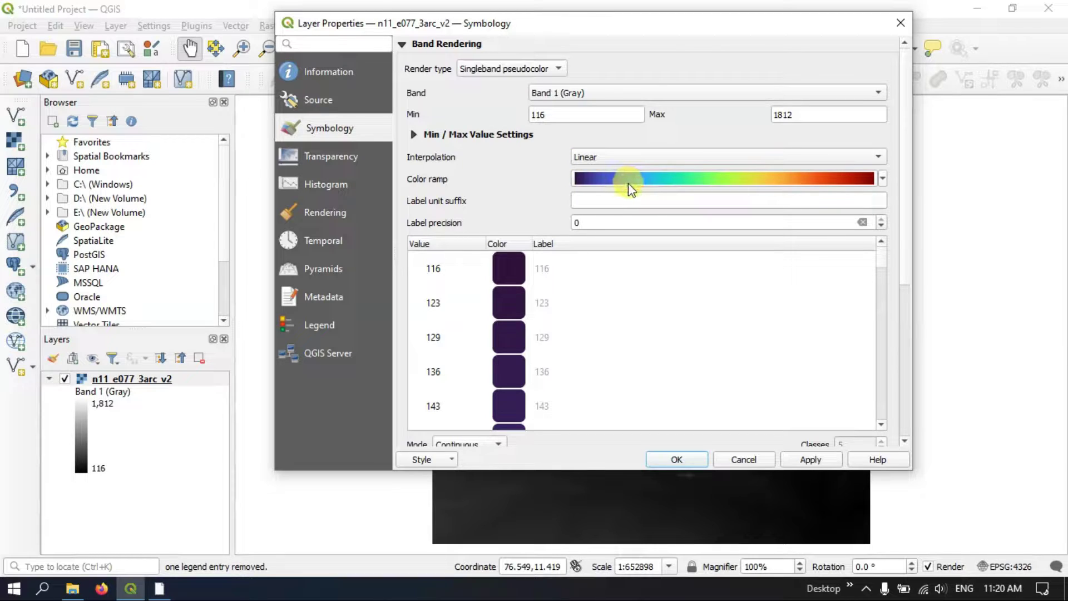
{"action": "left_click", "coordinate": [883, 179]}
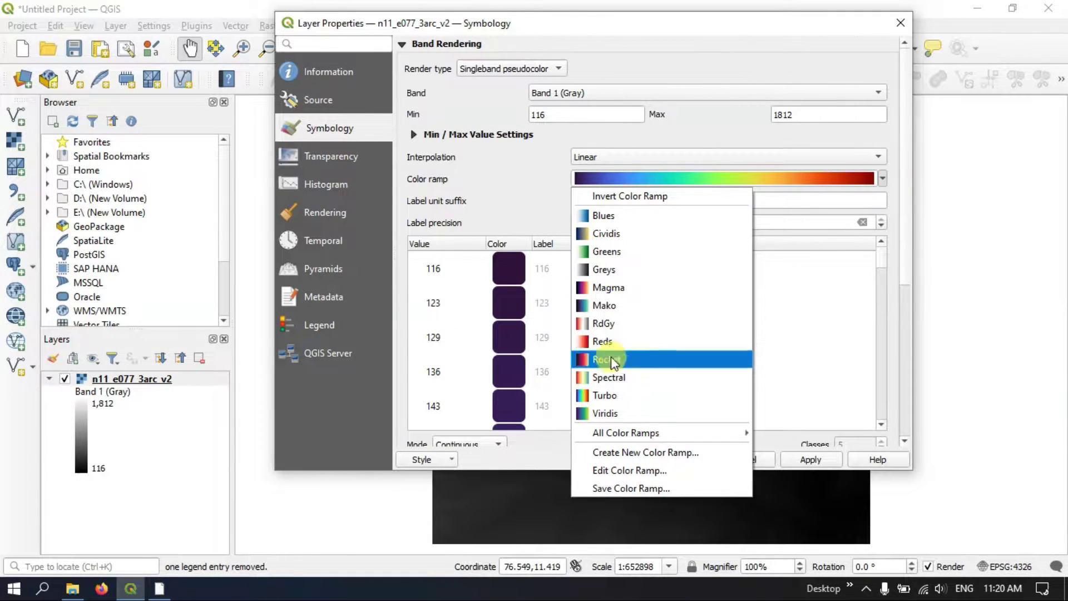
{"action": "mouse_move", "coordinate": [623, 434]}
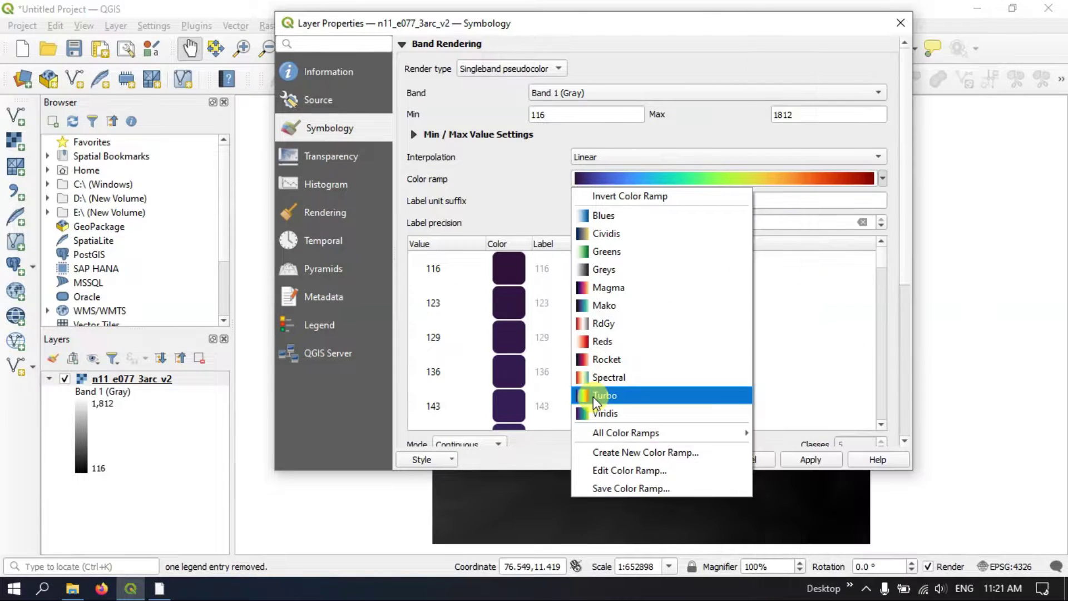
{"action": "left_click", "coordinate": [592, 396]}
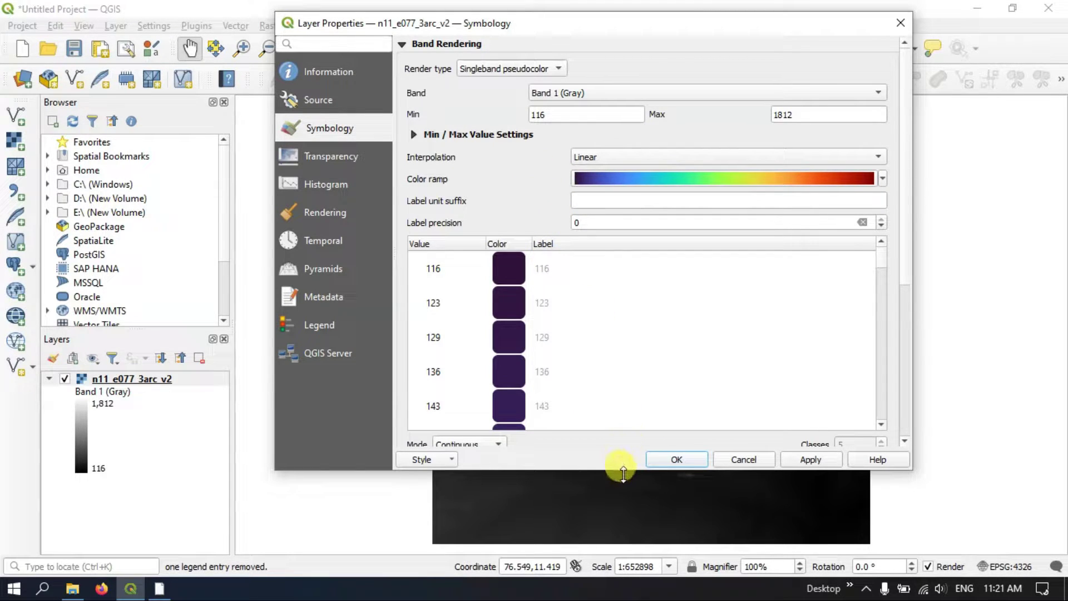
Change the classification Mode of the pseudocolor ramp to Equal Interval.
{"action": "left_click_drag", "start_coordinate": [618, 470], "coordinate": [617, 526]}
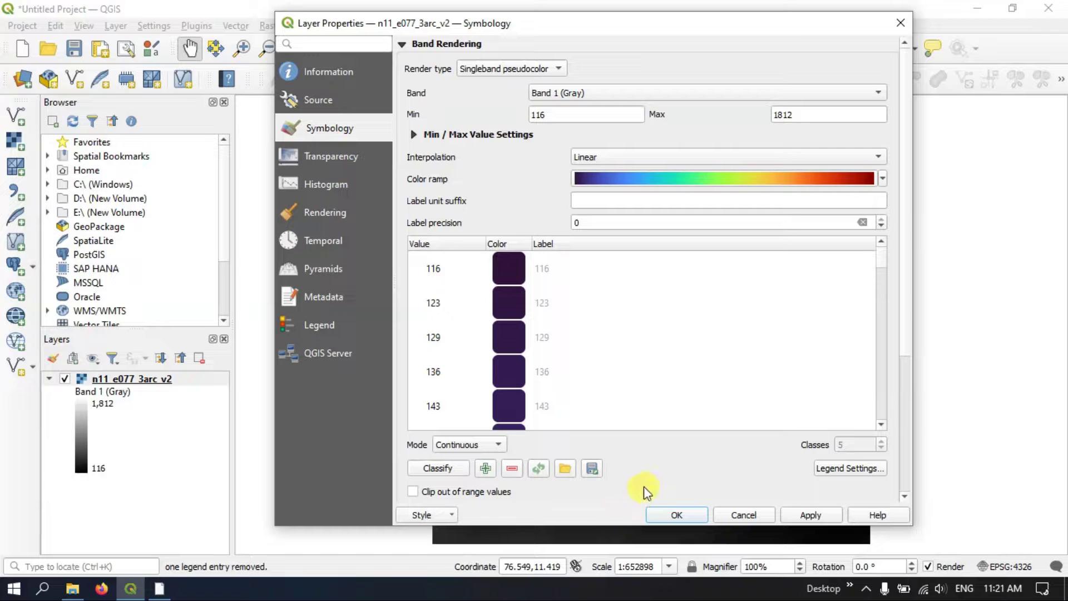
{"action": "scroll", "coordinate": [715, 453], "scroll_direction": "down", "scroll_amount": 1}
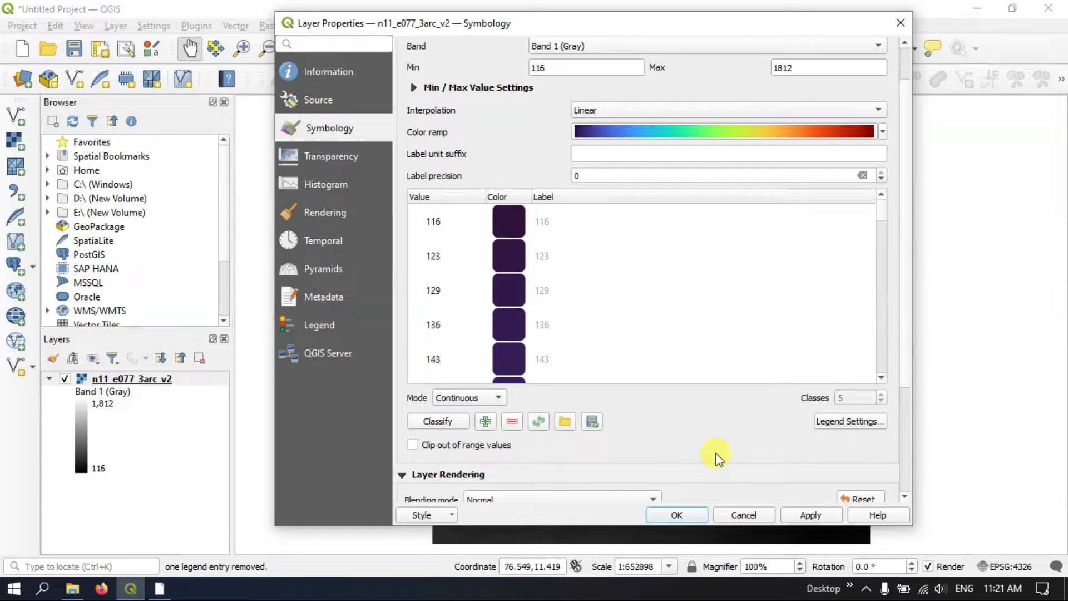
{"action": "left_click", "coordinate": [466, 401]}
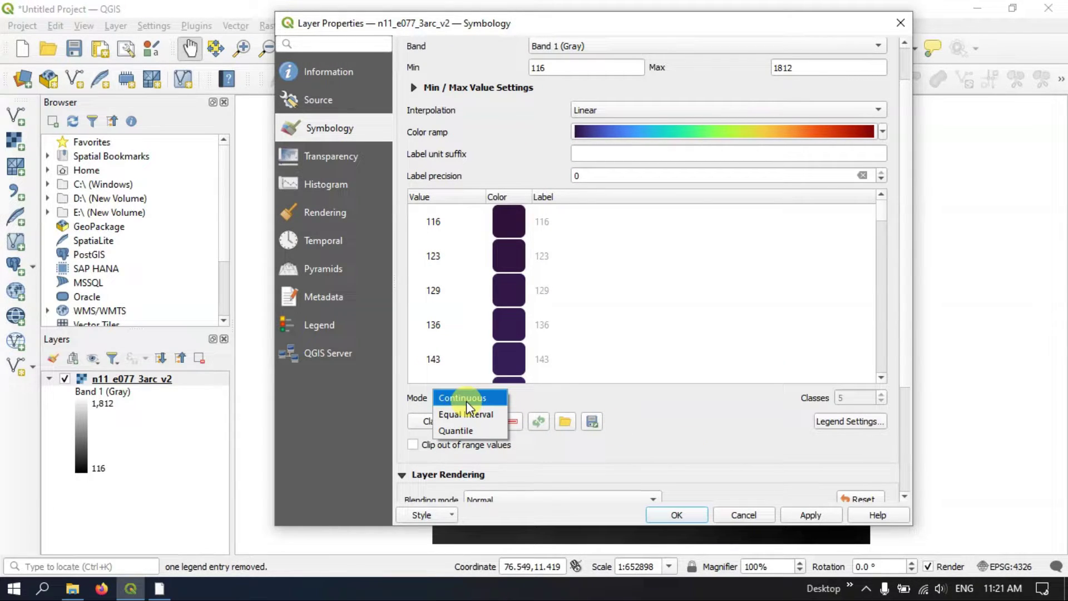
{"action": "left_click", "coordinate": [463, 413]}
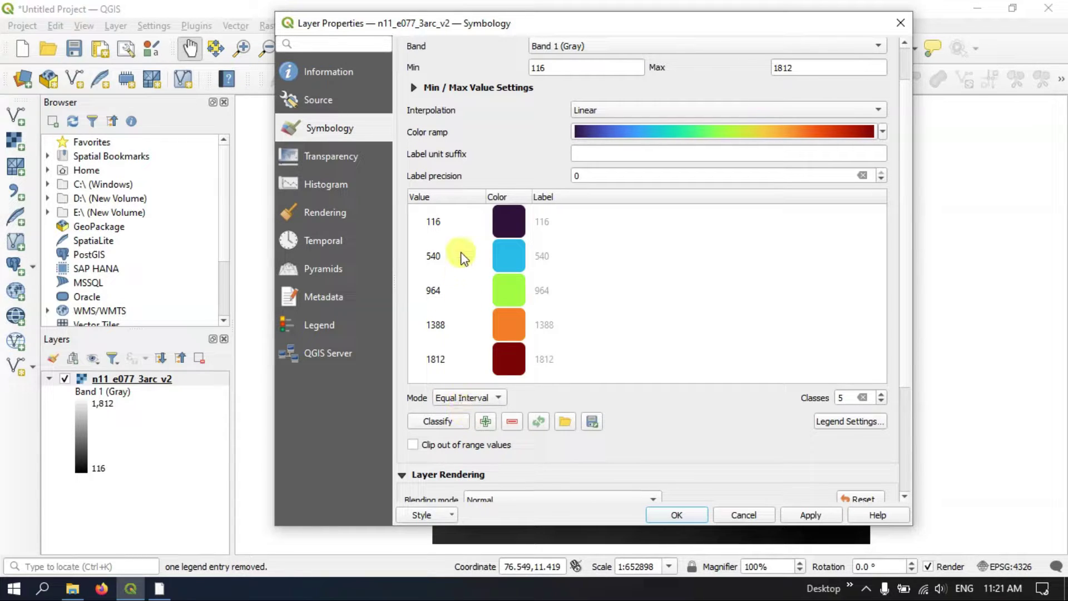
{"action": "scroll", "coordinate": [461, 261], "scroll_direction": "down", "scroll_amount": 1}
{"action": "scroll", "coordinate": [467, 256], "scroll_direction": "up", "scroll_amount": 2}
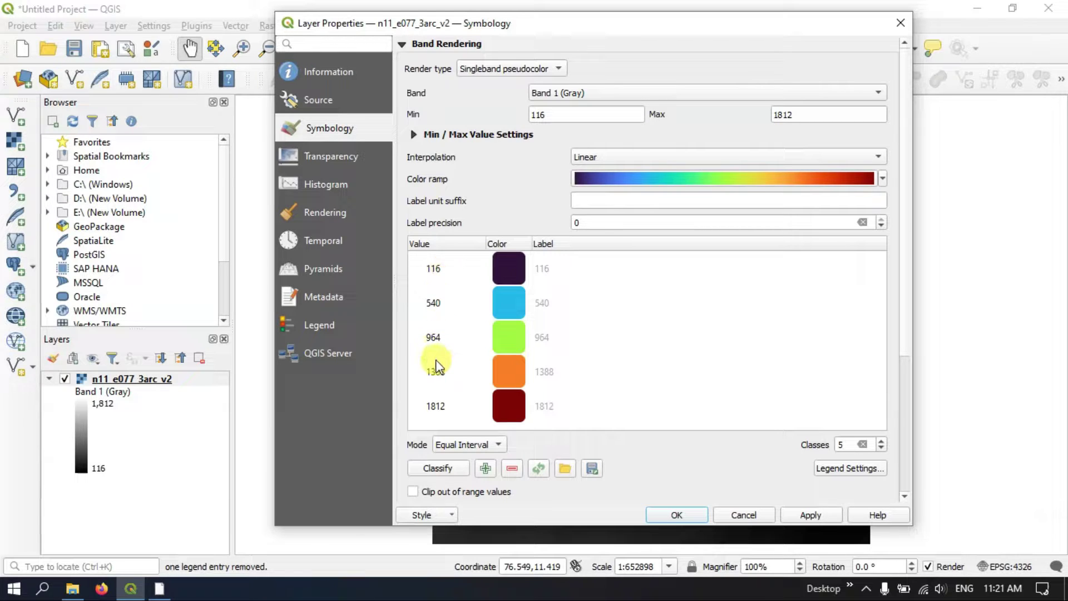
Review the five resulting class values: 116, 540, 964, 1388 and 1812.
{"action": "left_click", "coordinate": [432, 269]}
{"action": "left_click", "coordinate": [431, 304]}
{"action": "left_click", "coordinate": [436, 336]}
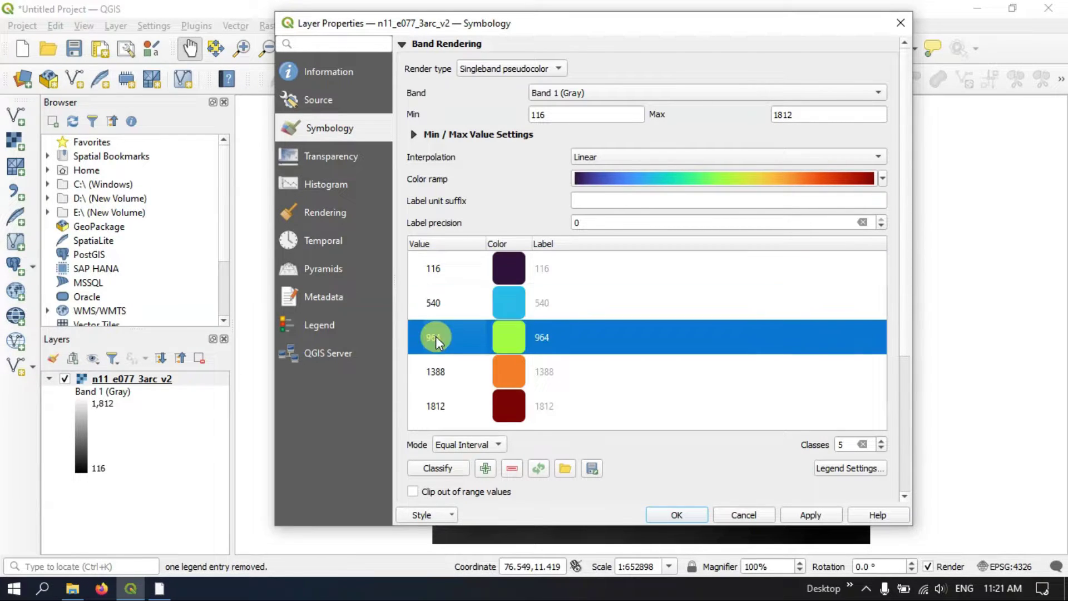
{"action": "left_click", "coordinate": [439, 373]}
{"action": "left_click", "coordinate": [438, 412]}
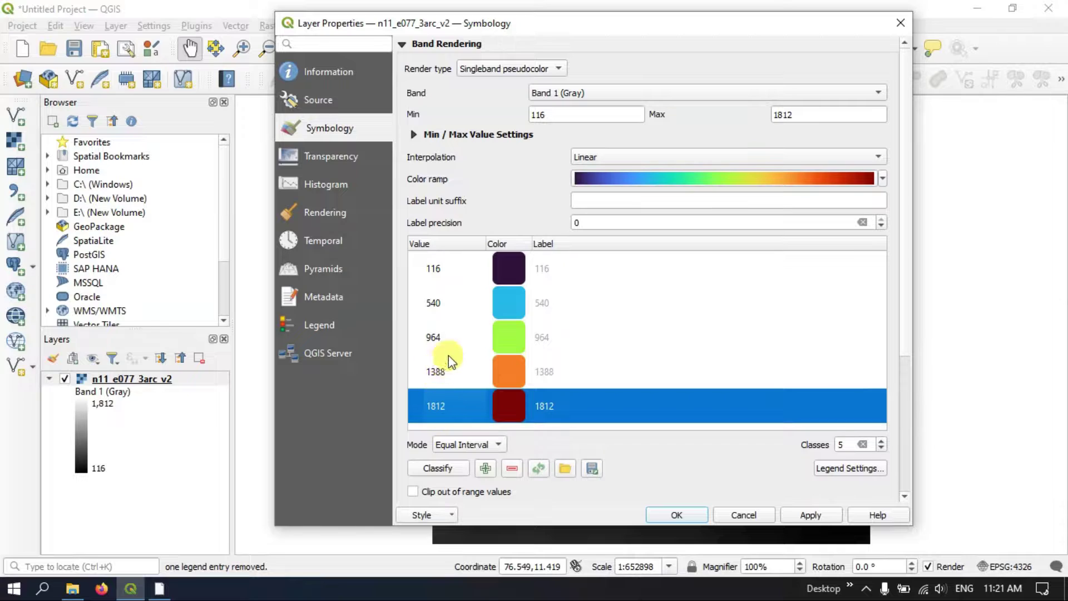
{"action": "left_click", "coordinate": [844, 443]}
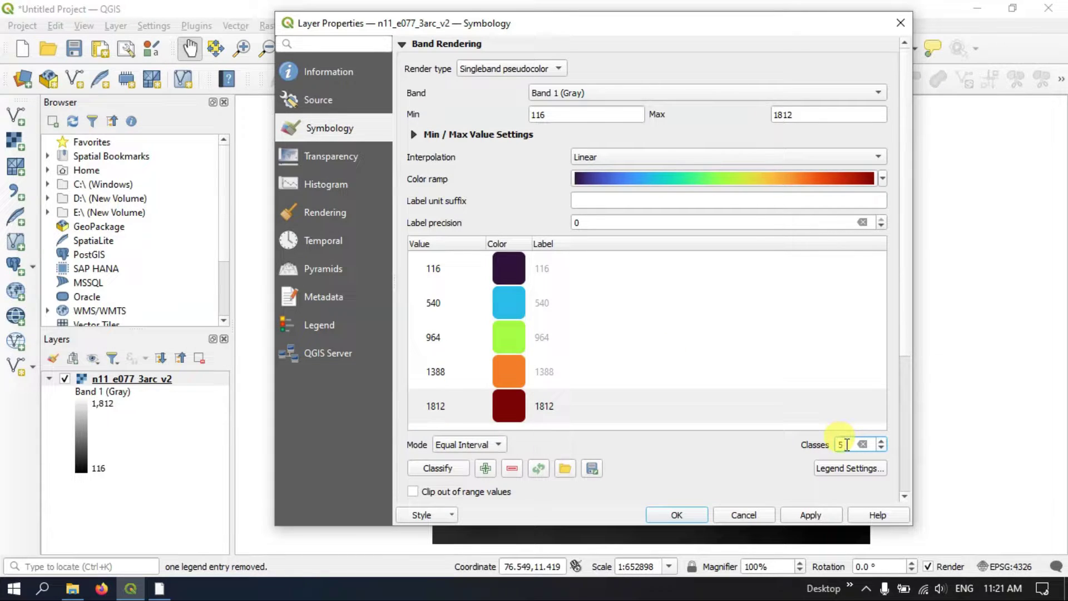
Change the class count to 15 and scroll through the new equal-interval values.
{"action": "double_click", "coordinate": [839, 445]}
{"action": "type", "text": "15"}
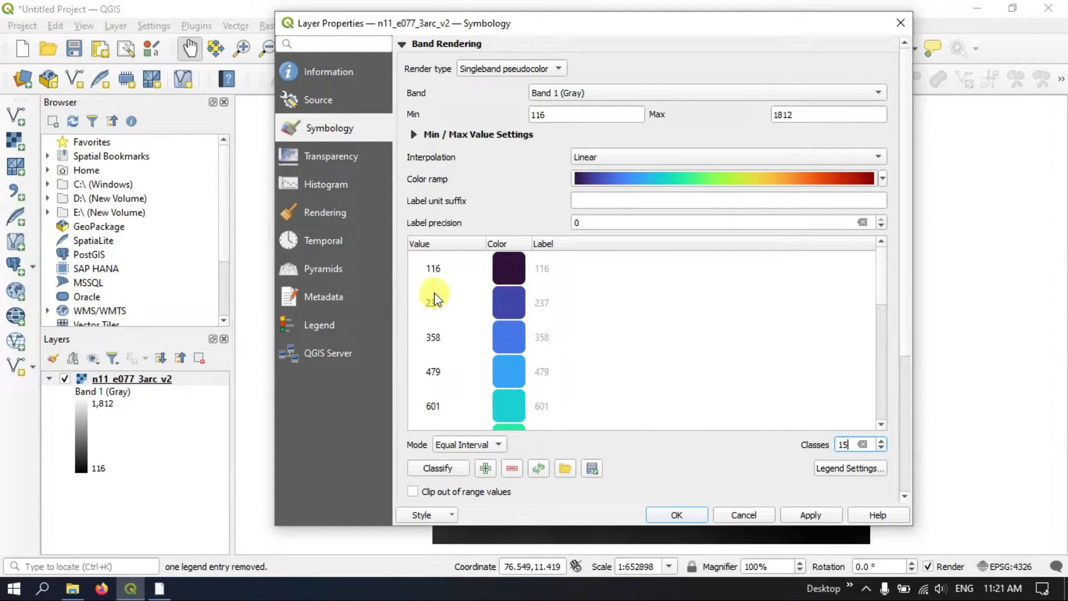
{"action": "scroll", "coordinate": [432, 303], "scroll_direction": "down", "scroll_amount": 3}
{"action": "scroll", "coordinate": [439, 317], "scroll_direction": "down", "scroll_amount": 2}
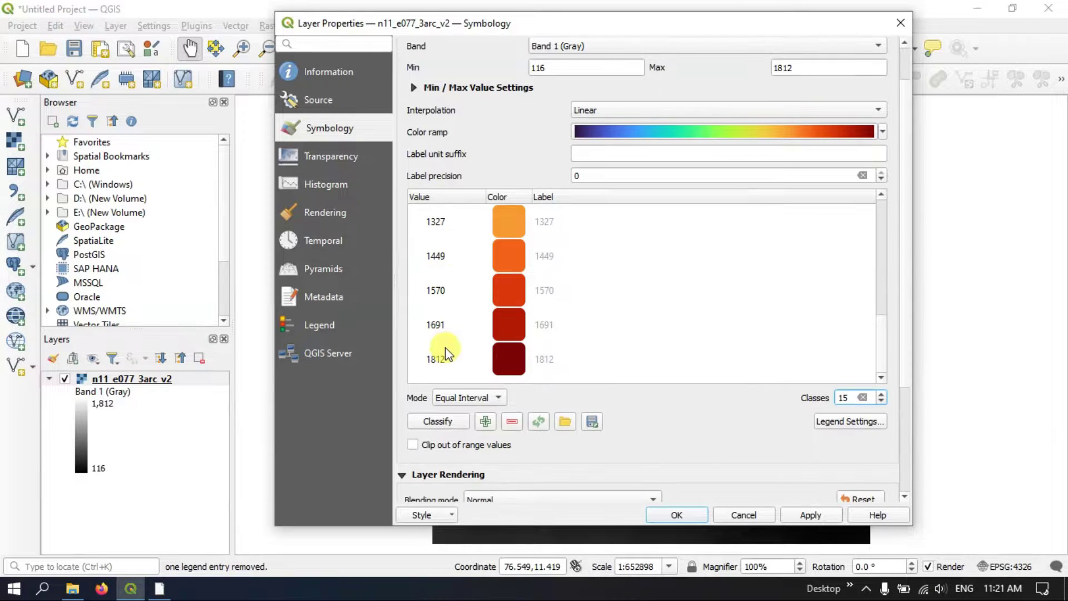
{"action": "scroll", "coordinate": [454, 333], "scroll_direction": "up", "scroll_amount": 3}
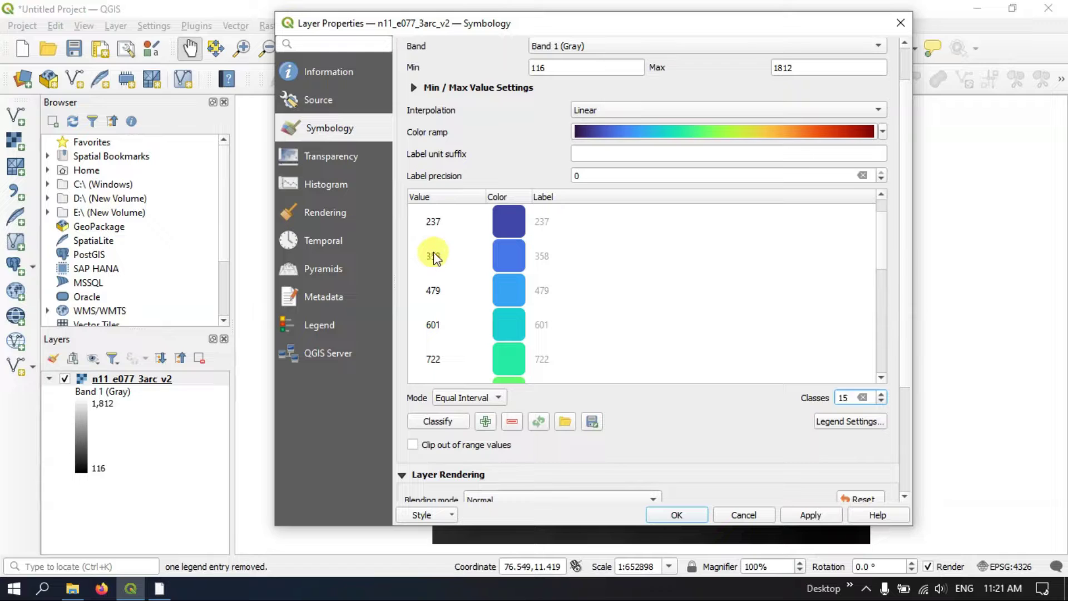
{"action": "scroll", "coordinate": [444, 286], "scroll_direction": "down", "scroll_amount": 4}
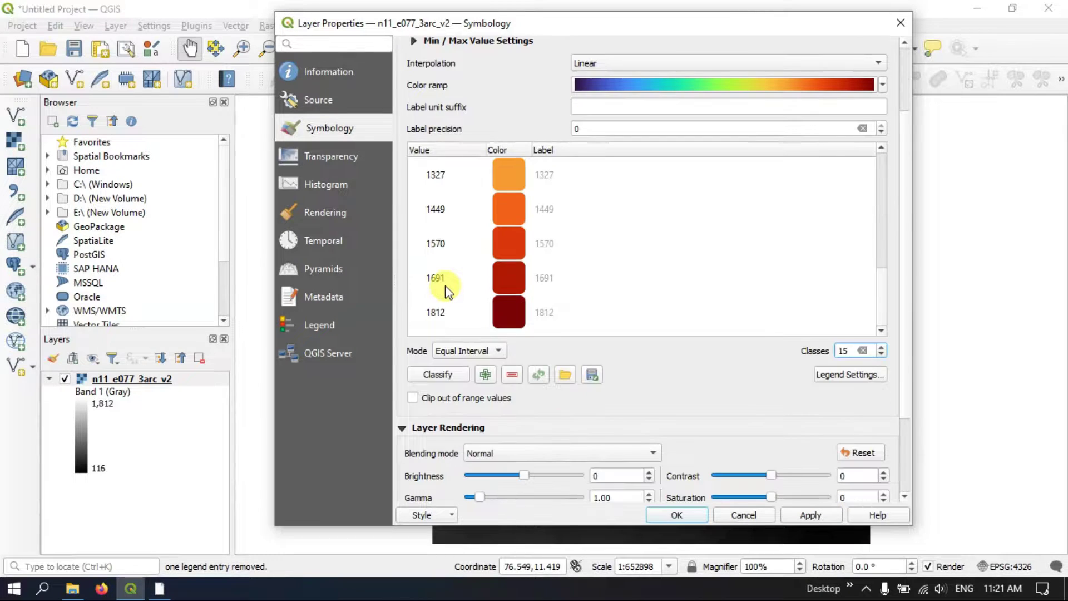
{"action": "scroll", "coordinate": [445, 286], "scroll_direction": "up", "scroll_amount": 5}
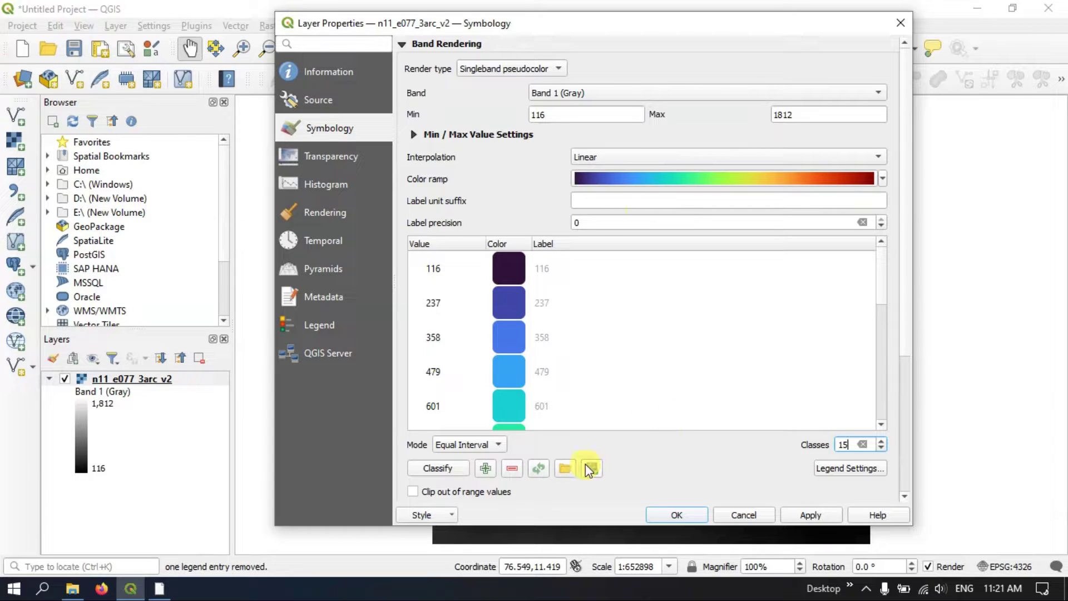
{"action": "scroll", "coordinate": [472, 419], "scroll_direction": "down", "scroll_amount": 5}
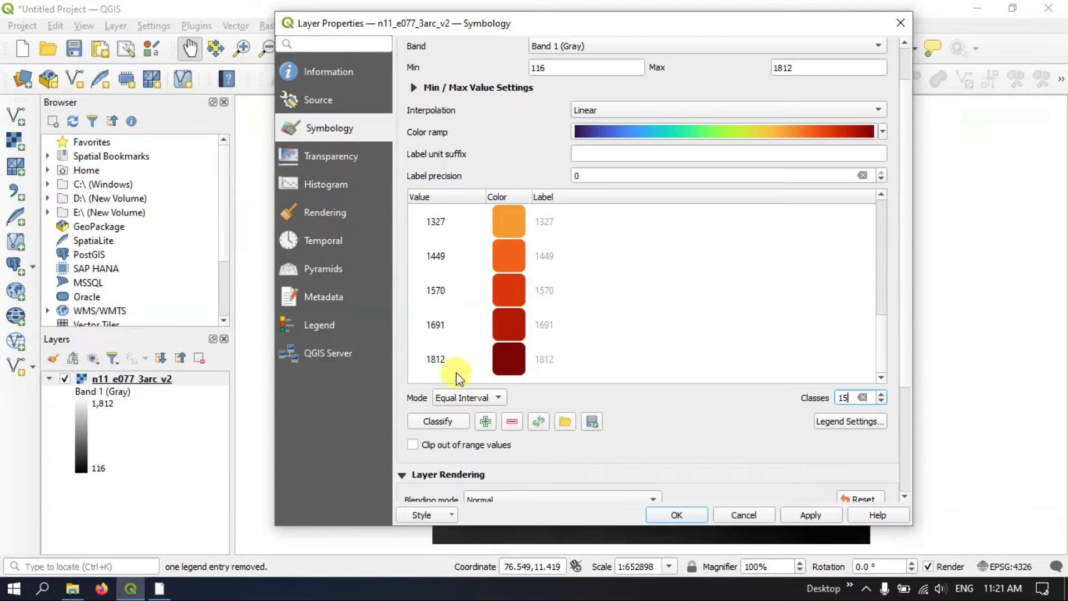
{"action": "scroll", "coordinate": [461, 314], "scroll_direction": "up", "scroll_amount": 2}
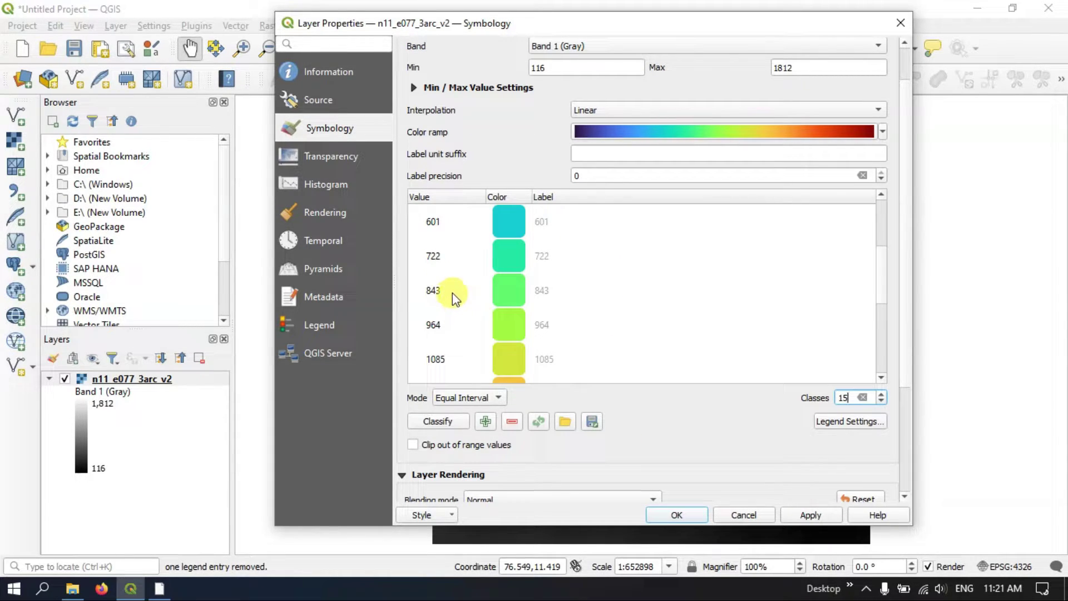
{"action": "left_click", "coordinate": [435, 291]}
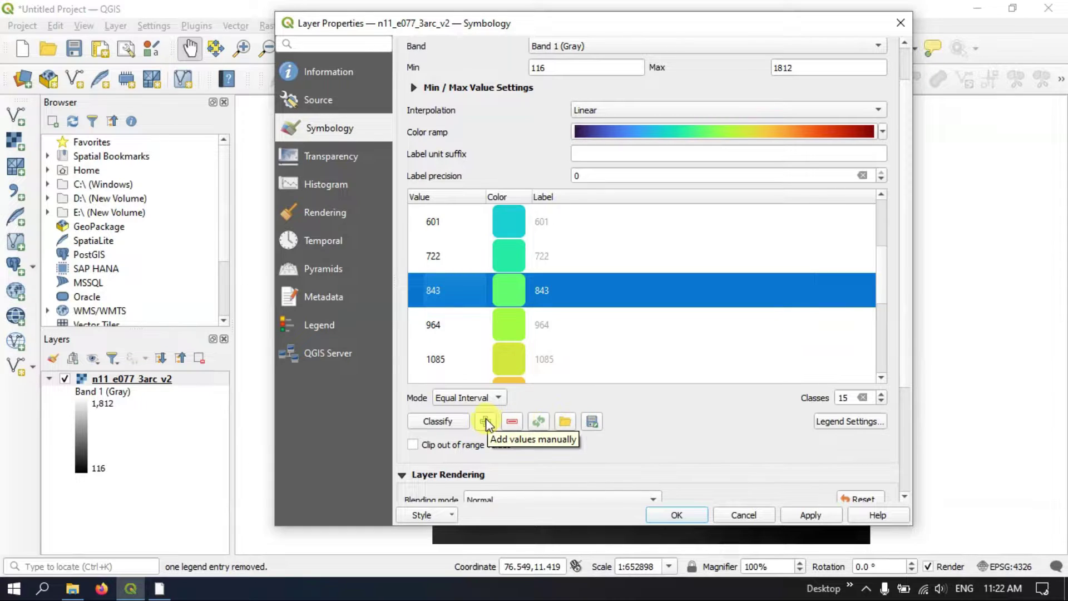
Apply the 15-class pseudocolor style and move the dialog aside to view the recoloured DEM.
{"action": "left_click", "coordinate": [806, 517]}
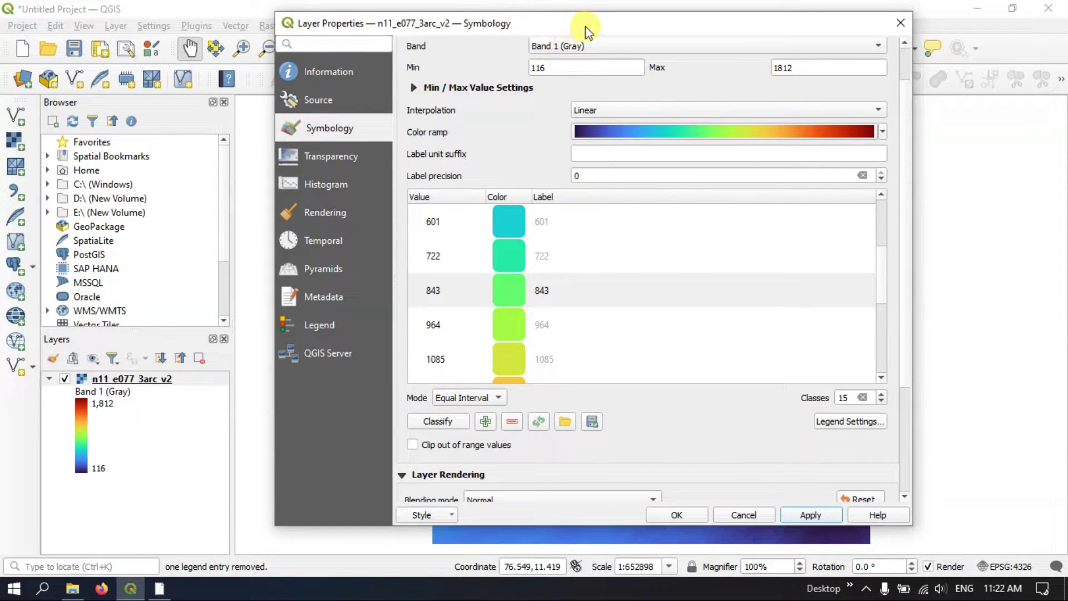
{"action": "left_click_drag", "start_coordinate": [584, 23], "coordinate": [548, 33]}
{"action": "scroll", "coordinate": [445, 290], "scroll_direction": "up", "scroll_amount": 3}
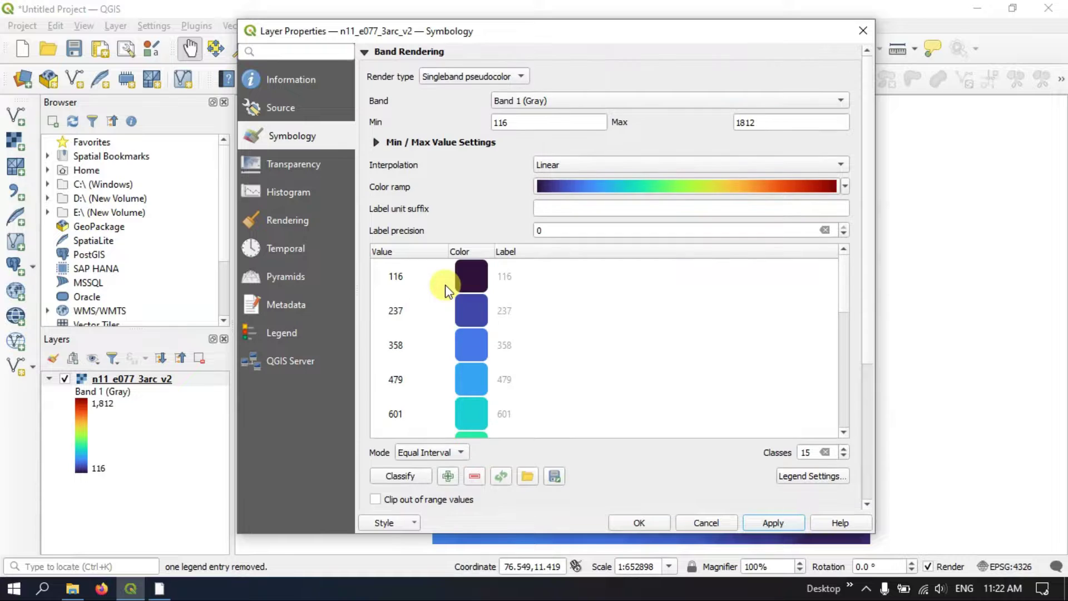
{"action": "scroll", "coordinate": [463, 280], "scroll_direction": "down", "scroll_amount": 8}
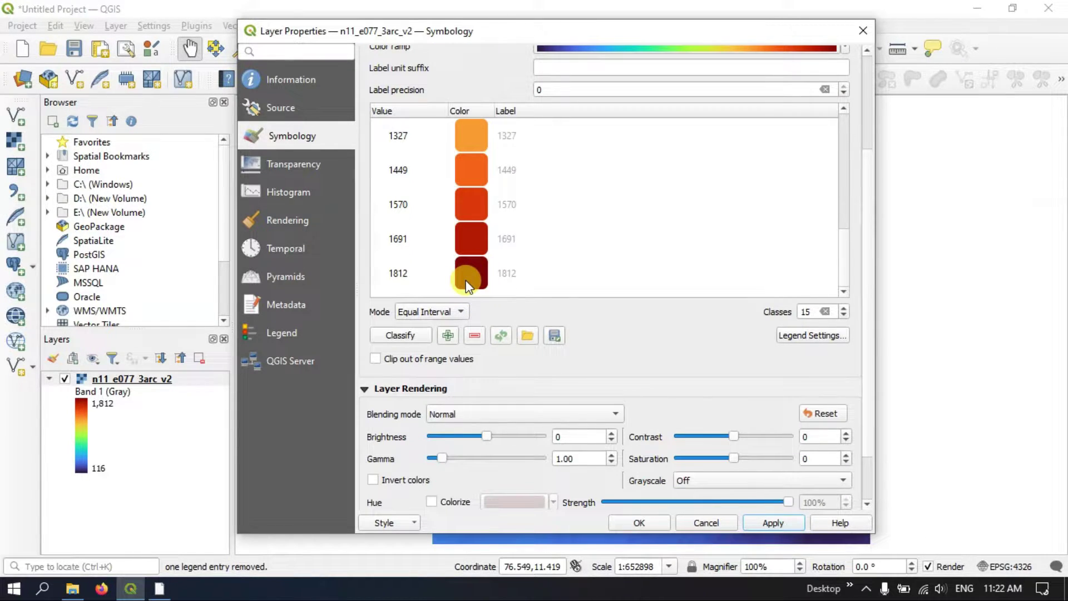
{"action": "left_click_drag", "start_coordinate": [573, 34], "coordinate": [576, 528]}
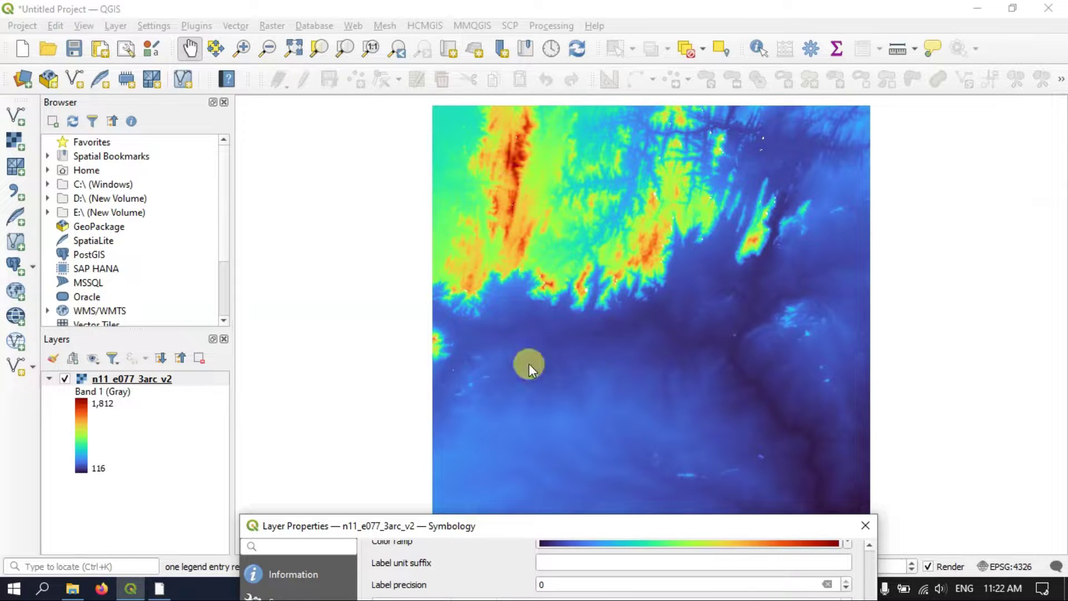
Bring the dialog back and review class colours from purple at 116 to orange by 1327.
{"action": "left_click_drag", "start_coordinate": [533, 521], "coordinate": [539, 122]}
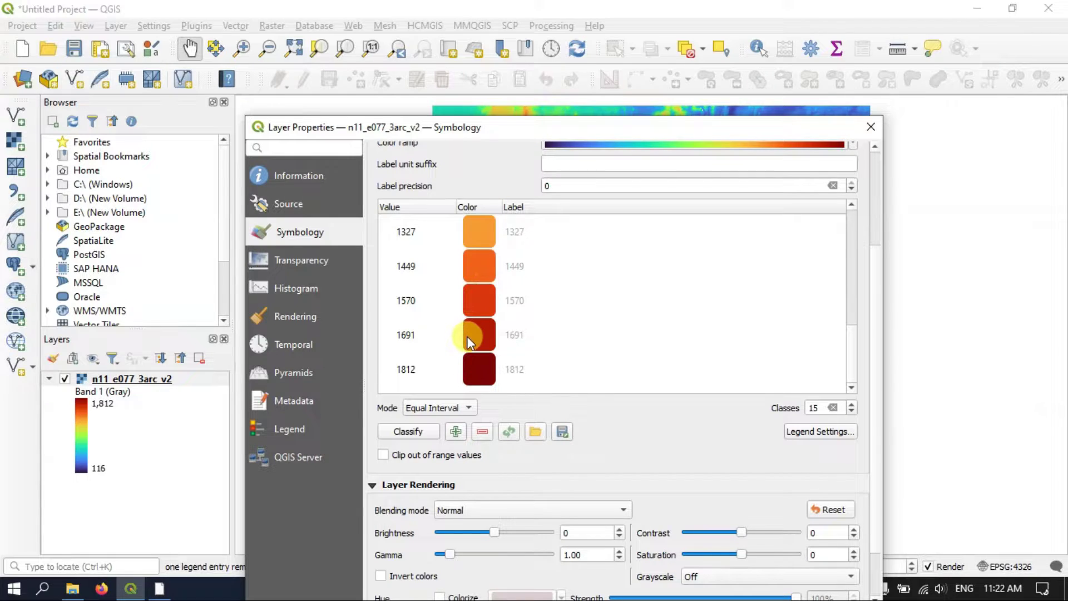
{"action": "scroll", "coordinate": [467, 336], "scroll_direction": "up", "scroll_amount": 5}
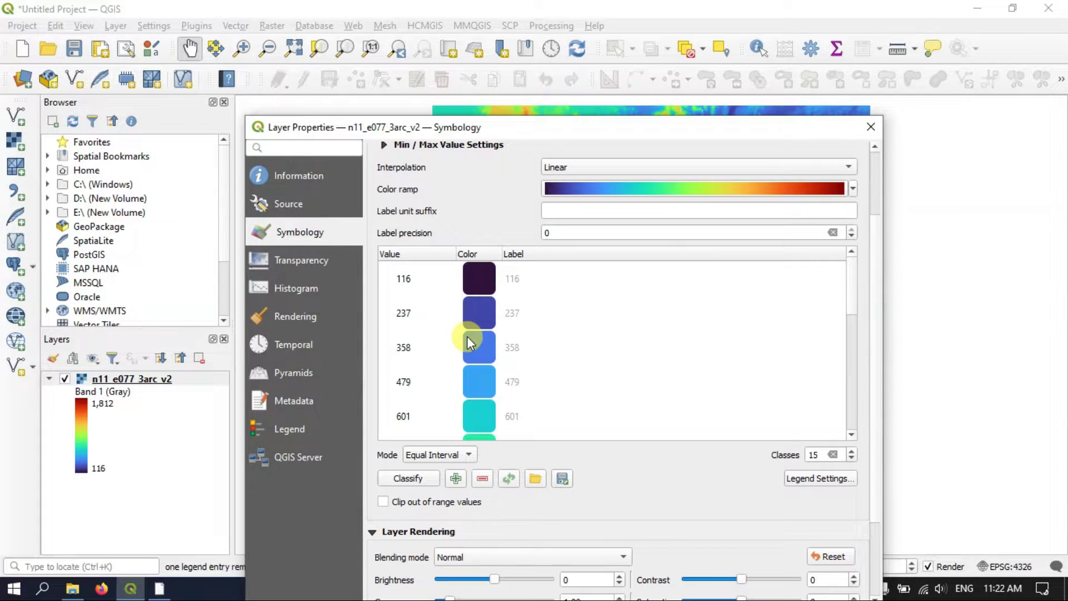
{"action": "scroll", "coordinate": [470, 342], "scroll_direction": "down", "scroll_amount": 2}
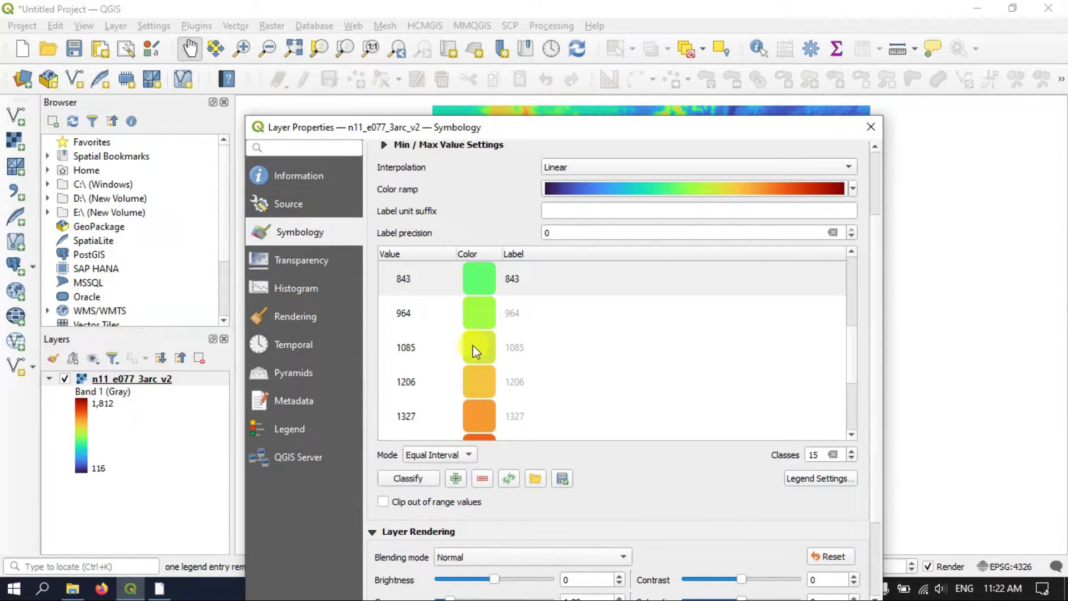
{"action": "left_click", "coordinate": [480, 312]}
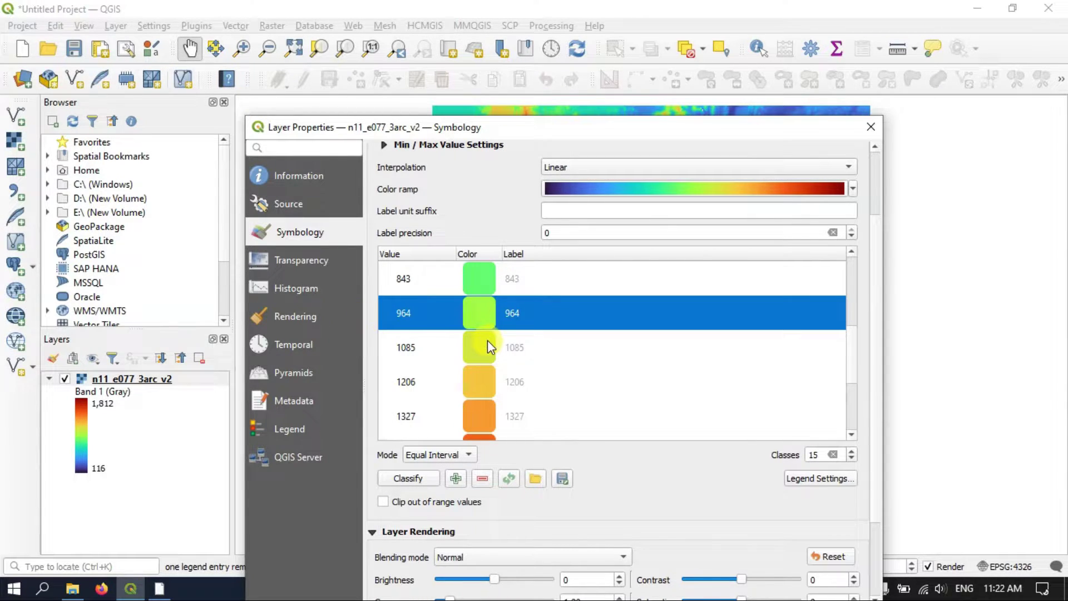
{"action": "scroll", "coordinate": [488, 339], "scroll_direction": "down", "scroll_amount": 1}
{"action": "scroll", "coordinate": [488, 342], "scroll_direction": "up", "scroll_amount": 2}
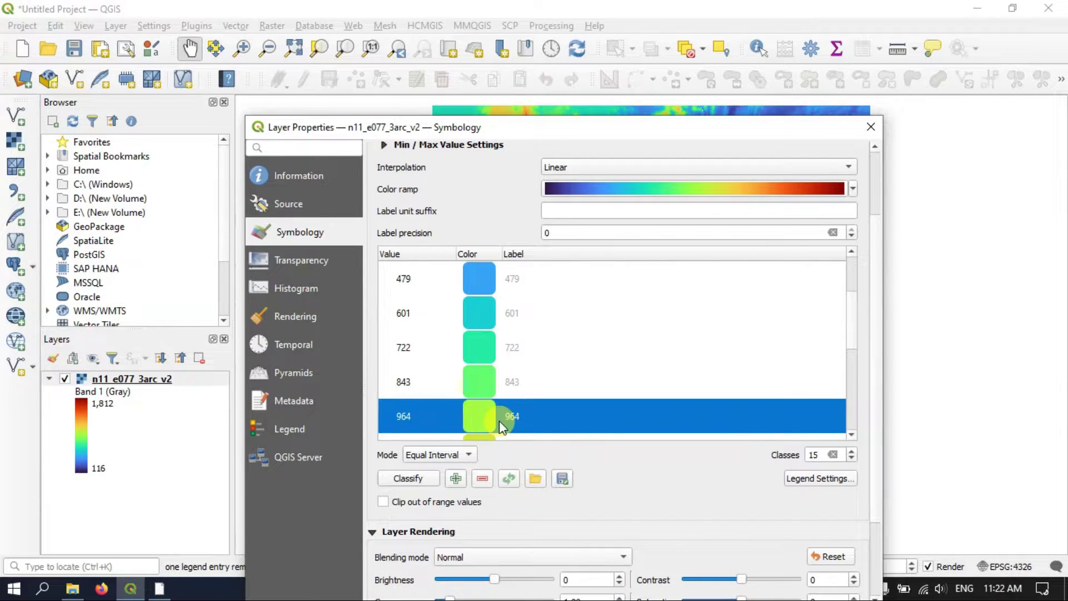
{"action": "scroll", "coordinate": [496, 406], "scroll_direction": "up", "scroll_amount": 1}
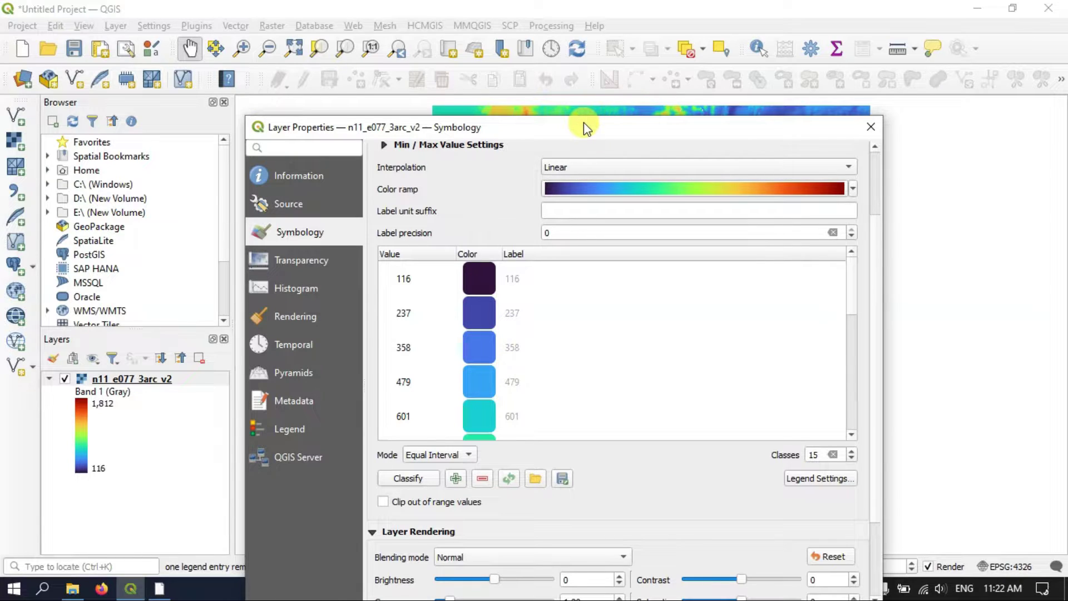
{"action": "left_click_drag", "start_coordinate": [583, 126], "coordinate": [546, 20]}
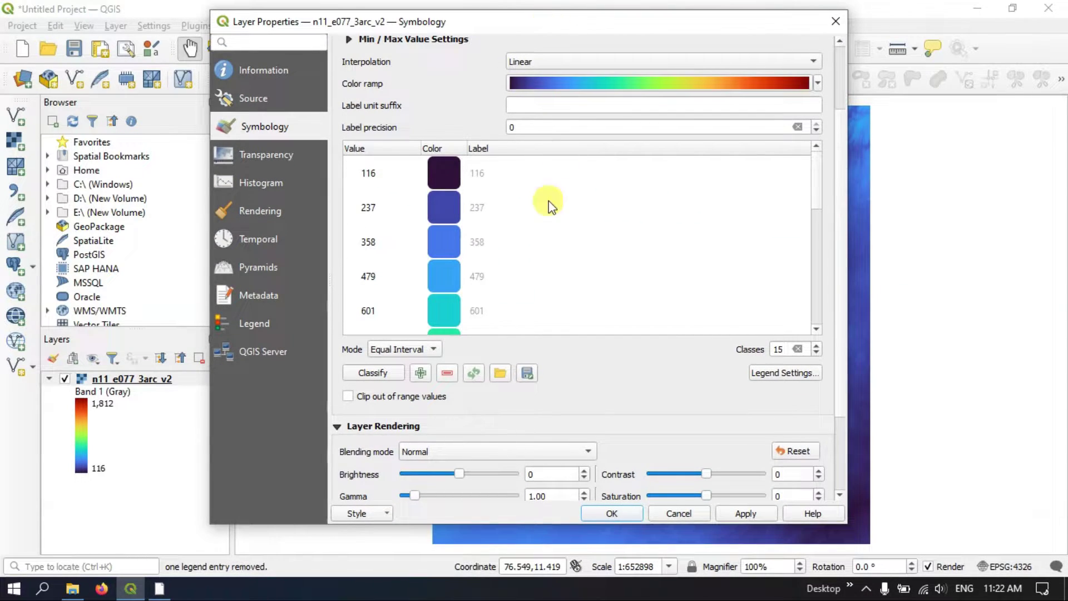
{"action": "left_click", "coordinate": [426, 350]}
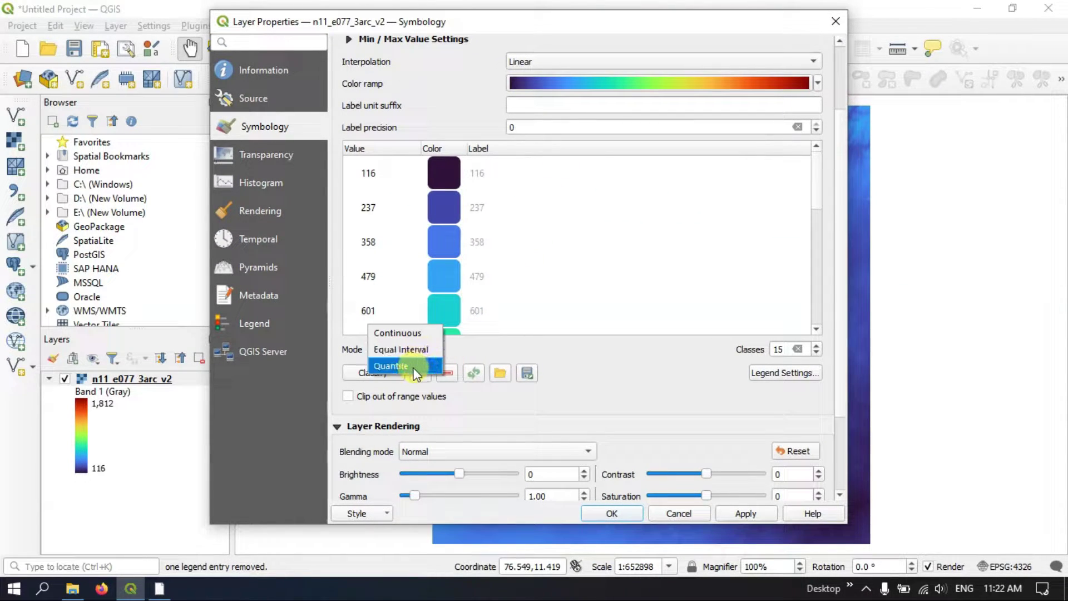
{"action": "left_click", "coordinate": [417, 365]}
{"action": "scroll", "coordinate": [486, 211], "scroll_direction": "down", "scroll_amount": 5}
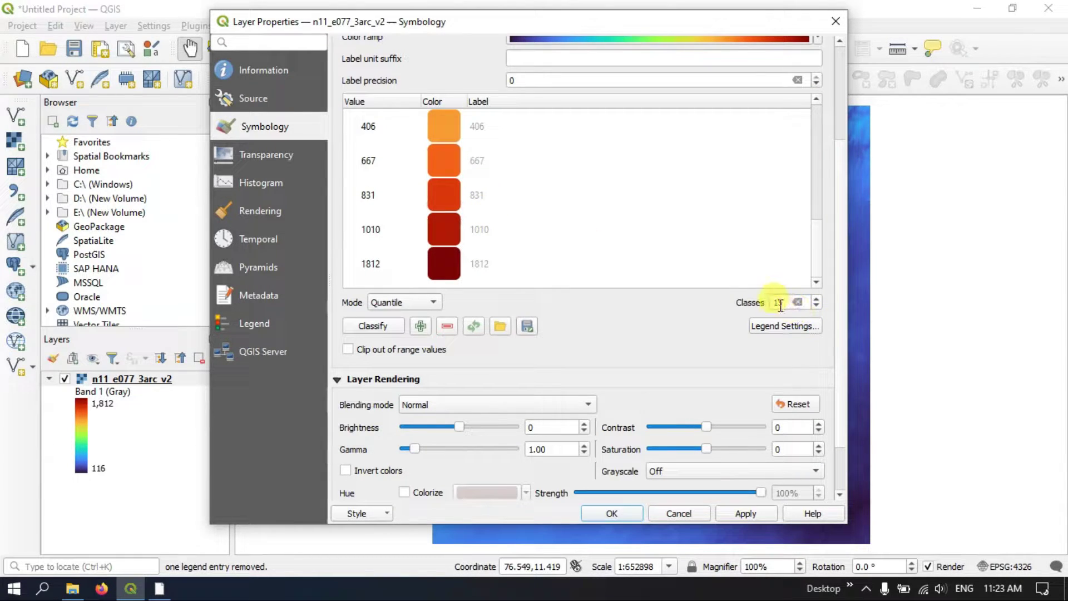
{"action": "left_click", "coordinate": [742, 513]}
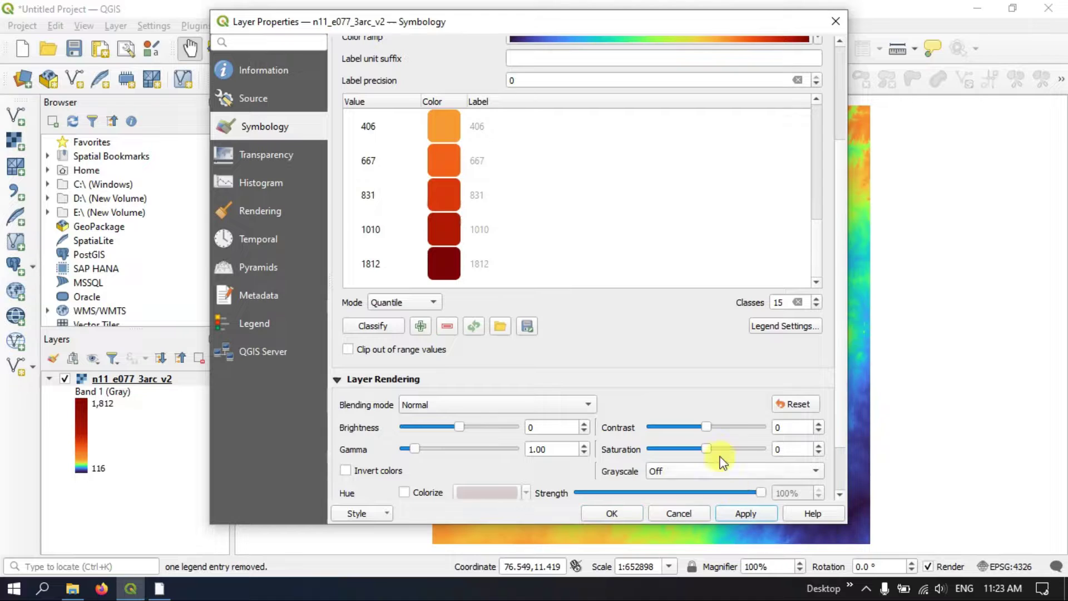
{"action": "left_click_drag", "start_coordinate": [656, 27], "coordinate": [633, 517]}
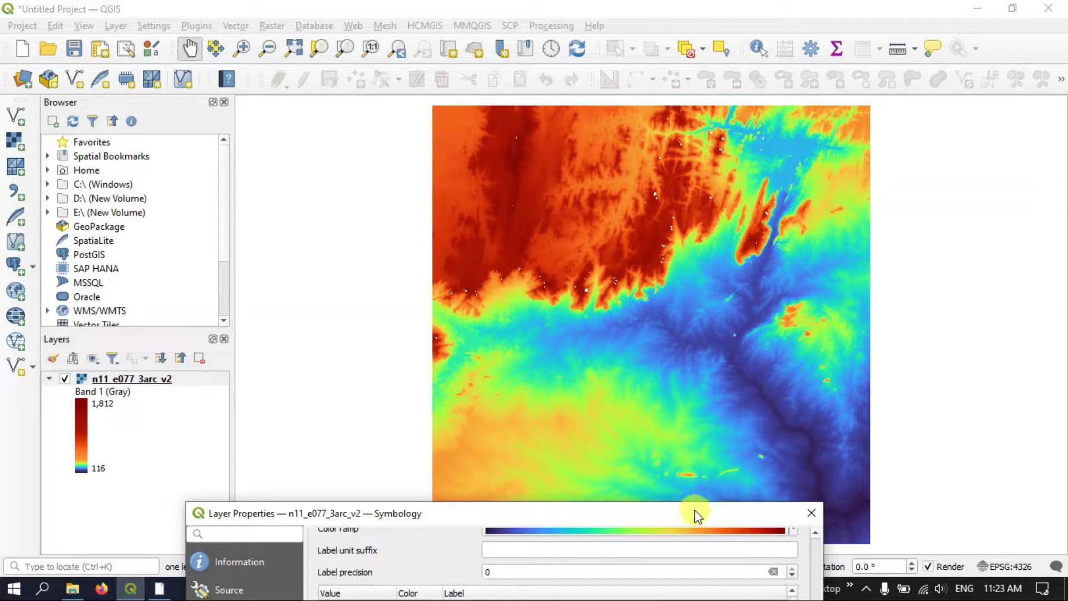
{"action": "left_click_drag", "start_coordinate": [697, 514], "coordinate": [811, 382]}
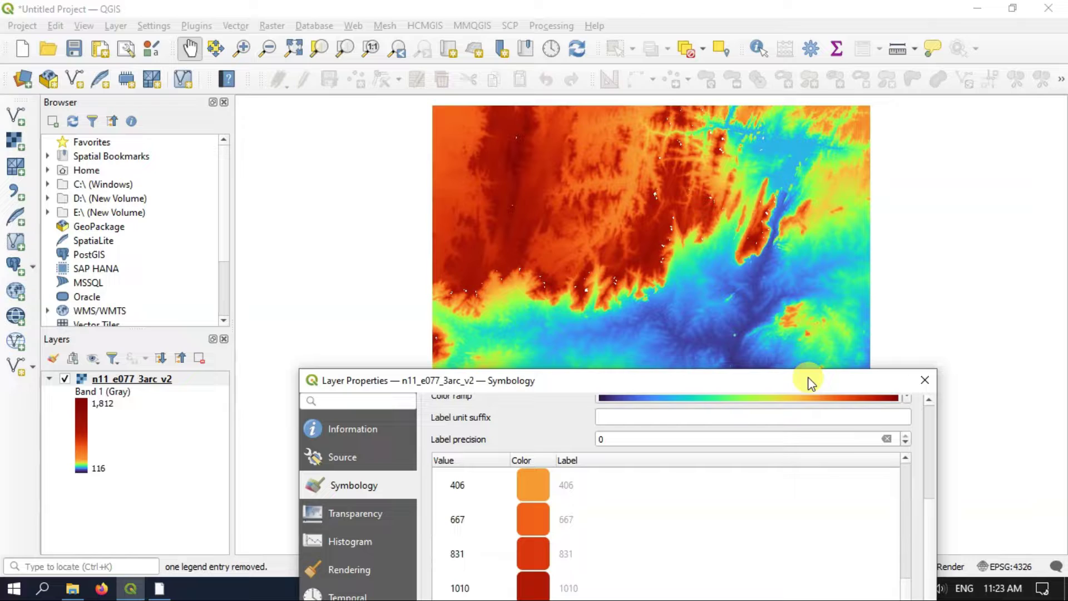
{"action": "left_click_drag", "start_coordinate": [811, 383], "coordinate": [788, 74]}
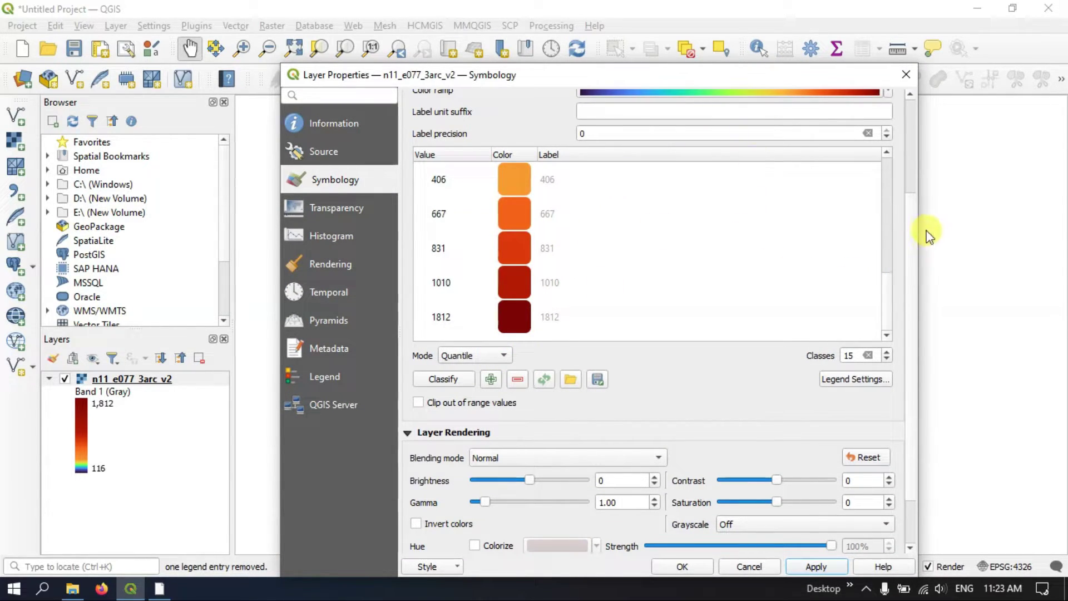
Set Interpolation to Discrete and review the classes from ≤179 up to the open-ended inf class.
{"action": "scroll", "coordinate": [479, 106], "scroll_direction": "up", "scroll_amount": 3}
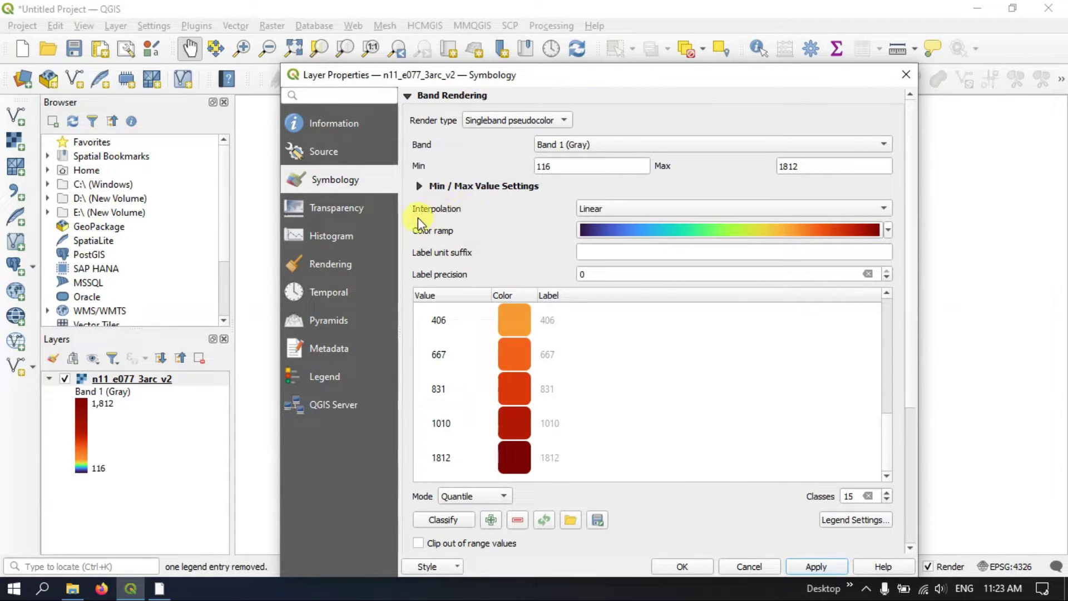
{"action": "left_click", "coordinate": [592, 210]}
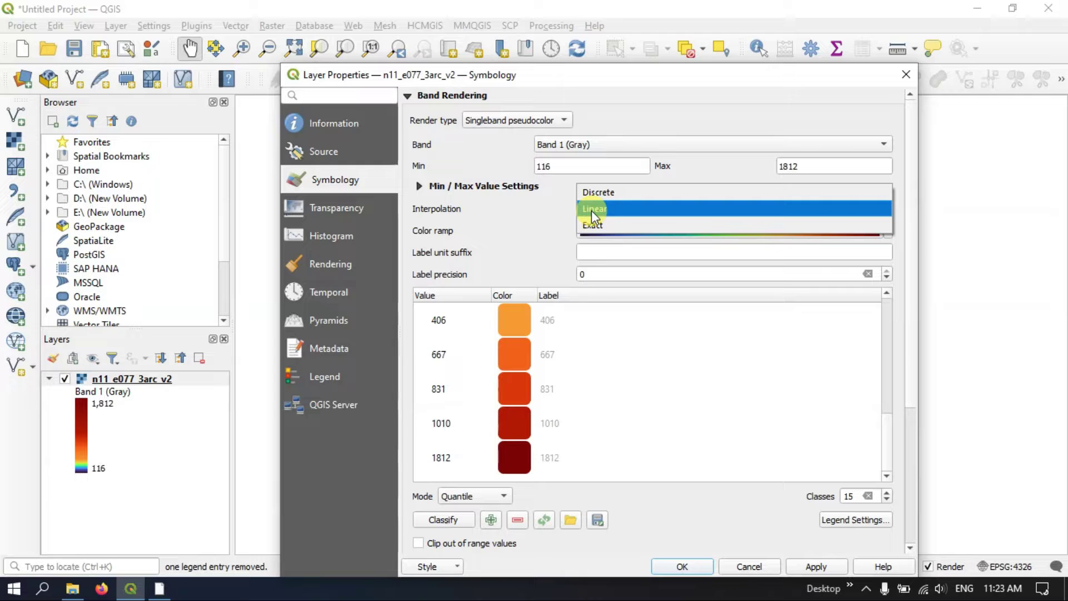
{"action": "left_click", "coordinate": [609, 193]}
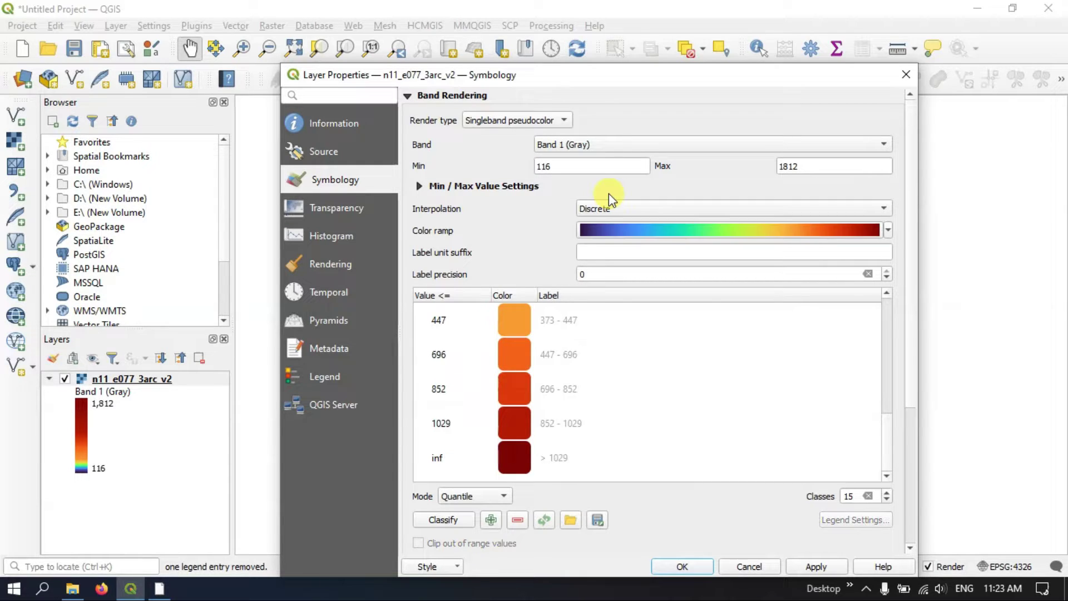
{"action": "scroll", "coordinate": [545, 340], "scroll_direction": "up", "scroll_amount": 5}
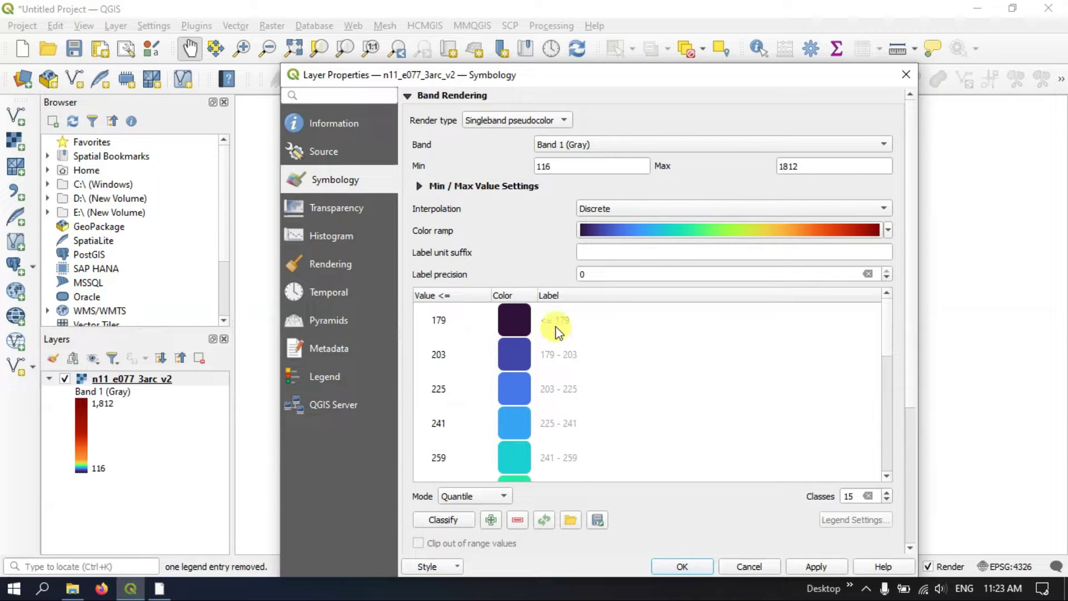
{"action": "left_click", "coordinate": [559, 322]}
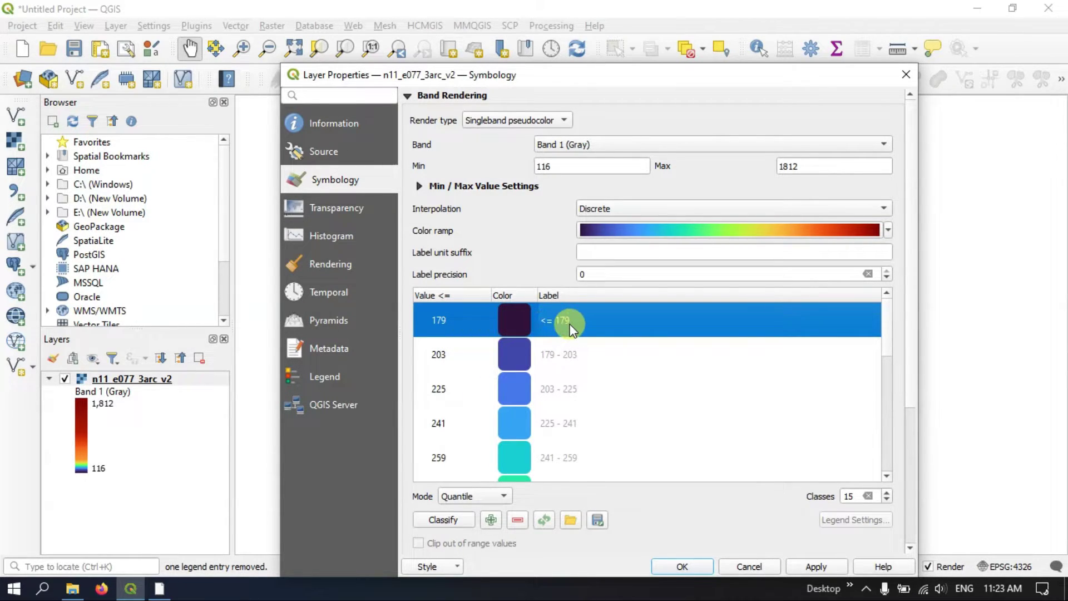
{"action": "left_click", "coordinate": [567, 354]}
{"action": "scroll", "coordinate": [581, 371], "scroll_direction": "down", "scroll_amount": 1}
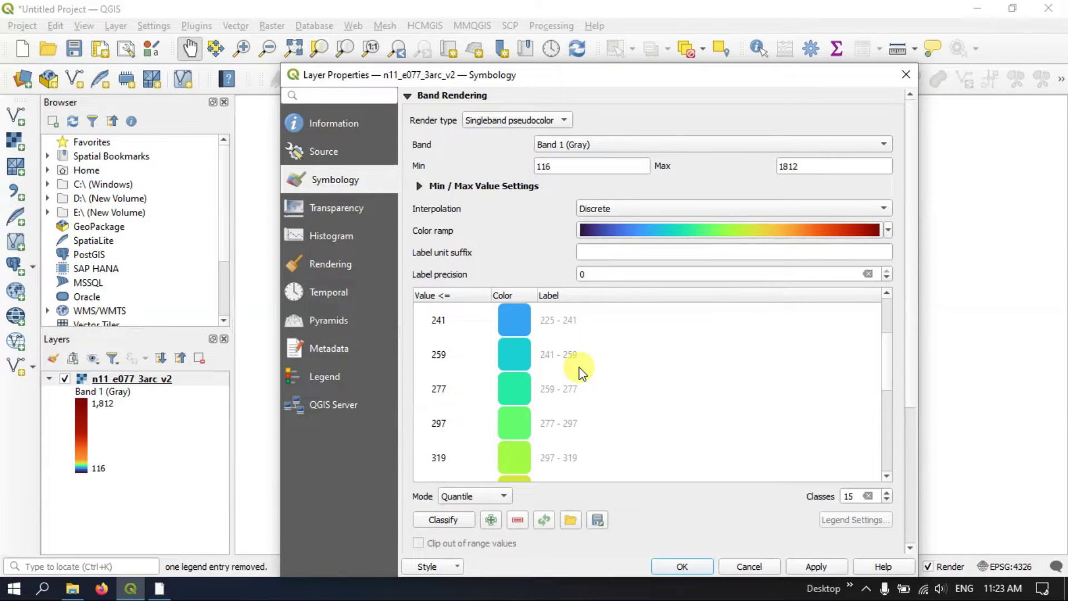
{"action": "scroll", "coordinate": [581, 371], "scroll_direction": "down", "scroll_amount": 5}
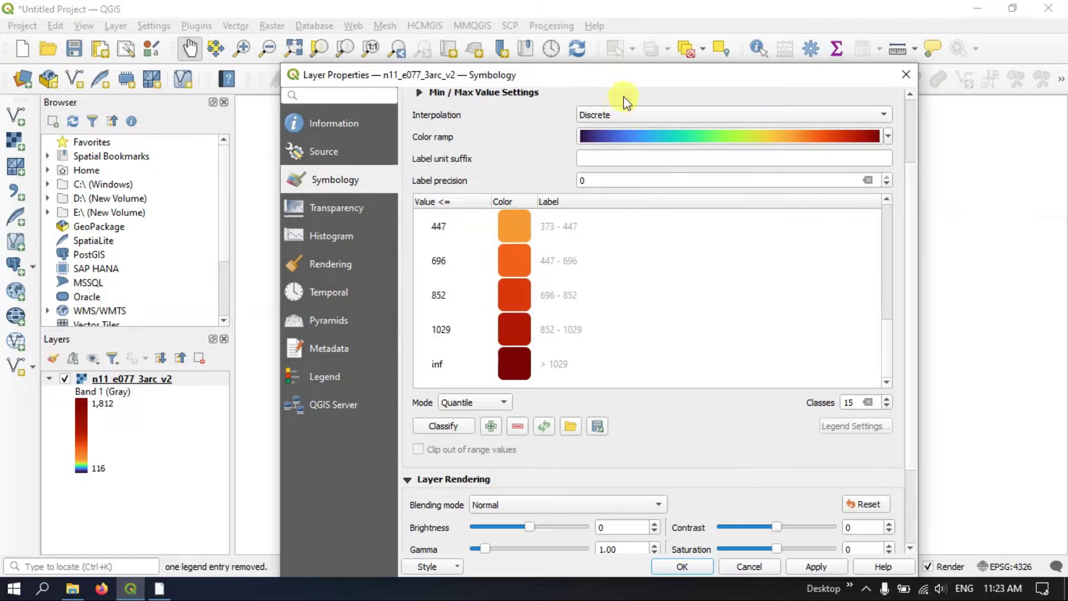
{"action": "left_click_drag", "start_coordinate": [633, 80], "coordinate": [633, 17]}
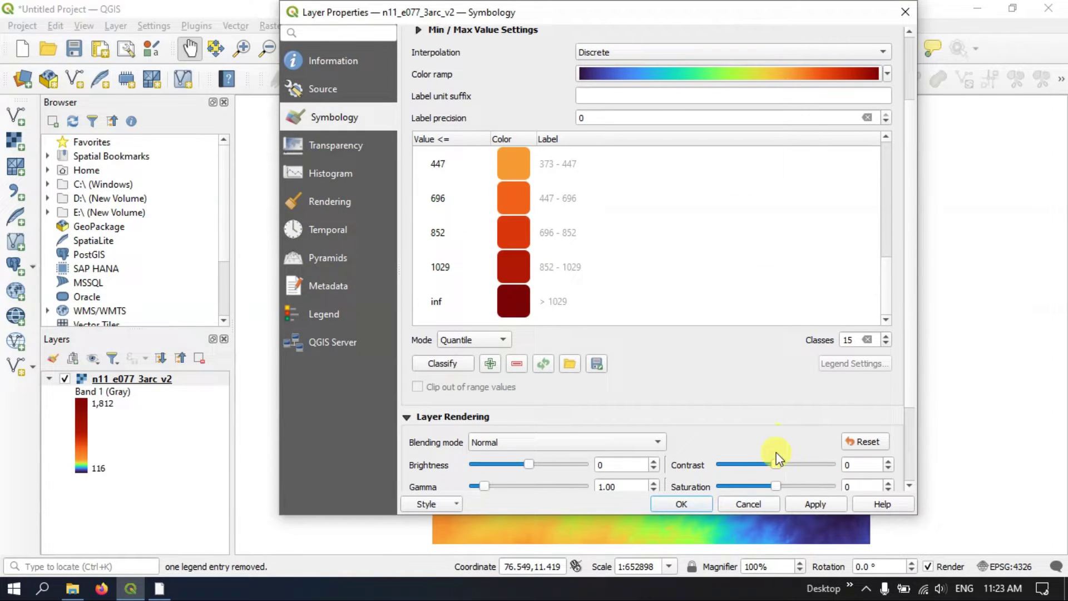
Apply the discrete colouring and move the dialog aside to view the map.
{"action": "left_click", "coordinate": [814, 505]}
{"action": "left_click_drag", "start_coordinate": [652, 16], "coordinate": [643, 582]}
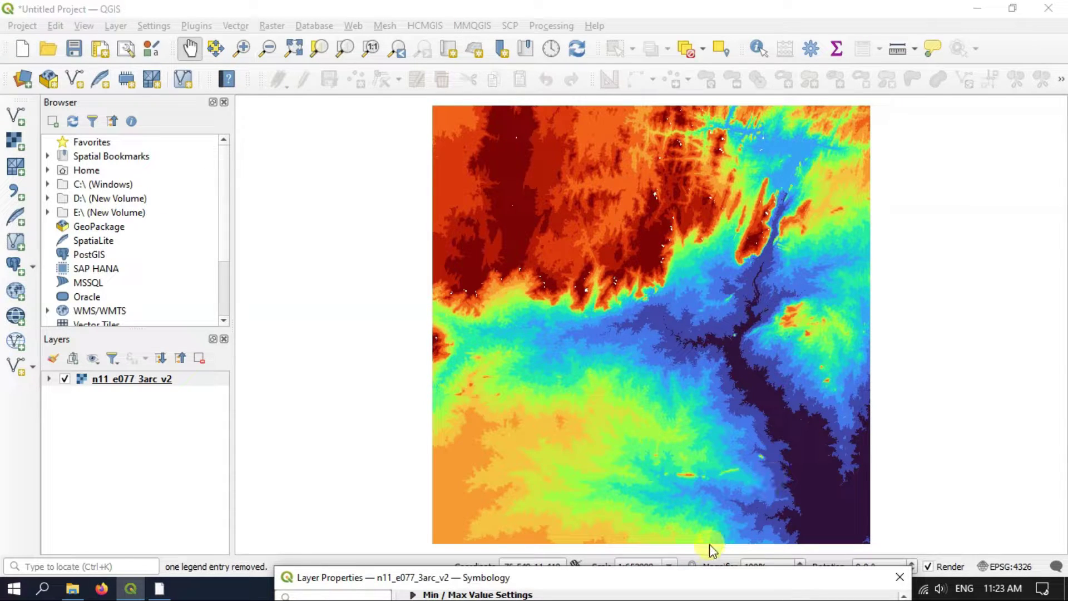
{"action": "left_click_drag", "start_coordinate": [639, 575], "coordinate": [702, 96]}
Change Mode from Quantile to Equal Interval and apply the new classes to the map.
{"action": "scroll", "coordinate": [598, 371], "scroll_direction": "up", "scroll_amount": 5}
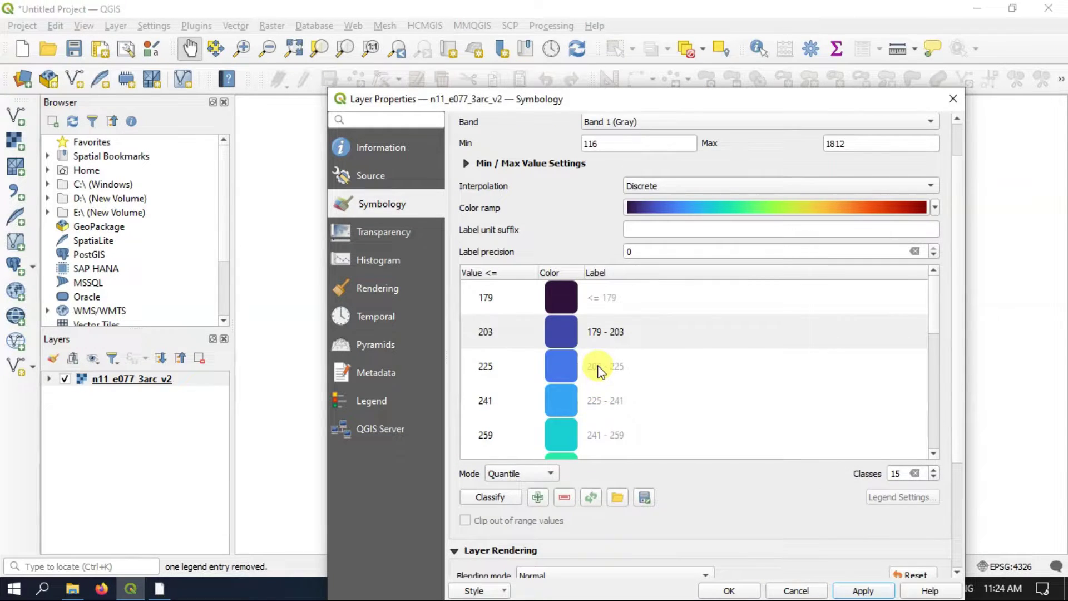
{"action": "left_click", "coordinate": [518, 473]}
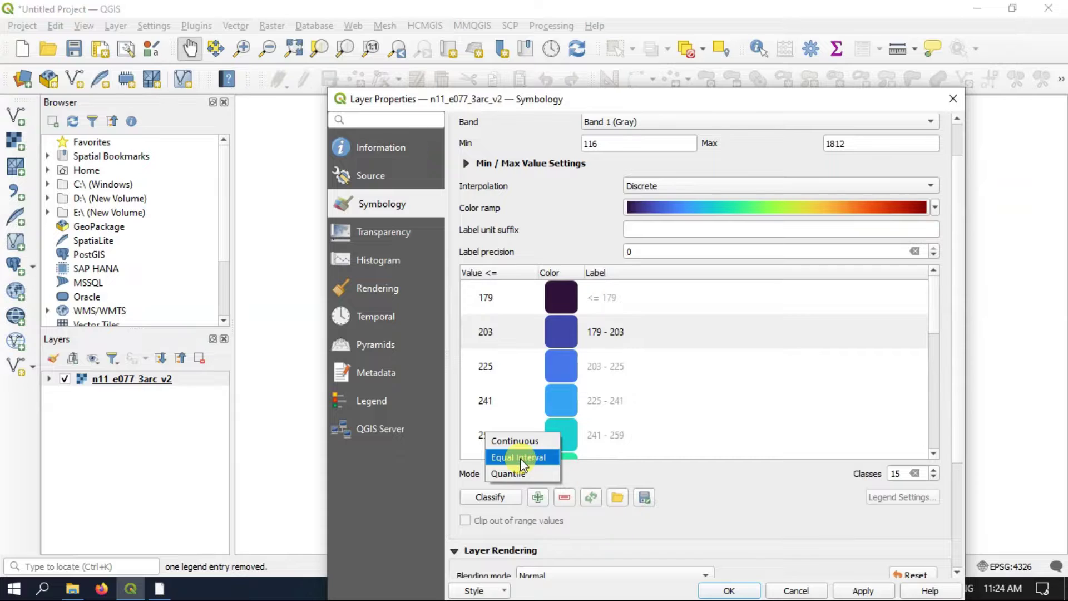
{"action": "left_click", "coordinate": [520, 458]}
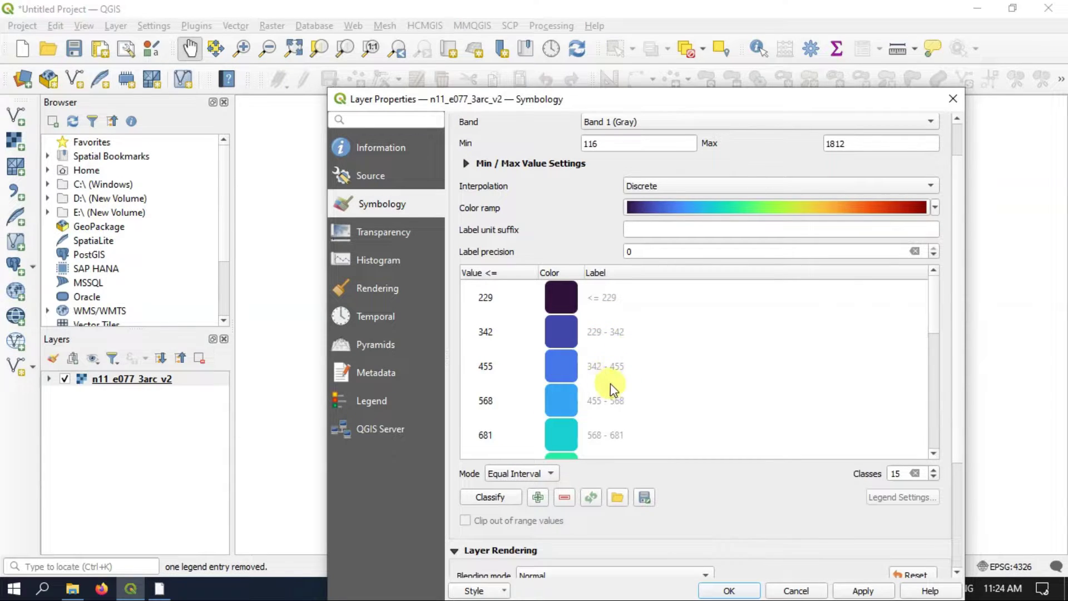
{"action": "scroll", "coordinate": [629, 400], "scroll_direction": "down", "scroll_amount": 2}
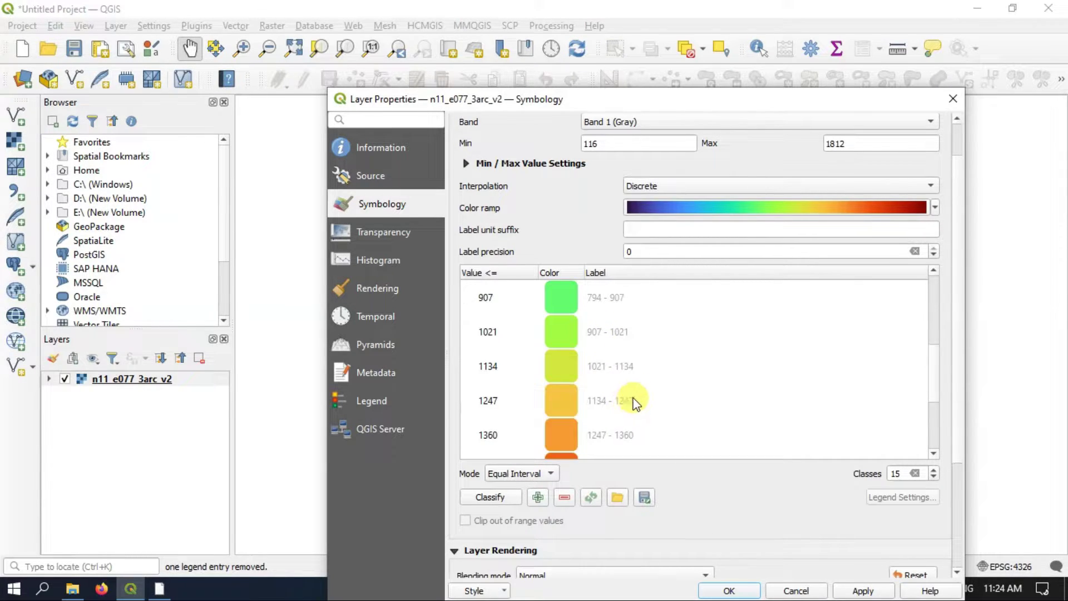
{"action": "scroll", "coordinate": [634, 402], "scroll_direction": "up", "scroll_amount": 4}
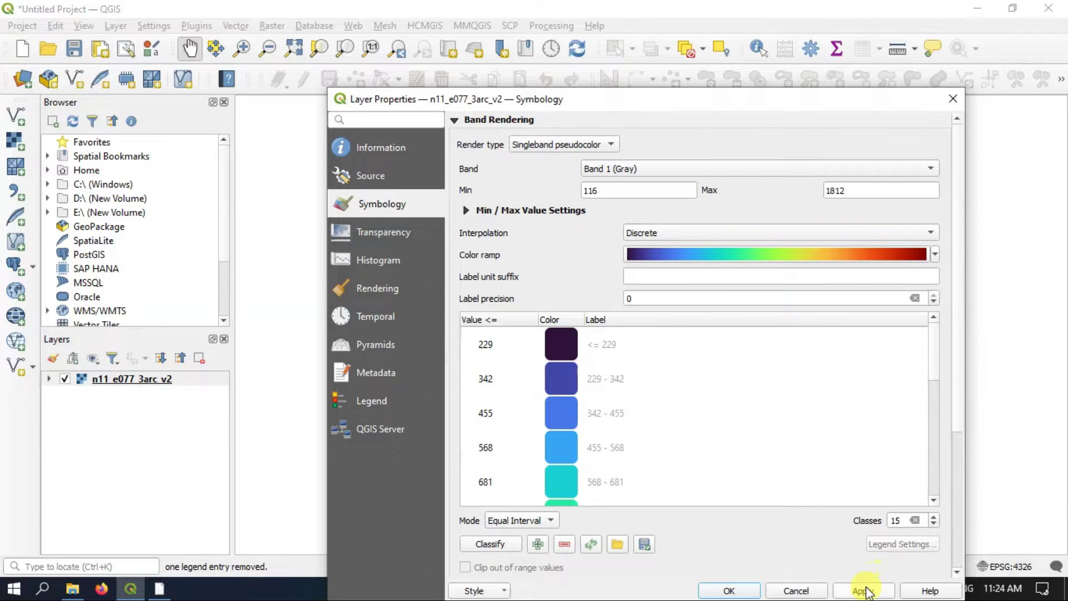
{"action": "left_click", "coordinate": [862, 591]}
{"action": "left_click_drag", "start_coordinate": [691, 103], "coordinate": [603, 32]}
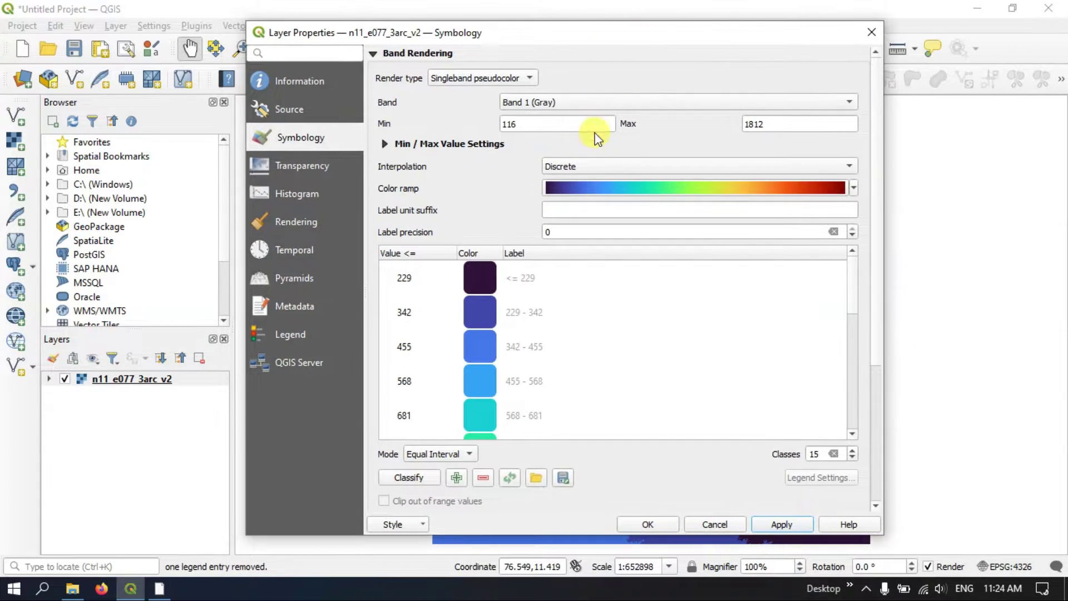
{"action": "left_click", "coordinate": [587, 167]}
Set Interpolation to Exact, review the single-value classes from 116 to 1812, and apply.
{"action": "left_click", "coordinate": [579, 199]}
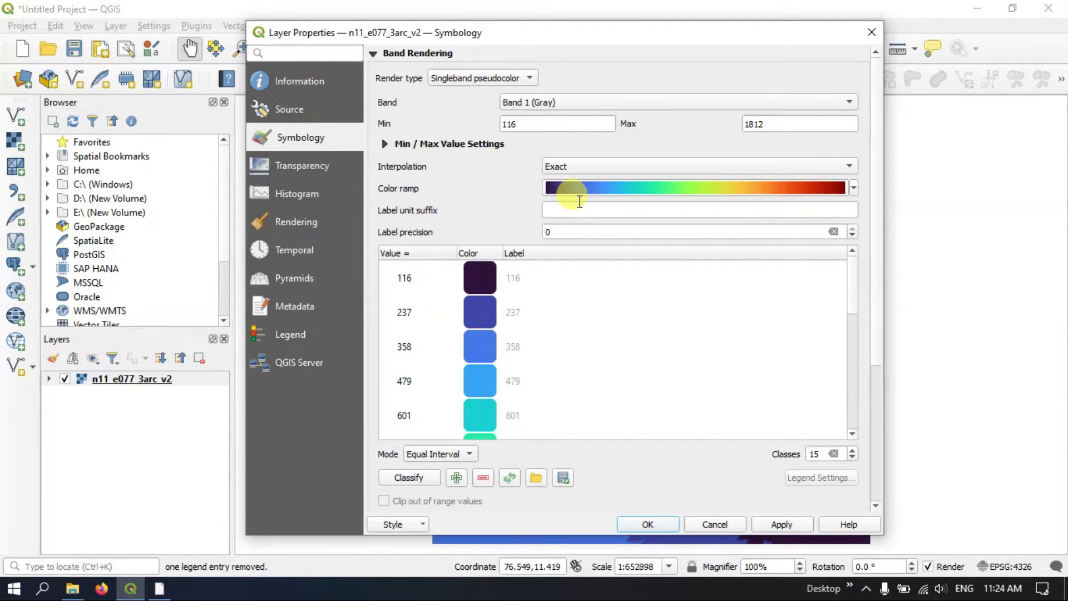
{"action": "scroll", "coordinate": [427, 330], "scroll_direction": "down", "scroll_amount": 2}
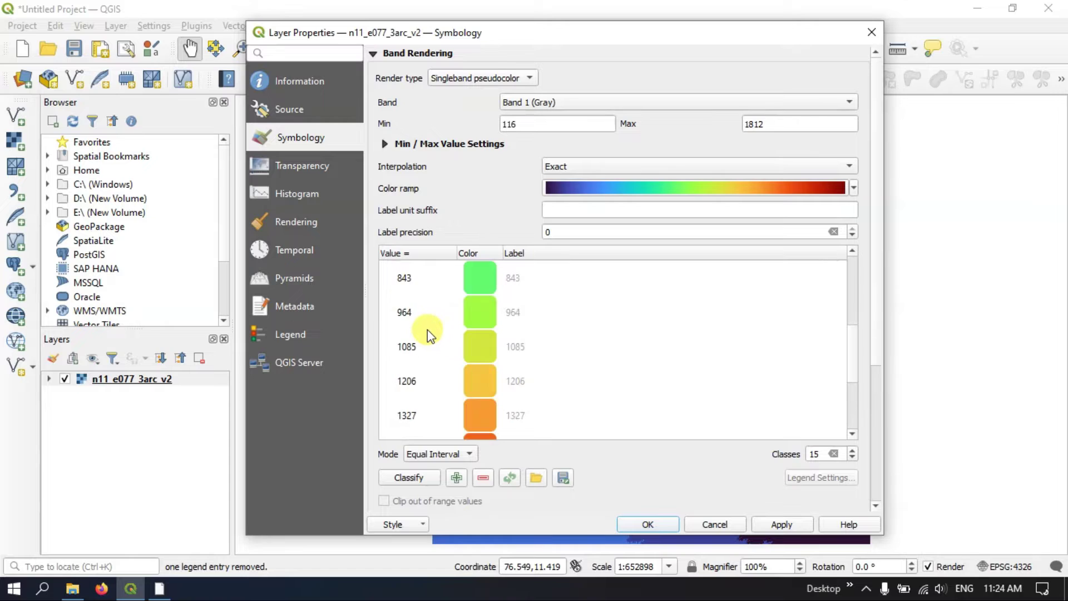
{"action": "scroll", "coordinate": [427, 329], "scroll_direction": "down", "scroll_amount": 3}
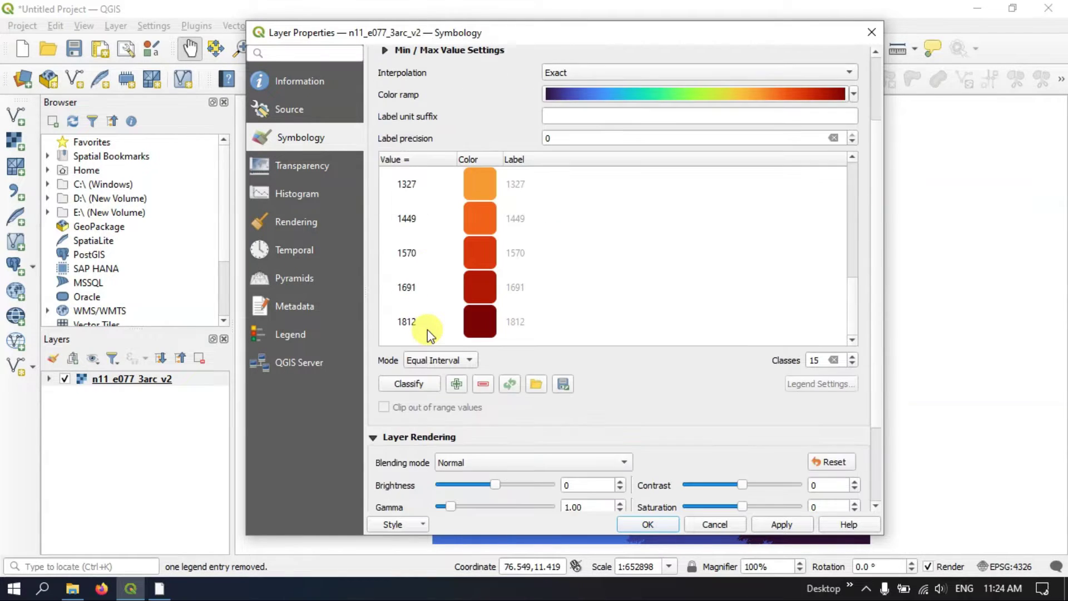
{"action": "scroll", "coordinate": [434, 309], "scroll_direction": "up", "scroll_amount": 3}
{"action": "scroll", "coordinate": [434, 311], "scroll_direction": "up", "scroll_amount": 3}
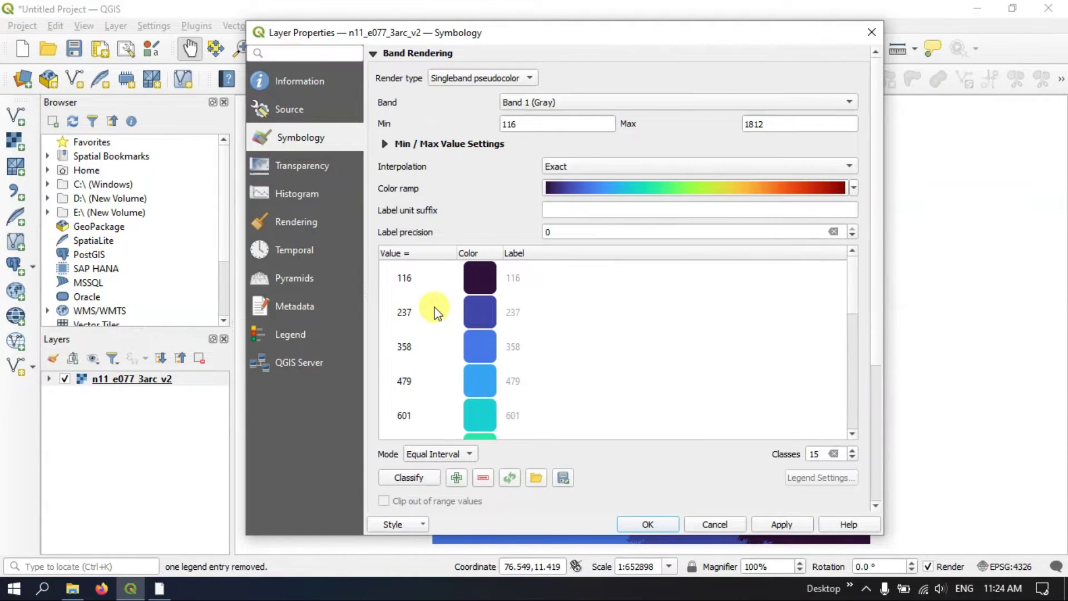
{"action": "left_click", "coordinate": [402, 278]}
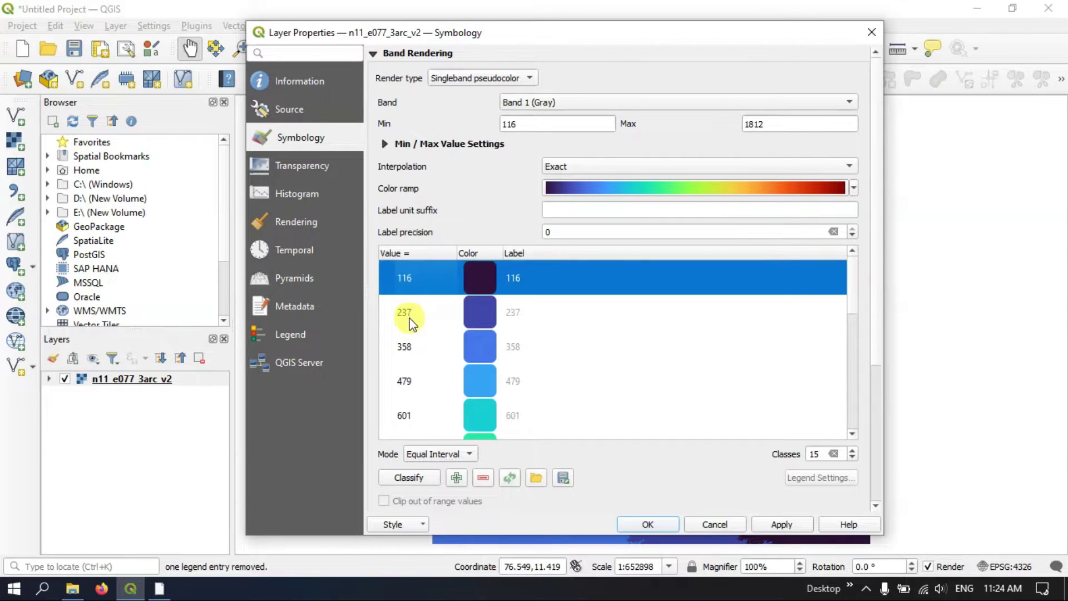
{"action": "left_click", "coordinate": [417, 346]}
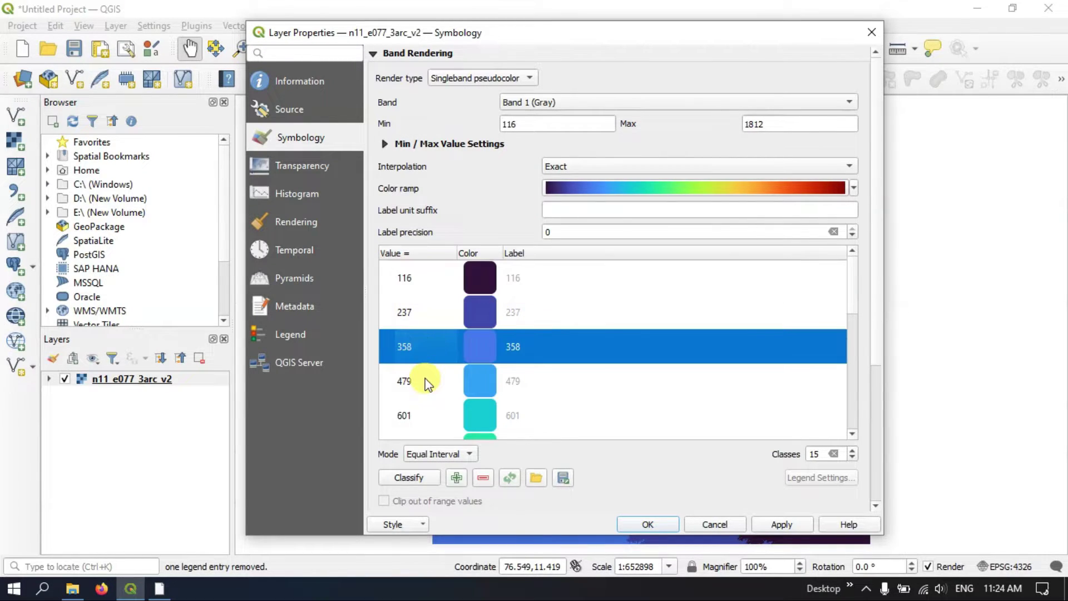
{"action": "scroll", "coordinate": [425, 381], "scroll_direction": "down", "scroll_amount": 4}
{"action": "scroll", "coordinate": [427, 383], "scroll_direction": "down", "scroll_amount": 1}
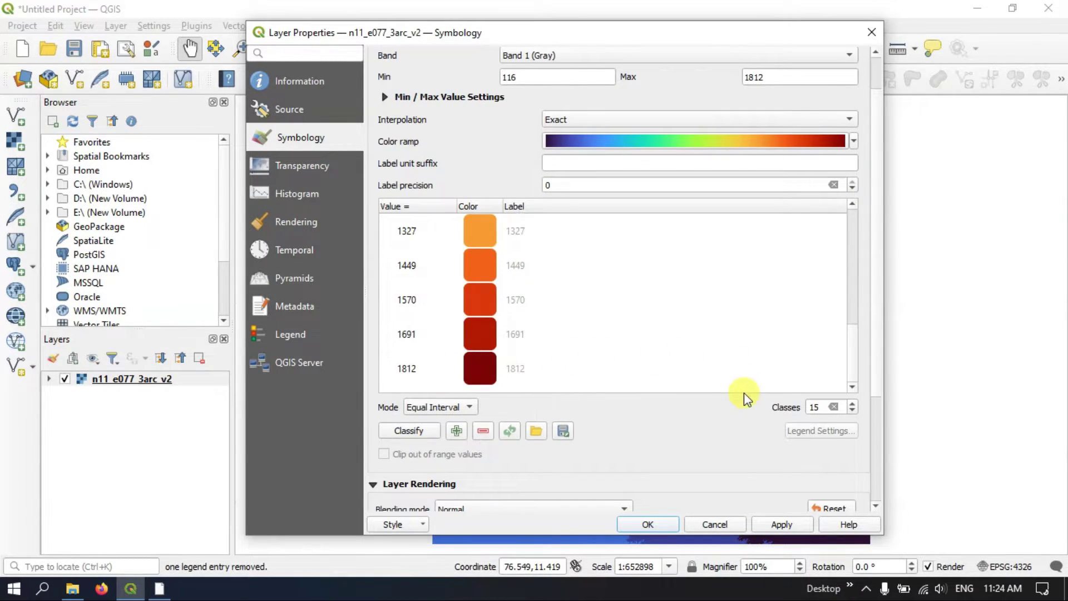
{"action": "left_click", "coordinate": [779, 526]}
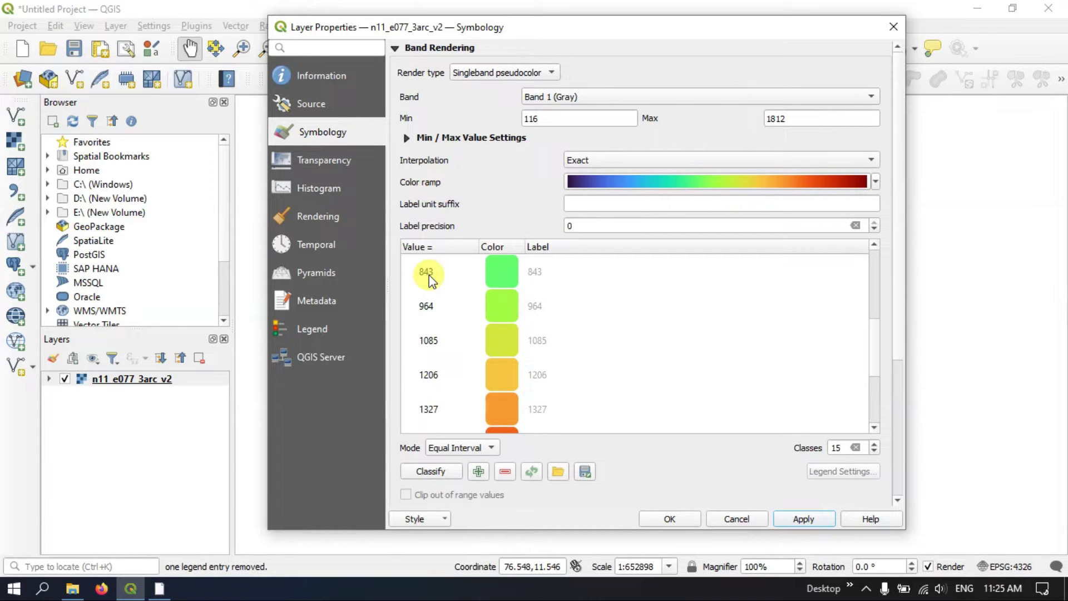
Apply the Exact colouring, check the nearly uncoloured map, then restore the Layer Properties dialog.
{"action": "left_click", "coordinate": [426, 306]}
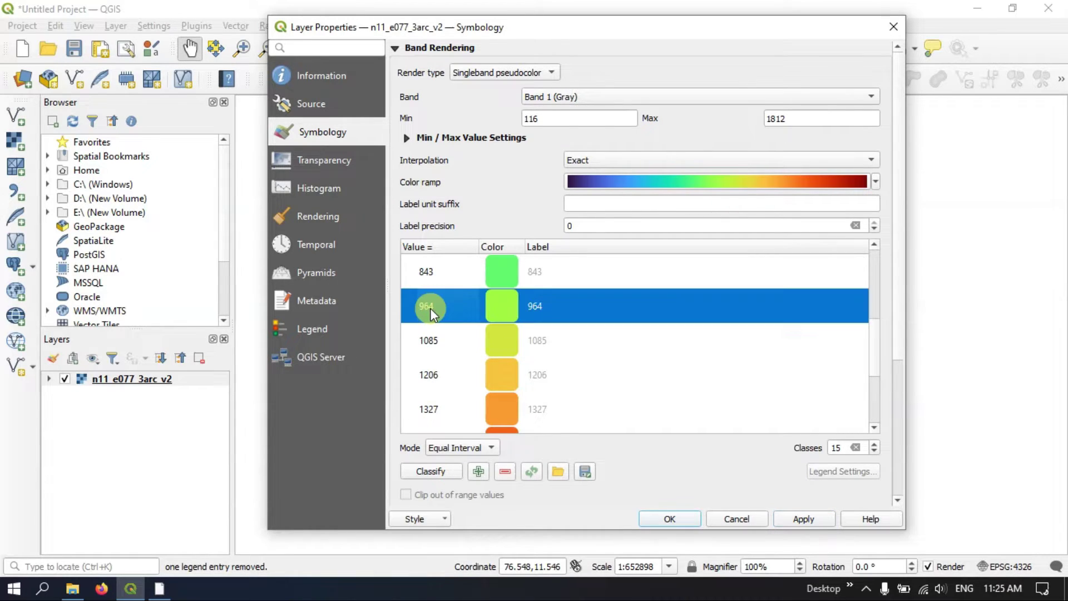
{"action": "left_click", "coordinate": [799, 517]}
{"action": "left_click_drag", "start_coordinate": [619, 25], "coordinate": [651, 581]}
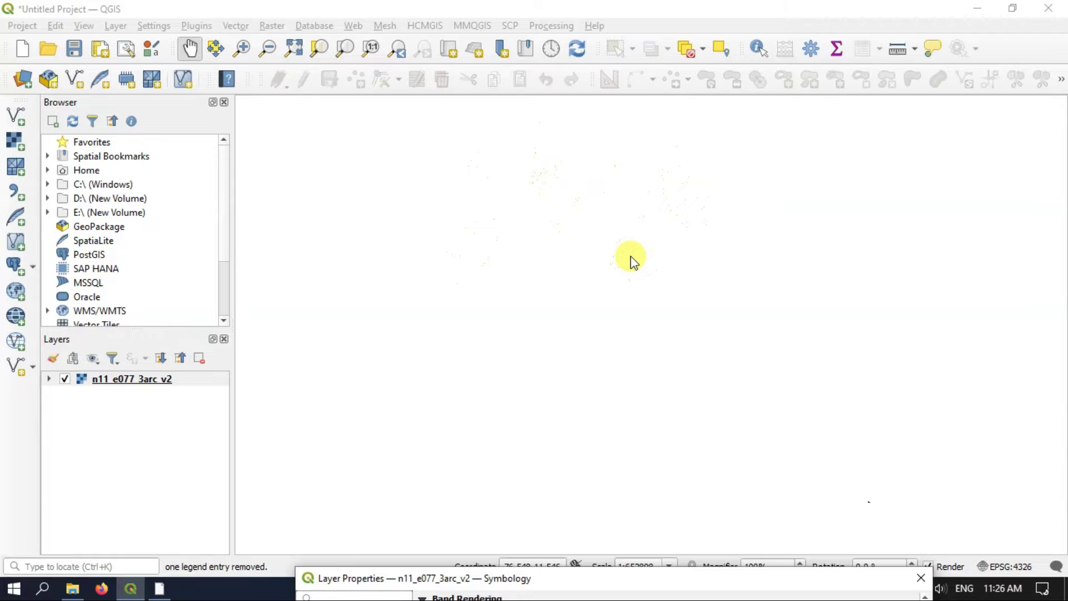
{"action": "left_click_drag", "start_coordinate": [666, 577], "coordinate": [656, 544]}
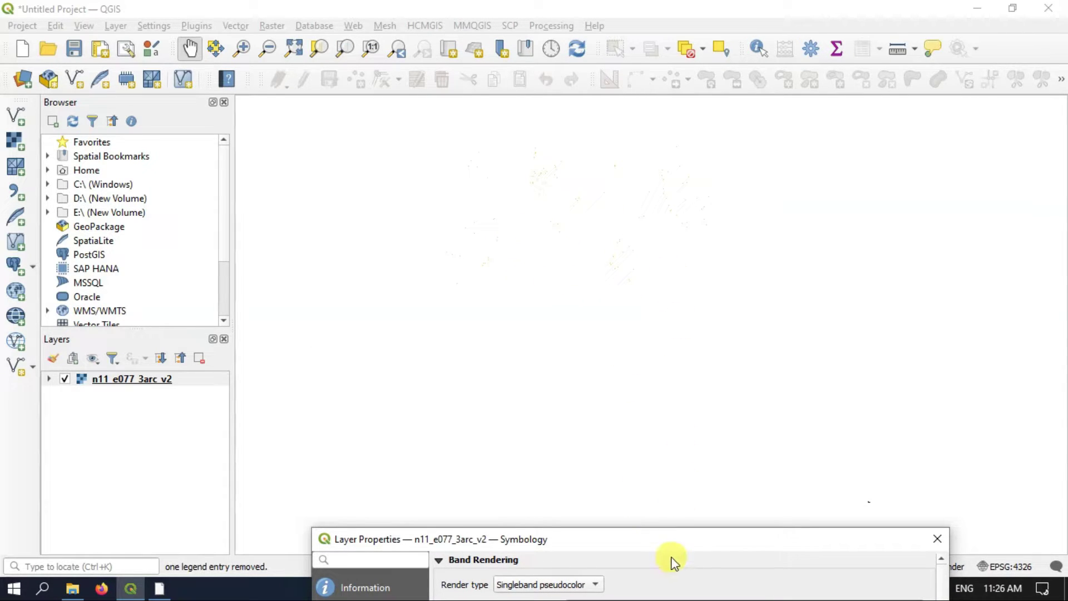
{"action": "left_click_drag", "start_coordinate": [676, 539], "coordinate": [673, 65]}
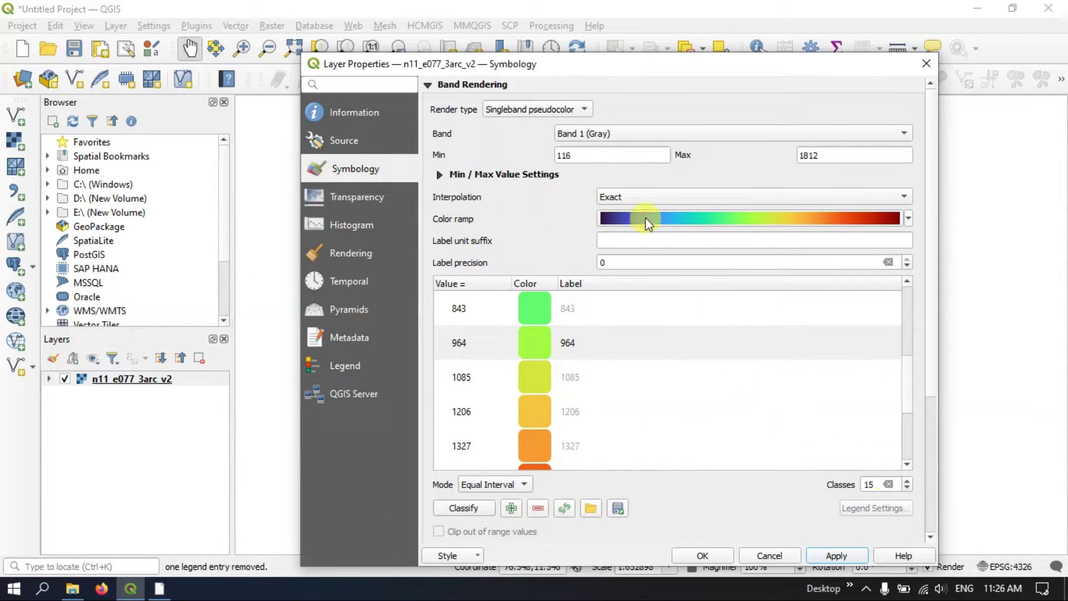
Switch the elevation color ramp's interpolation to Linear and apply it so the map redraws.
{"action": "left_click", "coordinate": [643, 199]}
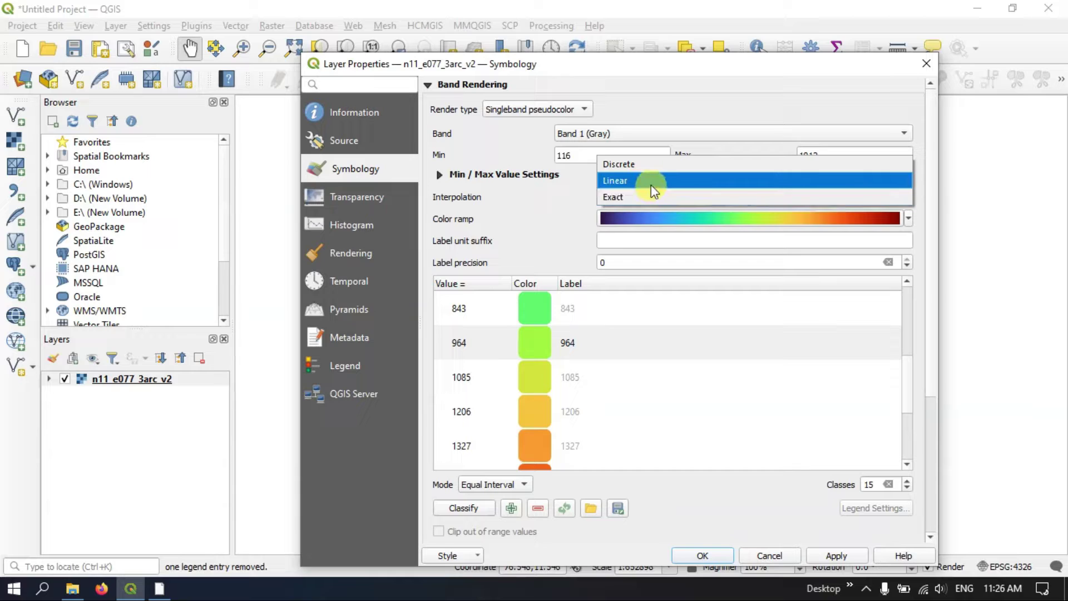
{"action": "left_click", "coordinate": [650, 185]}
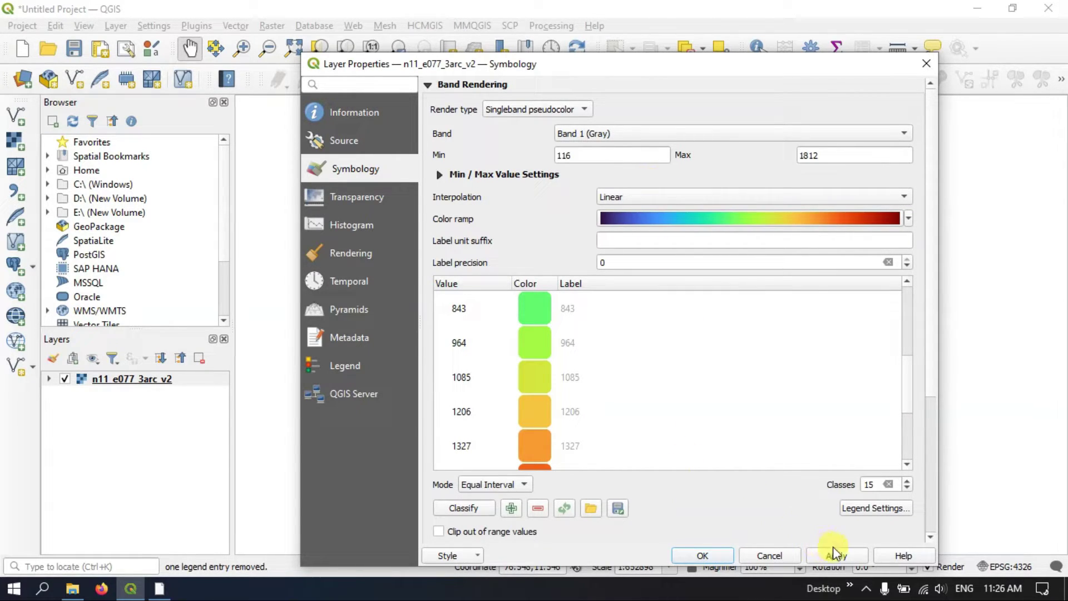
{"action": "left_click", "coordinate": [846, 556]}
{"action": "left_click_drag", "start_coordinate": [698, 63], "coordinate": [699, 18]}
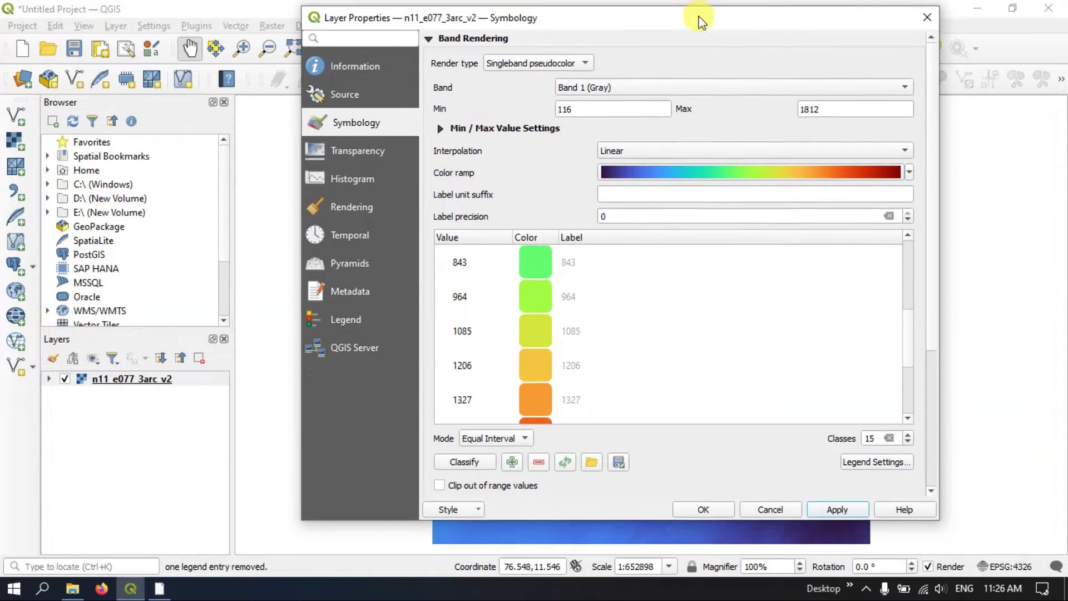
{"action": "left_click", "coordinate": [883, 464]}
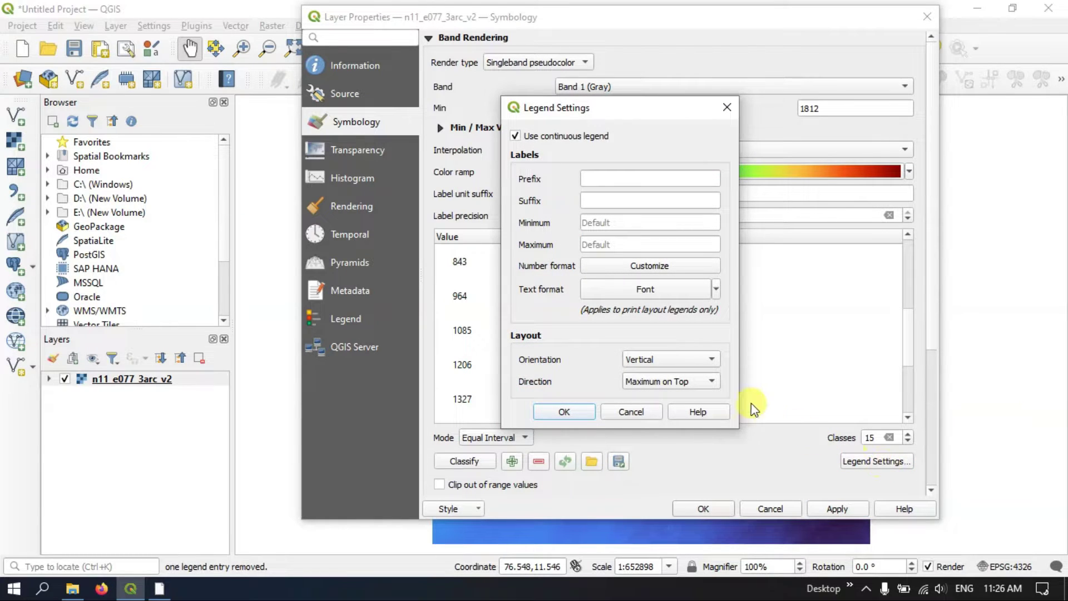
{"action": "left_click_drag", "start_coordinate": [572, 113], "coordinate": [622, 111]}
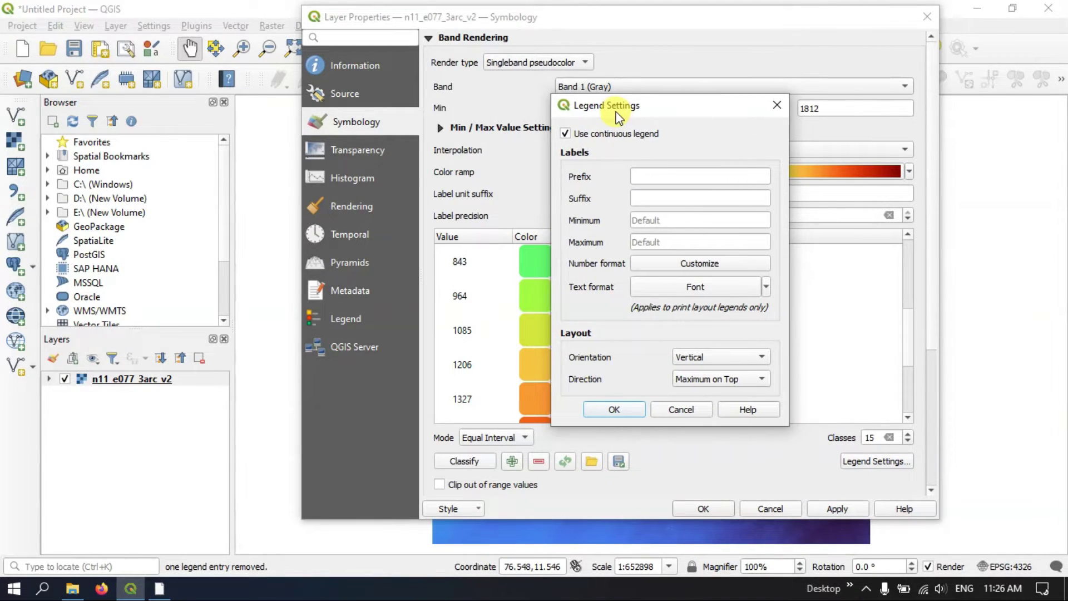
{"action": "left_click", "coordinate": [649, 176]}
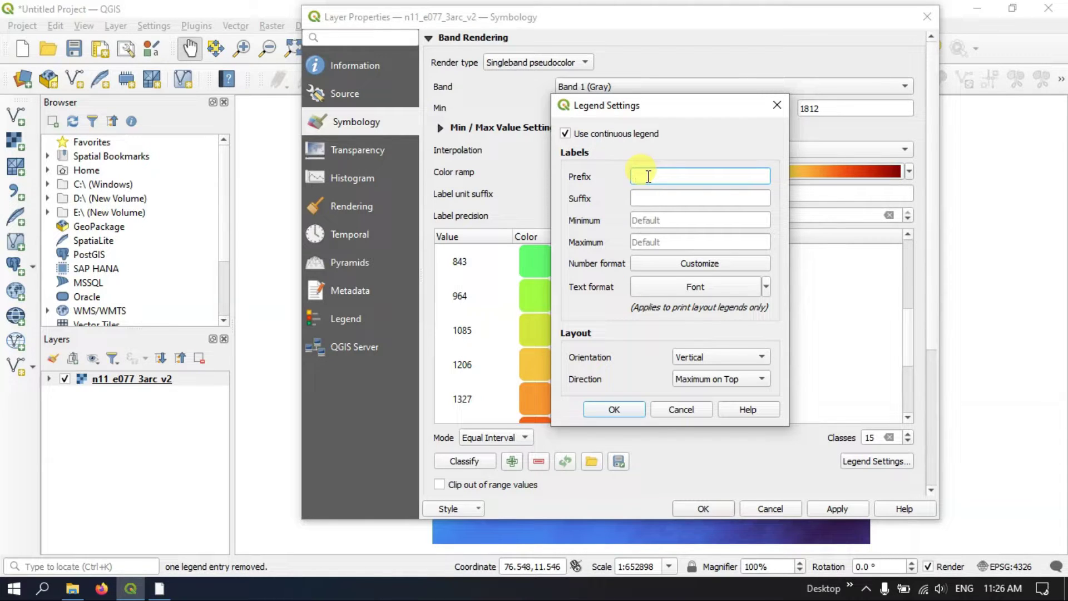
{"action": "type", "text": "a"}
{"action": "key", "text": "BackSpace"}
{"action": "type", "text": "High"}
{"action": "left_click", "coordinate": [669, 221]}
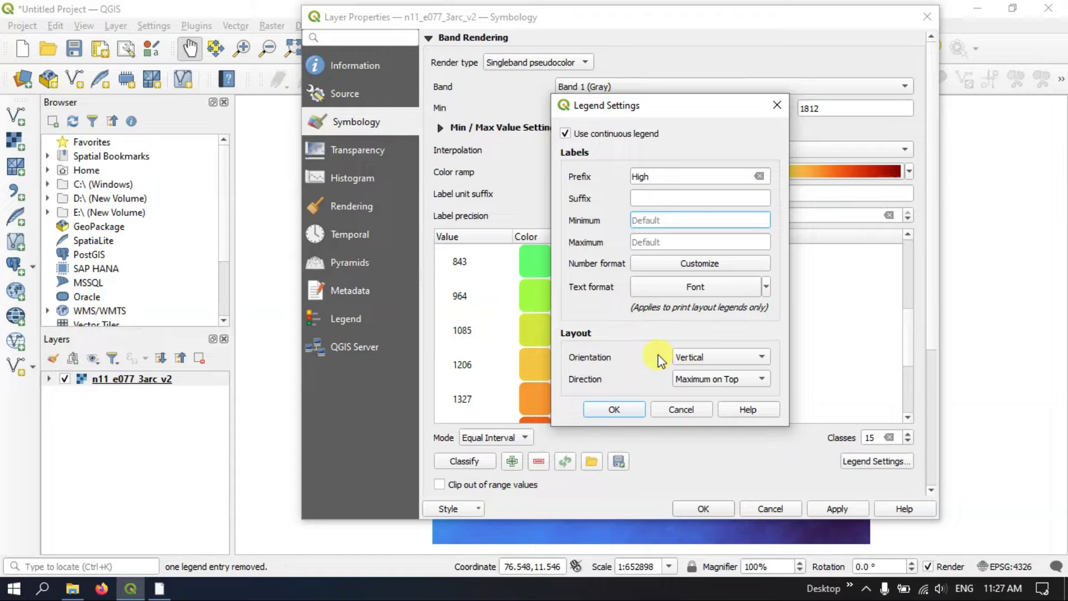
{"action": "left_click", "coordinate": [776, 106]}
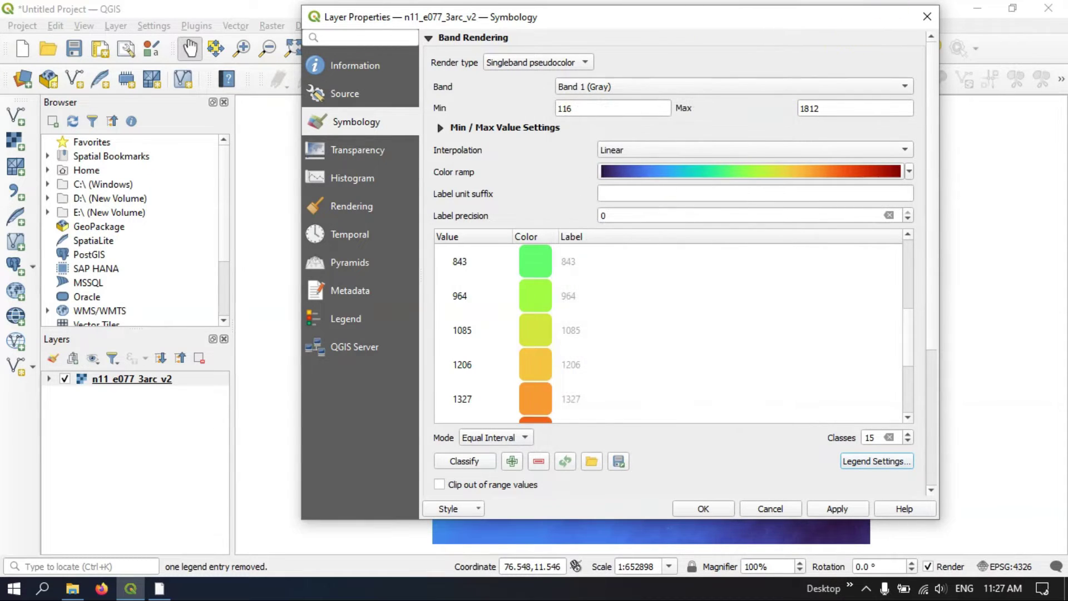
Expand the elevation layer to show its 116–1,812 legend ramp, then reopen its Layer Properties.
{"action": "left_click", "coordinate": [935, 16]}
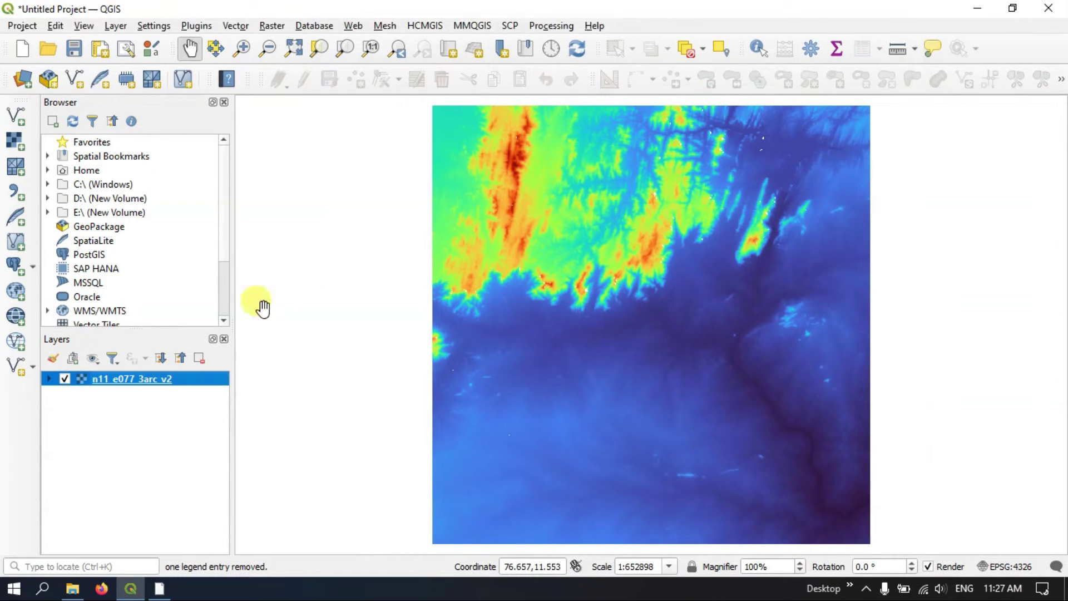
{"action": "left_click", "coordinate": [48, 379]}
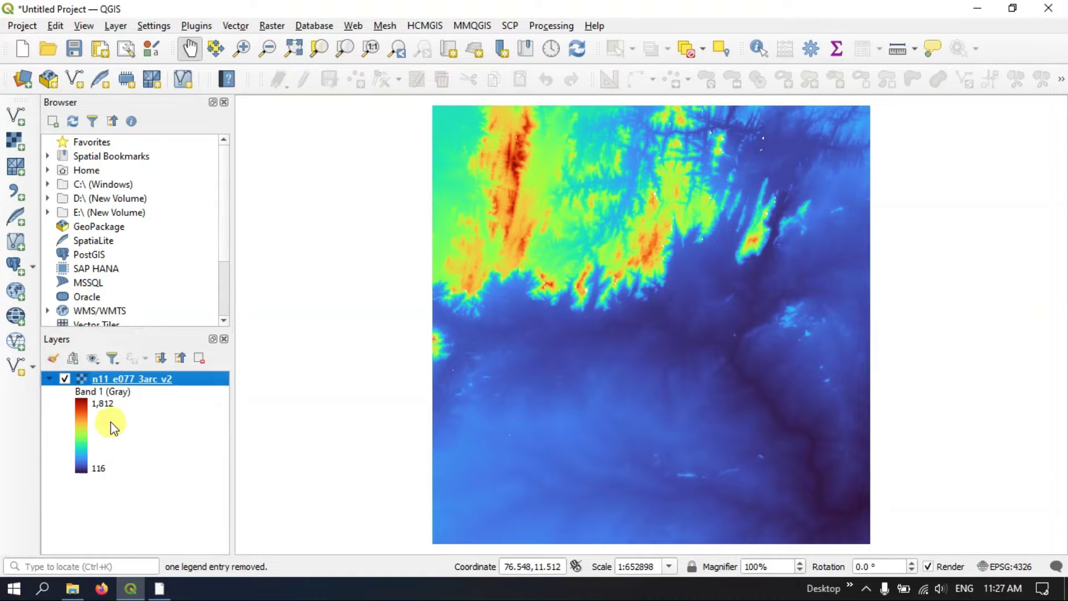
{"action": "right_click", "coordinate": [172, 378]}
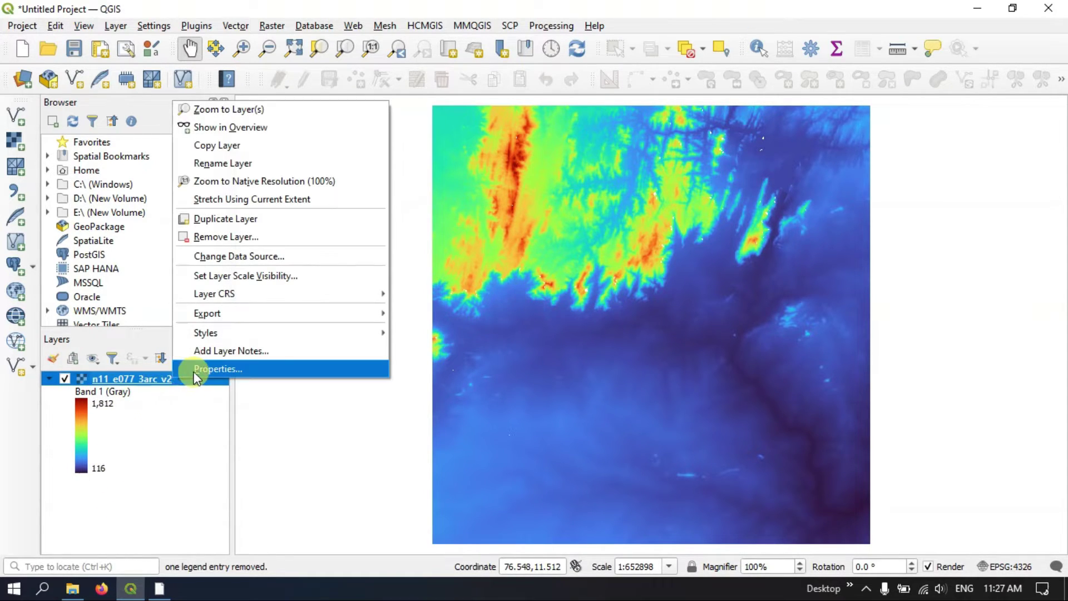
{"action": "left_click", "coordinate": [195, 369]}
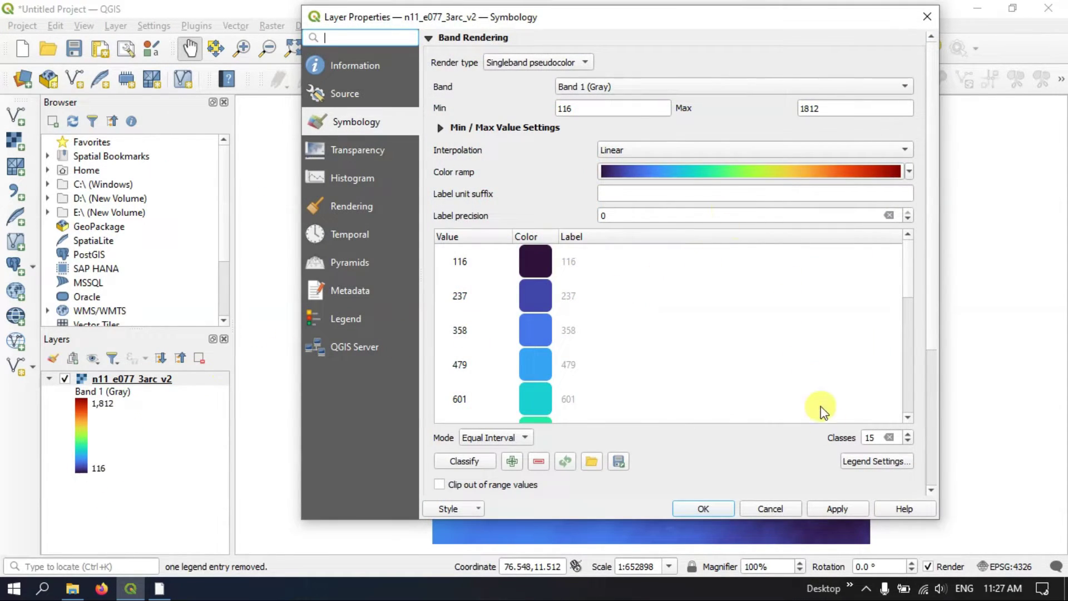
In Legend Settings, enter prefix High, minimum label 120 and maximum label 1800.
{"action": "left_click", "coordinate": [863, 462]}
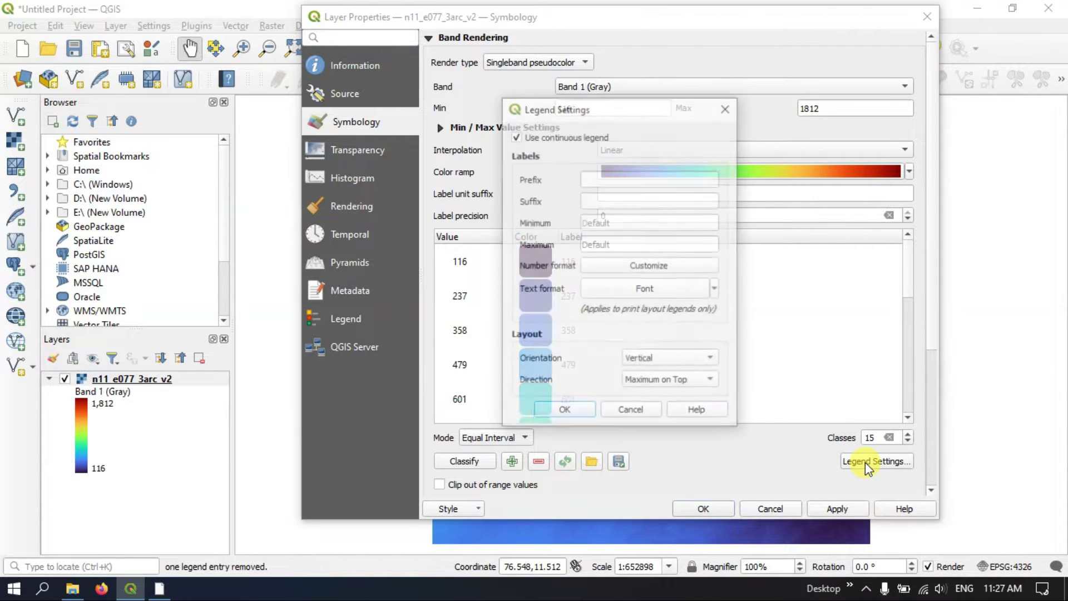
{"action": "left_click_drag", "start_coordinate": [611, 129], "coordinate": [678, 146]}
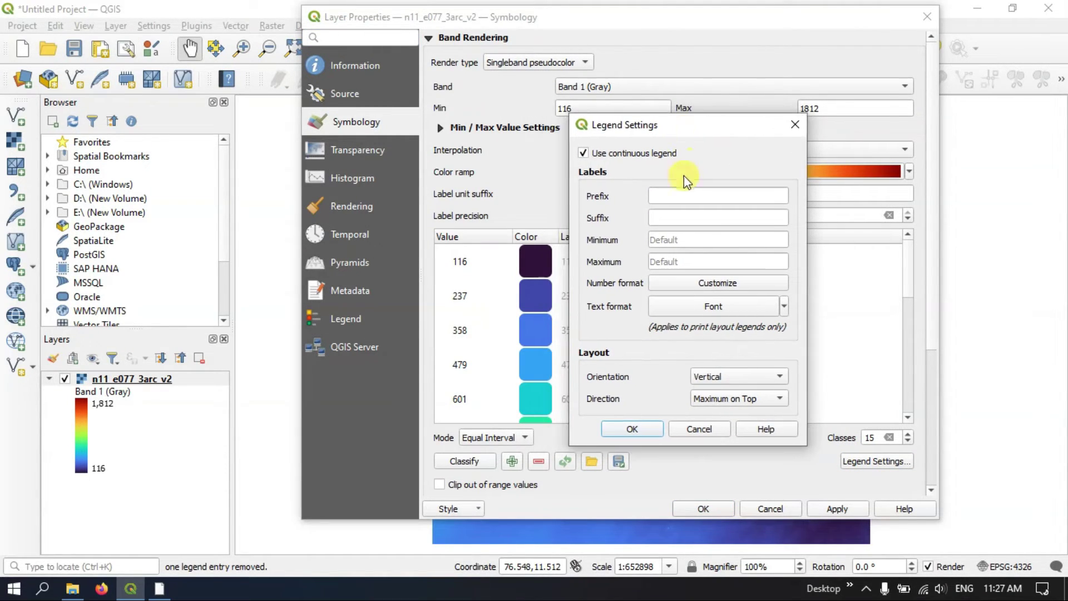
{"action": "left_click", "coordinate": [674, 195]}
{"action": "type", "text": "H"}
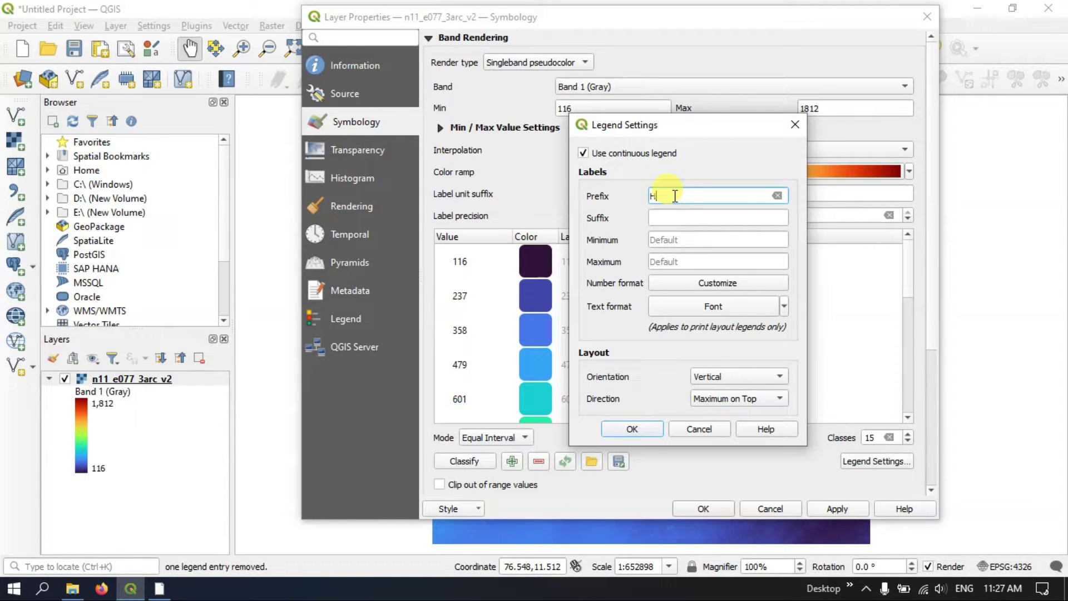
{"action": "type", "text": "igh"}
{"action": "left_click", "coordinate": [668, 241]}
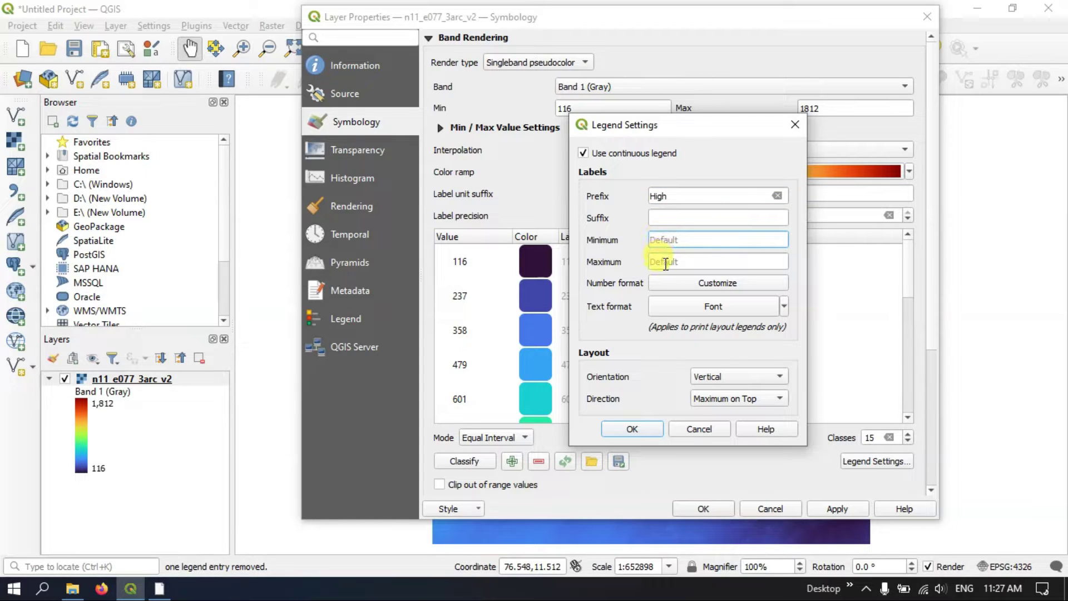
{"action": "left_click", "coordinate": [664, 262]}
{"action": "left_click", "coordinate": [668, 241]}
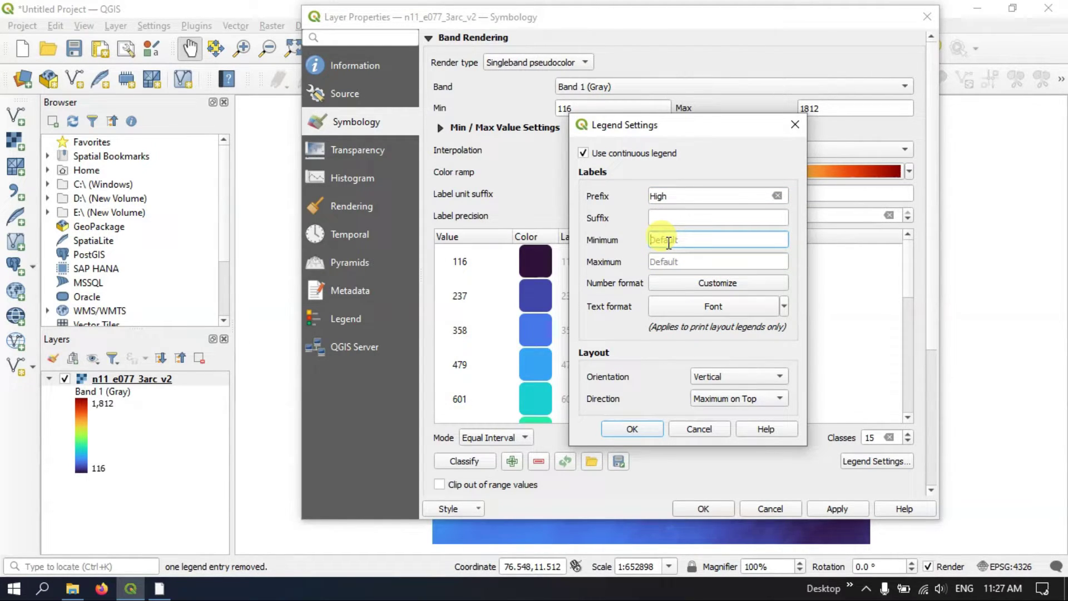
{"action": "type", "text": "1"}
{"action": "type", "text": "10"}
{"action": "type", "text": "20"}
{"action": "left_click", "coordinate": [669, 262]}
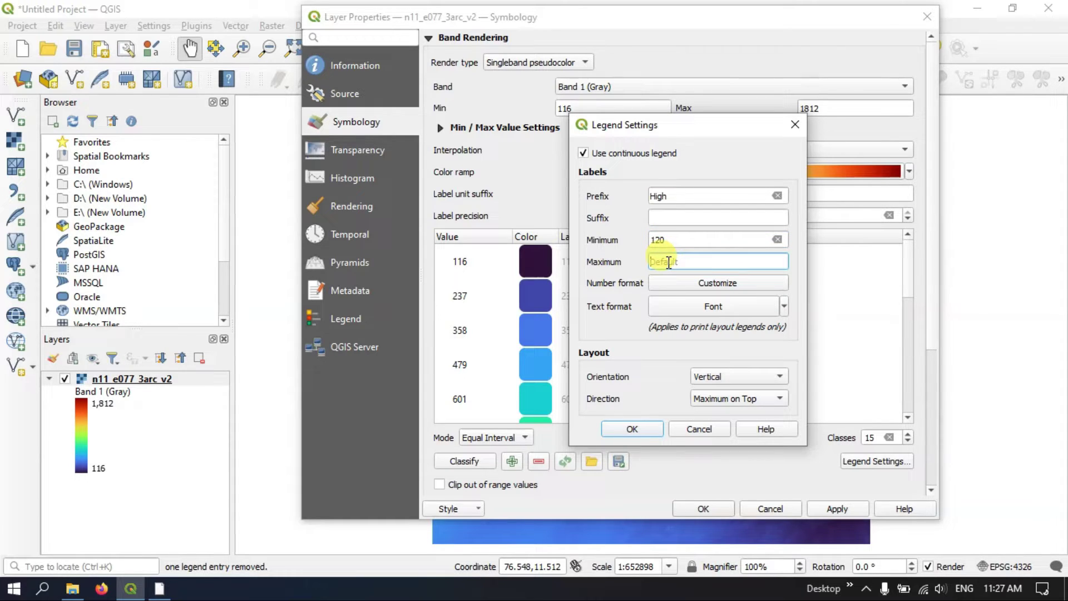
{"action": "type", "text": "1800"}
Preview the Bearing, Currency, Fraction, Percentage and Scientific number formats for legend labels.
{"action": "left_click", "coordinate": [687, 284]}
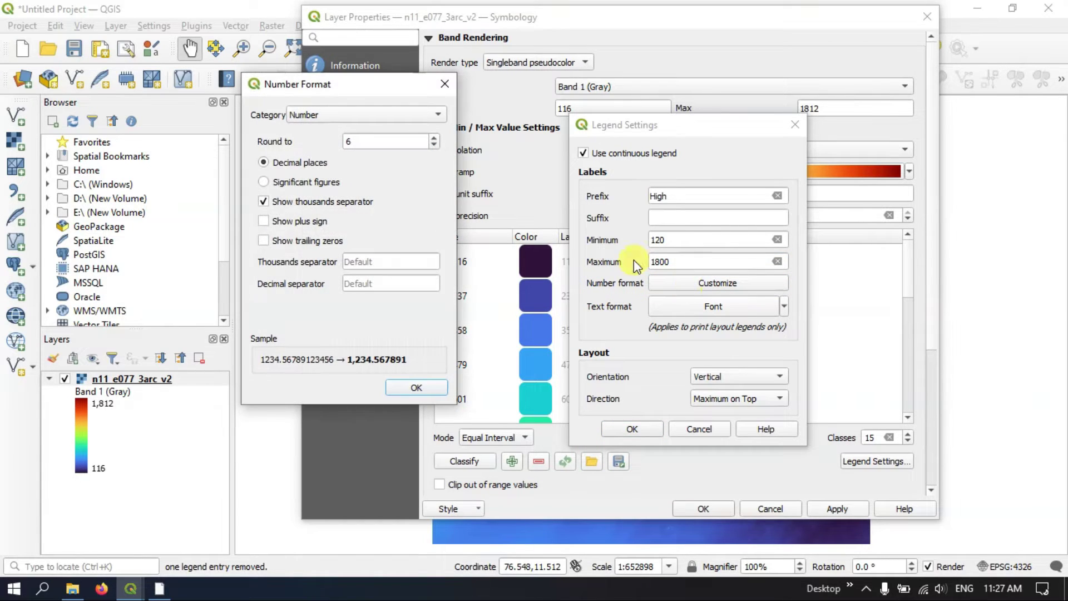
{"action": "left_click", "coordinate": [301, 116]}
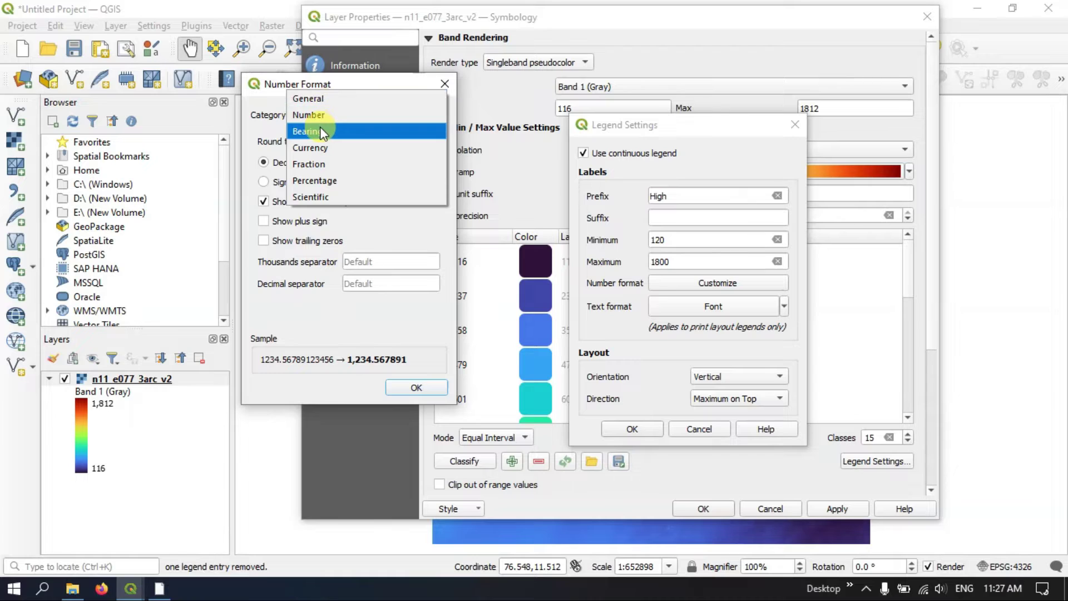
{"action": "left_click", "coordinate": [319, 130]}
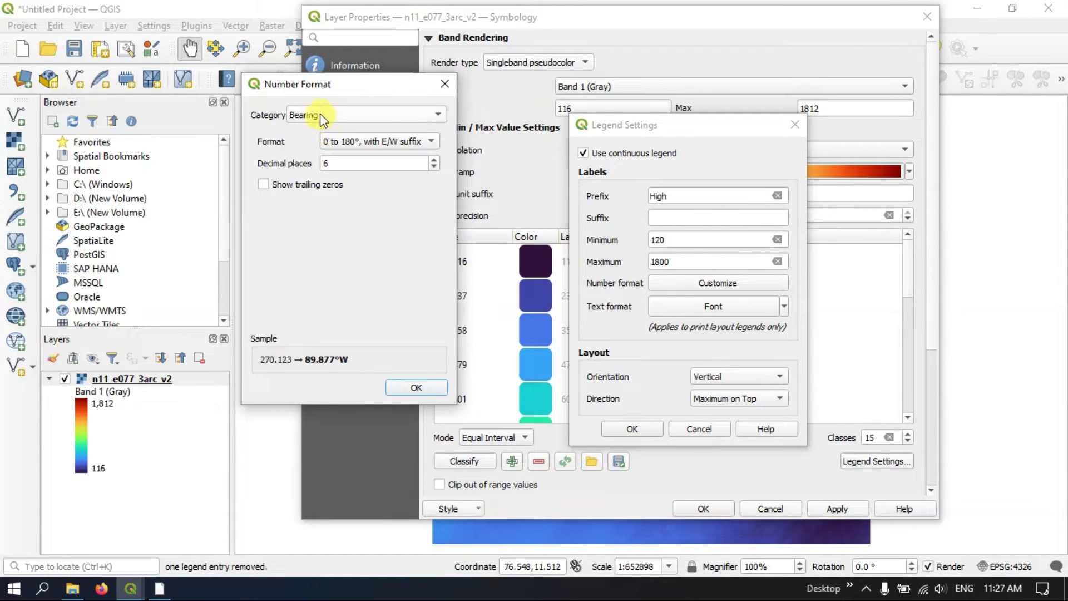
{"action": "left_click", "coordinate": [332, 114]}
{"action": "left_click", "coordinate": [327, 132]}
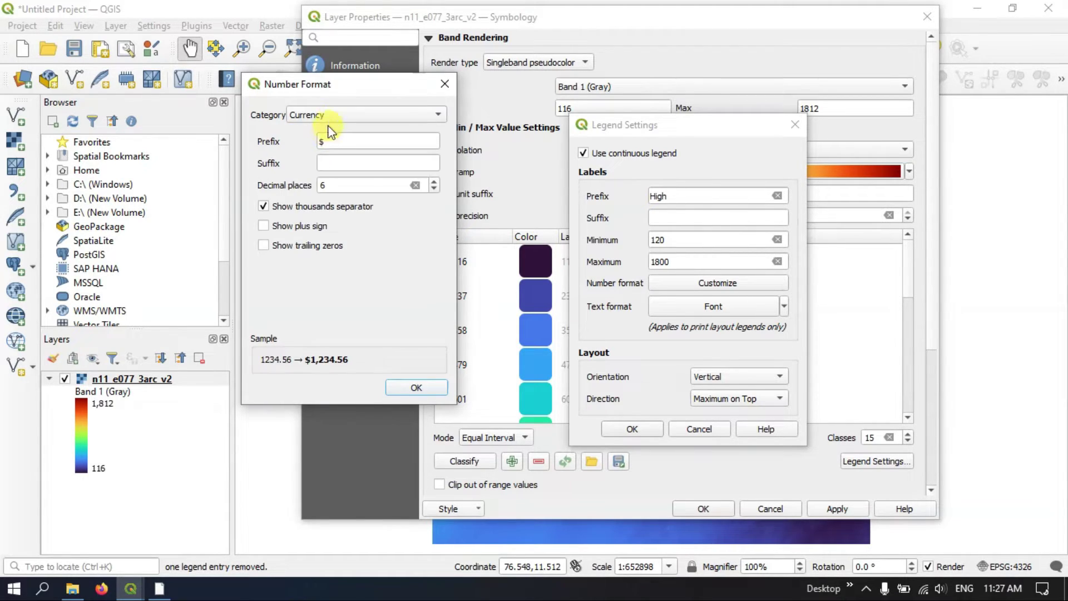
{"action": "left_click", "coordinate": [336, 113]}
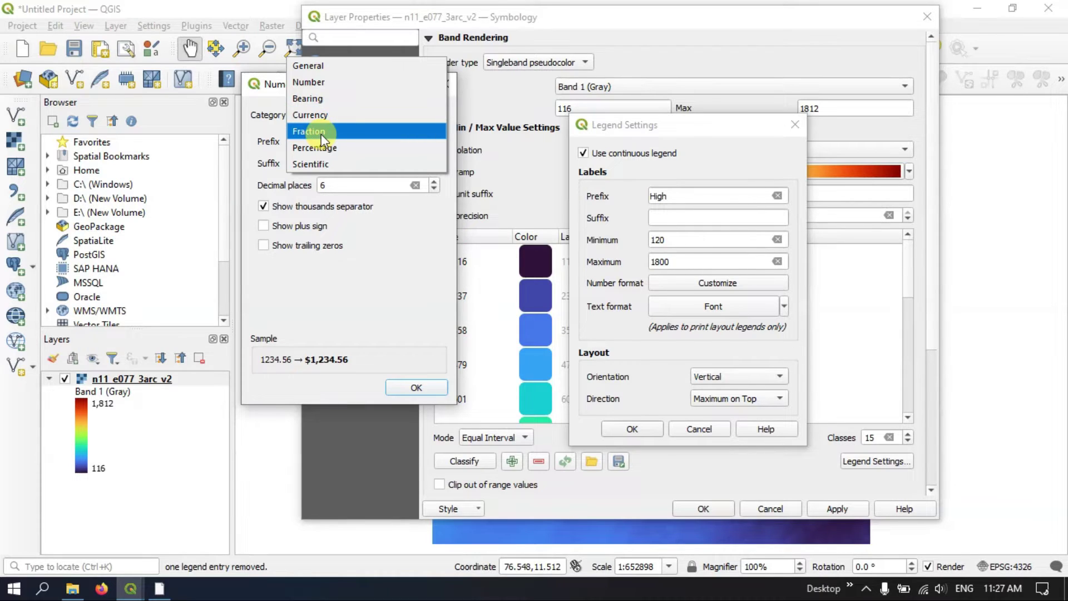
{"action": "left_click", "coordinate": [328, 131]}
{"action": "left_click", "coordinate": [331, 117]}
{"action": "left_click", "coordinate": [328, 131]}
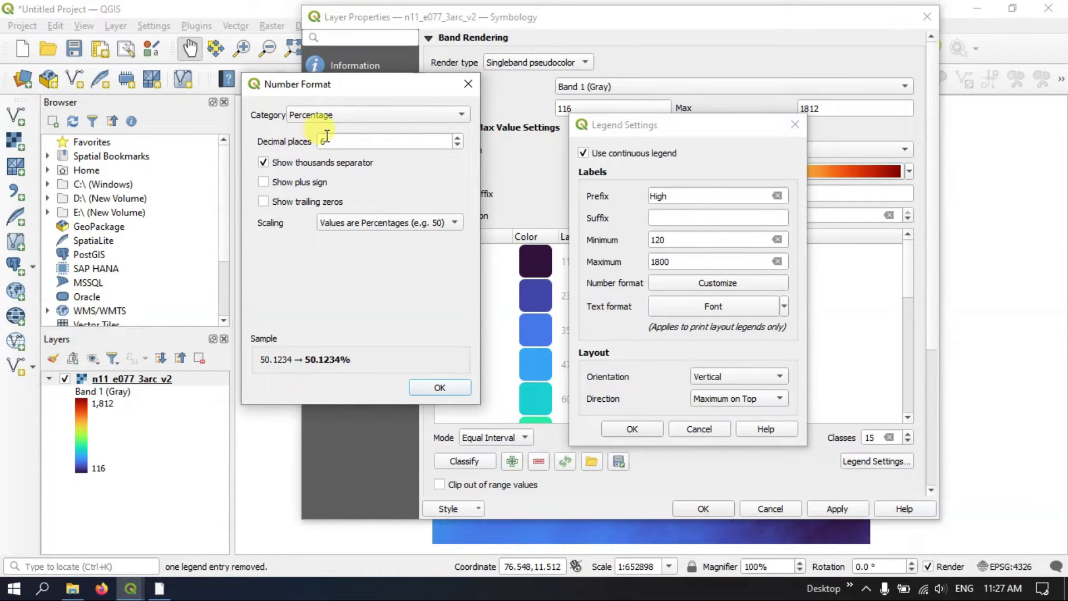
{"action": "left_click", "coordinate": [339, 114]}
{"action": "left_click", "coordinate": [333, 130]}
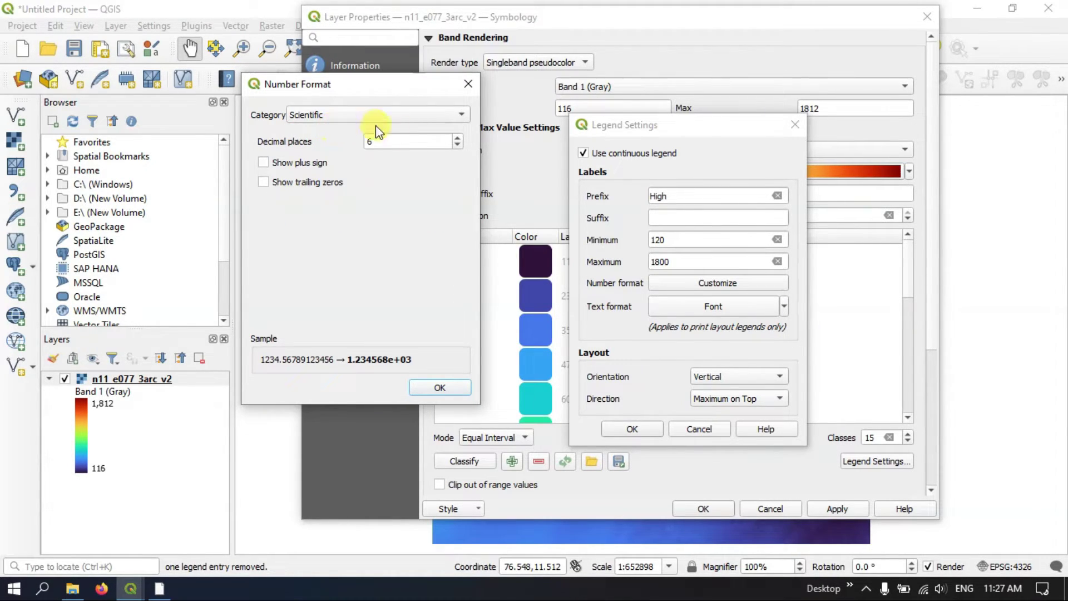
{"action": "left_click", "coordinate": [341, 118]}
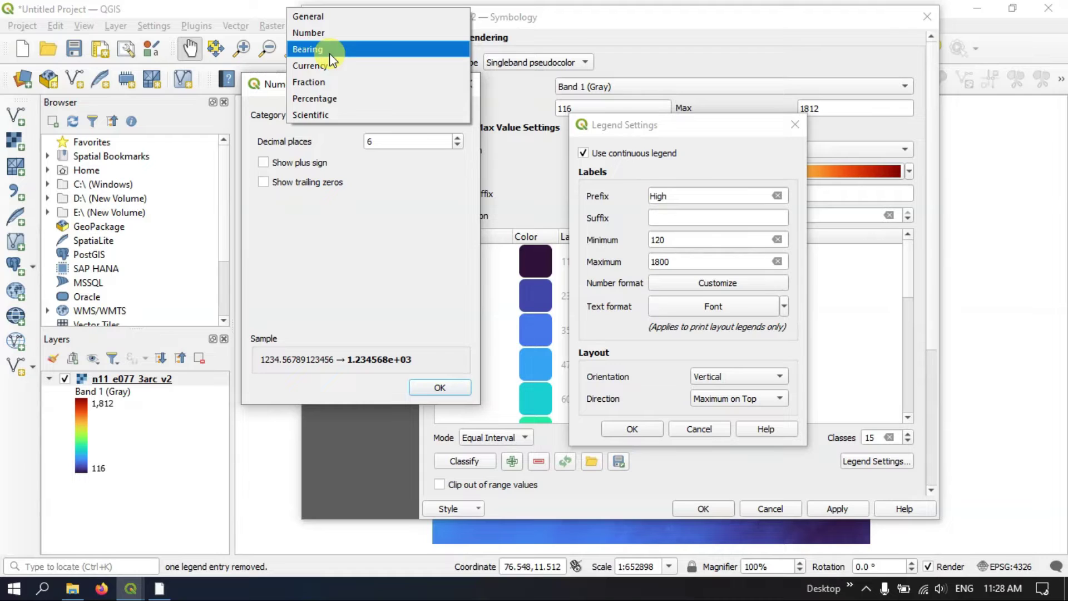
Choose the plain Number format rounded to 1 decimal place and confirm it.
{"action": "left_click", "coordinate": [337, 31]}
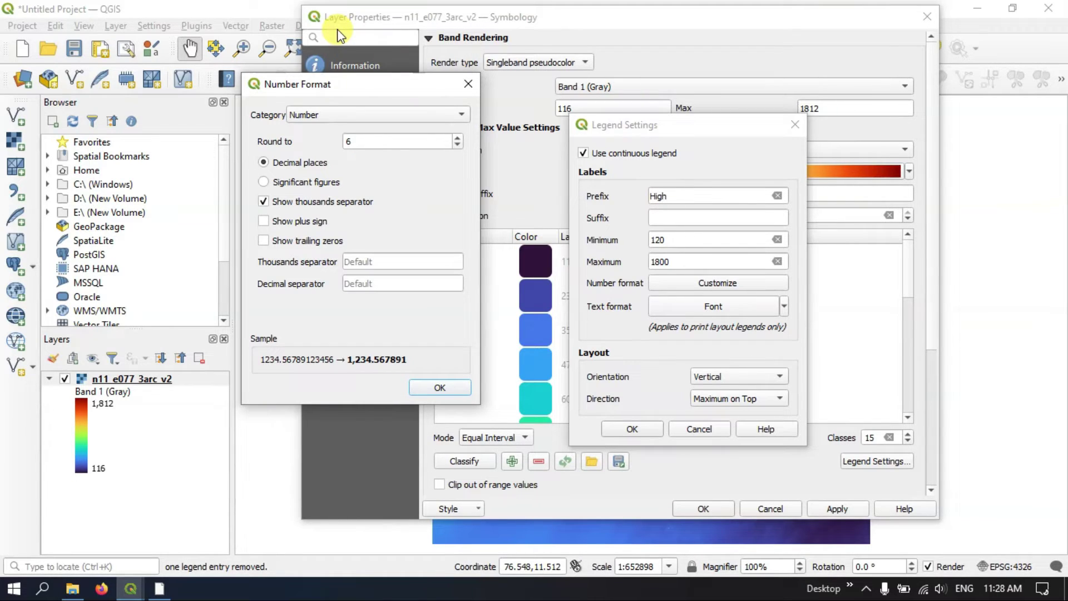
{"action": "double_click", "coordinate": [347, 142]}
{"action": "scroll", "coordinate": [347, 145], "scroll_direction": "down", "scroll_amount": 1}
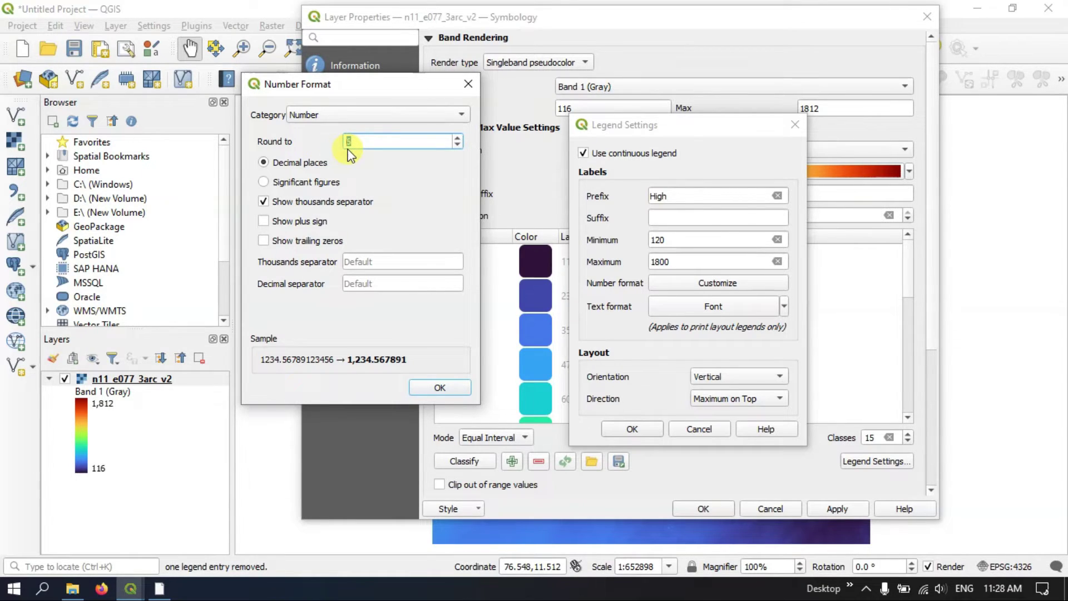
{"action": "type", "text": "1"}
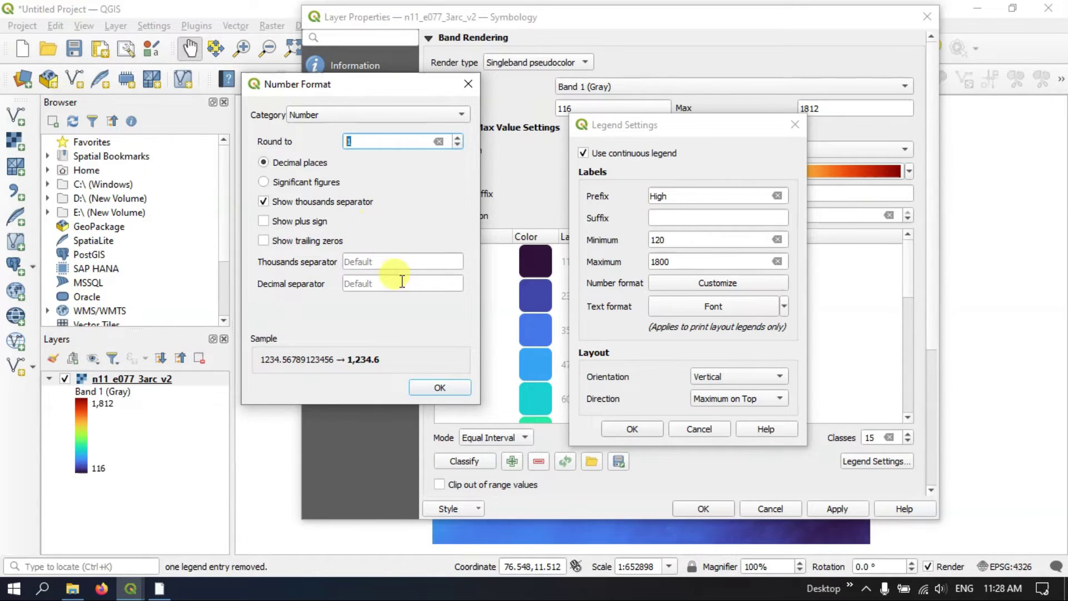
{"action": "left_click", "coordinate": [441, 389]}
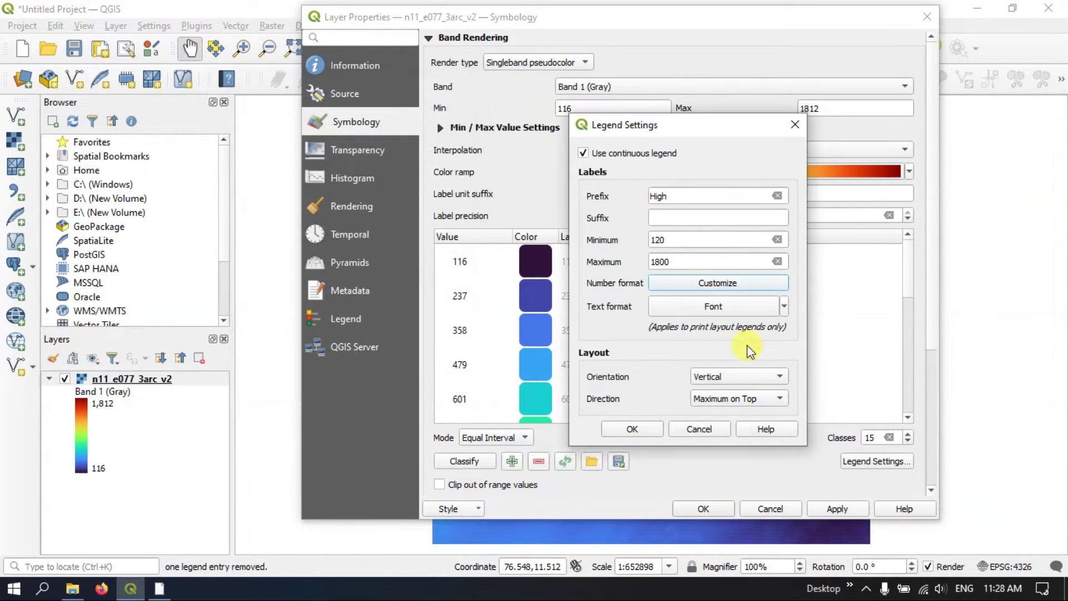
Set the legend label text font to Agency FB.
{"action": "left_click", "coordinate": [749, 309]}
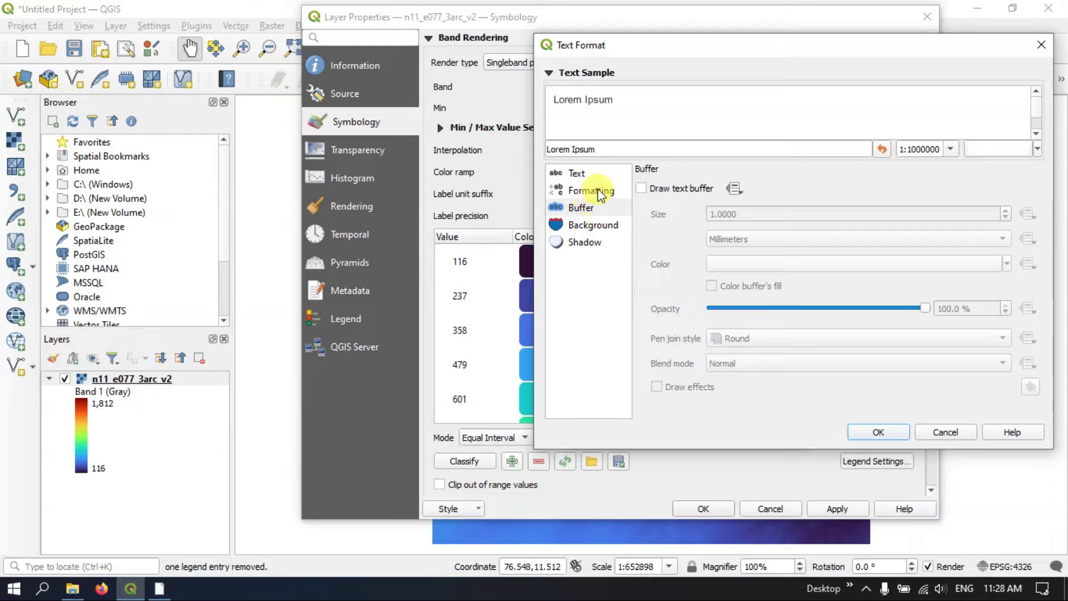
{"action": "left_click", "coordinate": [594, 173]}
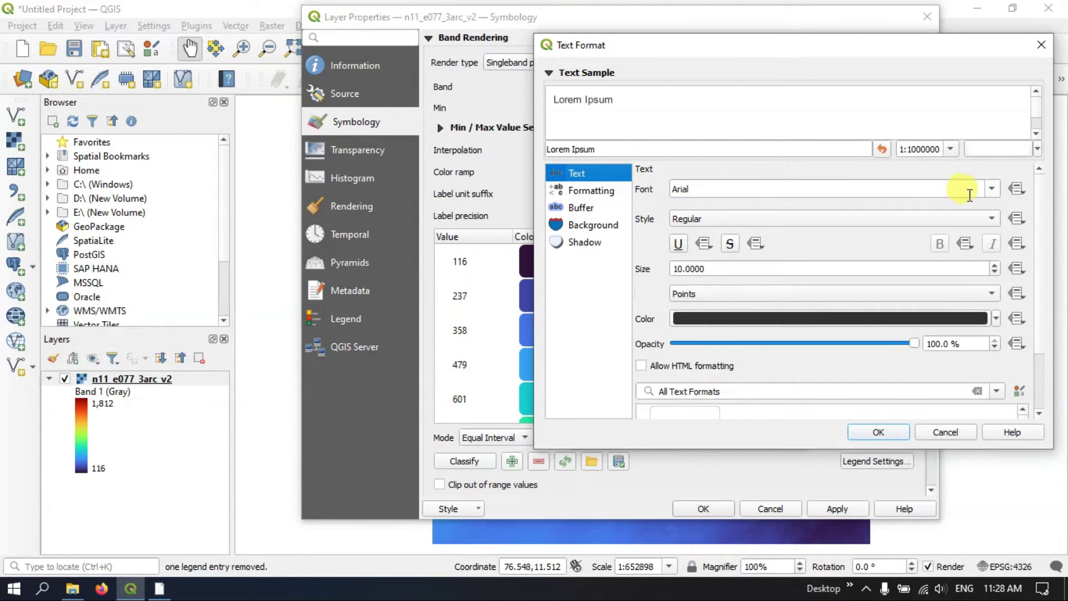
{"action": "left_click", "coordinate": [988, 189]}
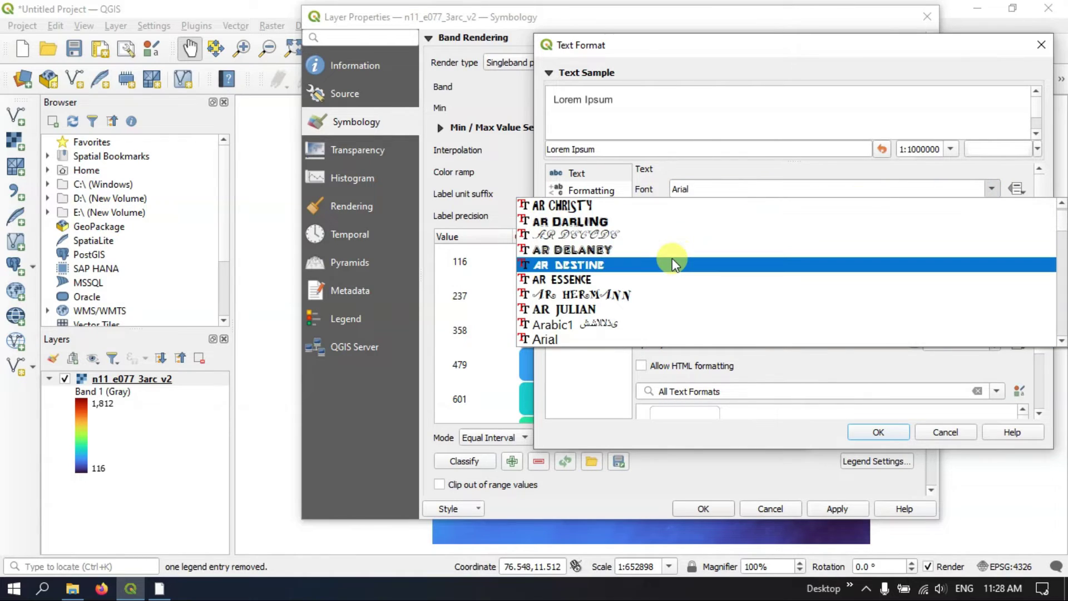
{"action": "scroll", "coordinate": [672, 258], "scroll_direction": "up", "scroll_amount": 3}
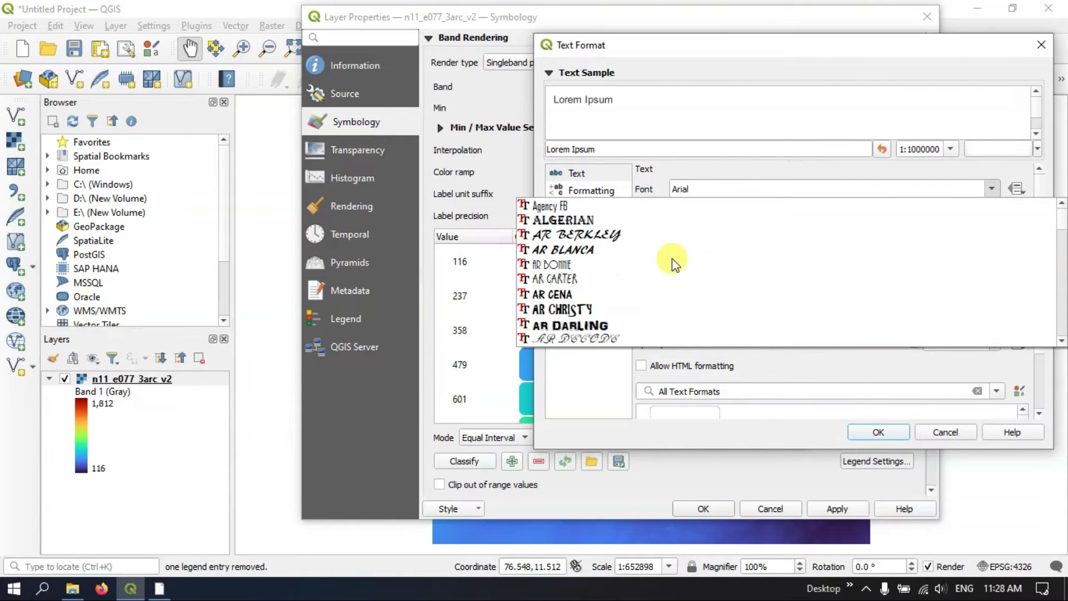
{"action": "left_click", "coordinate": [568, 209]}
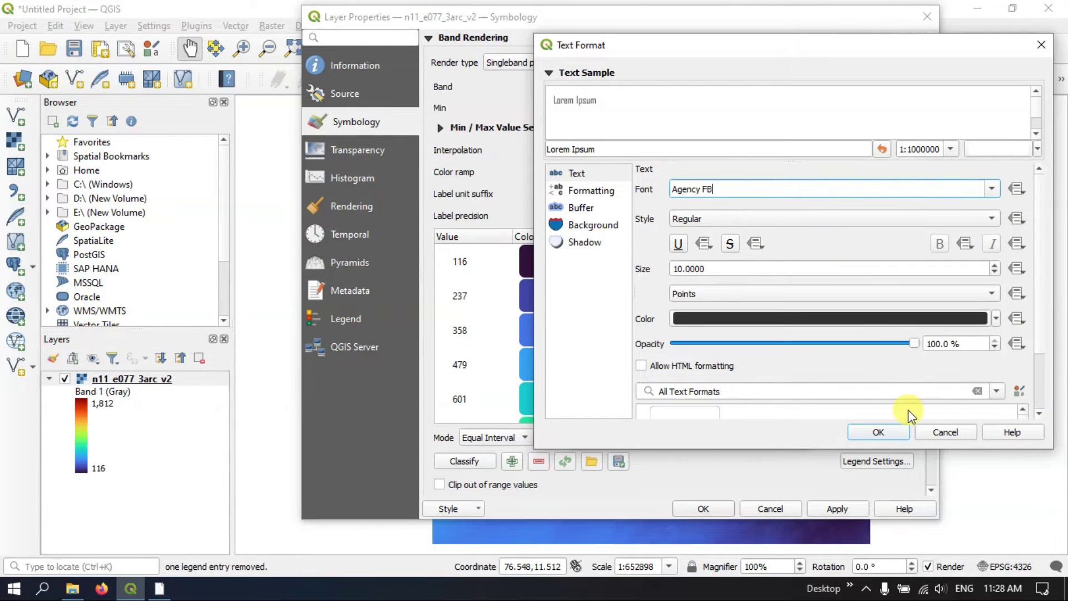
{"action": "left_click", "coordinate": [903, 428]}
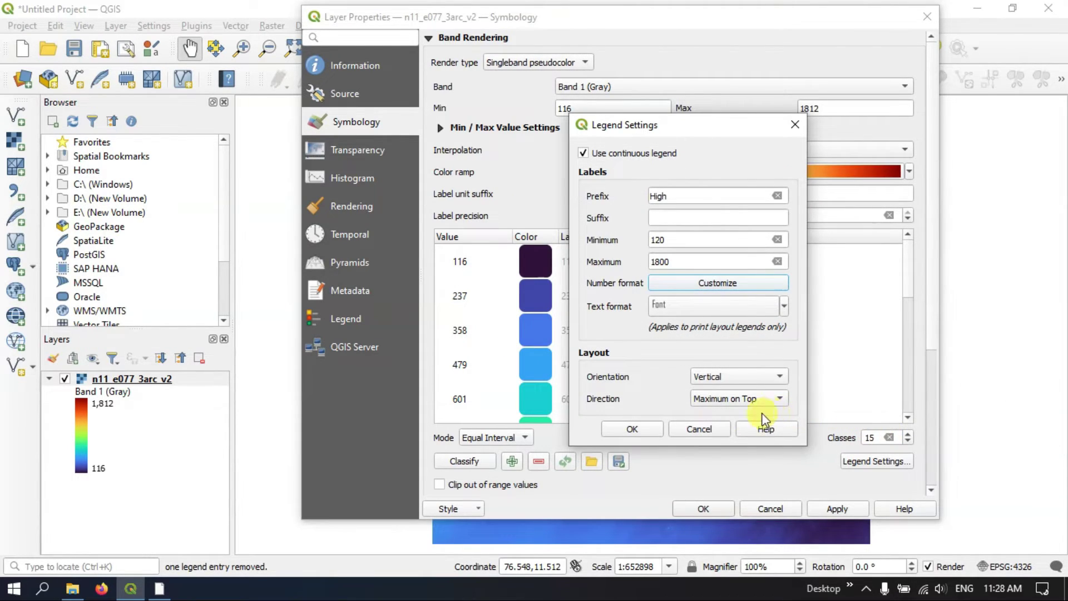
Accept the legend settings and apply the High/120/1800 labels to the layer.
{"action": "left_click", "coordinate": [639, 429]}
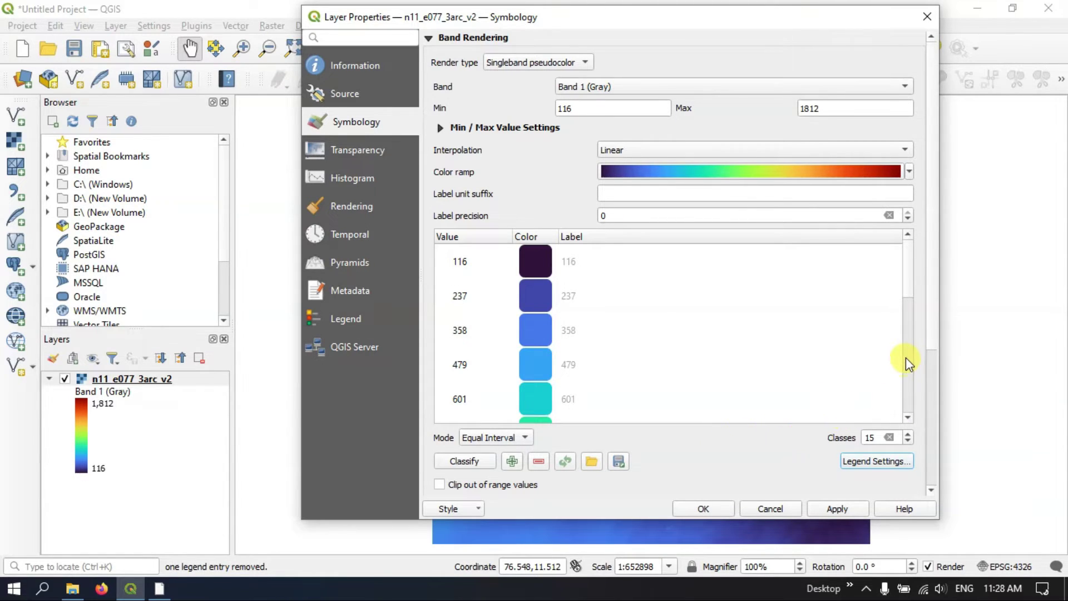
{"action": "scroll", "coordinate": [933, 396], "scroll_direction": "down", "scroll_amount": 2}
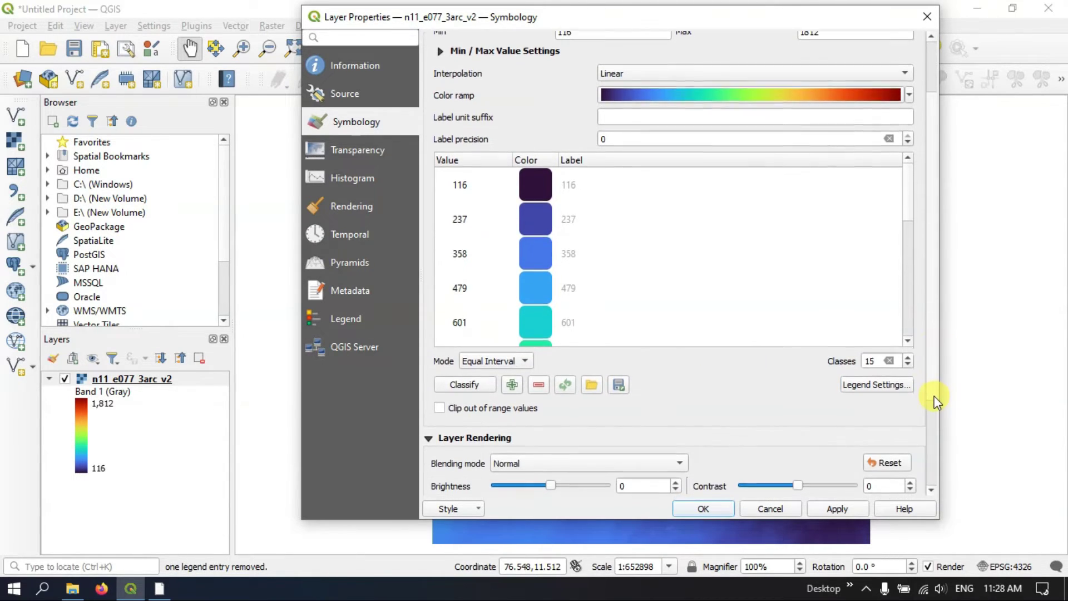
{"action": "scroll", "coordinate": [933, 411], "scroll_direction": "down", "scroll_amount": 2}
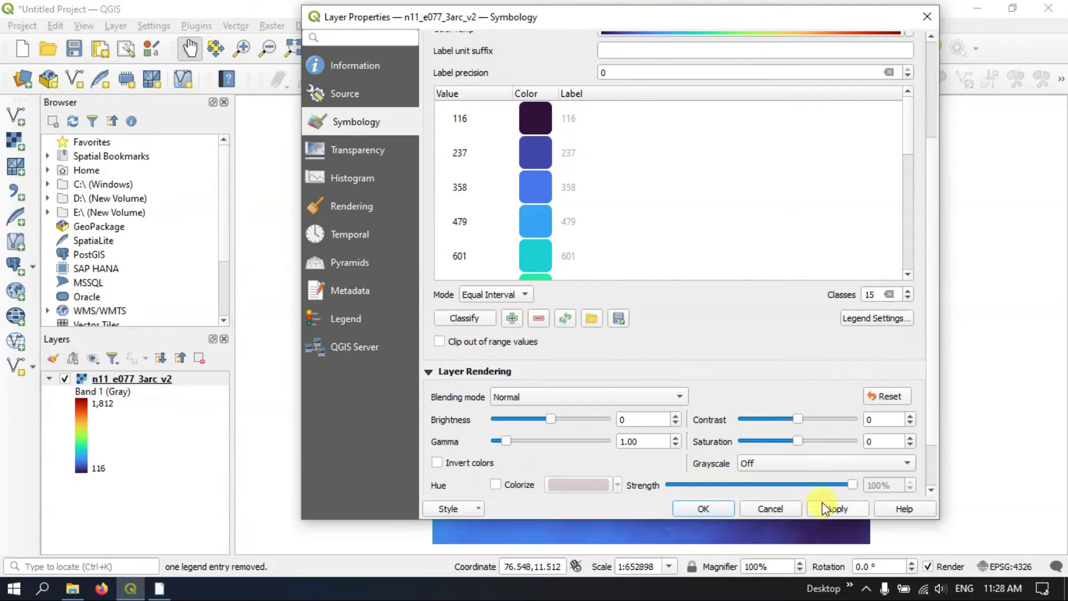
{"action": "left_click", "coordinate": [824, 507]}
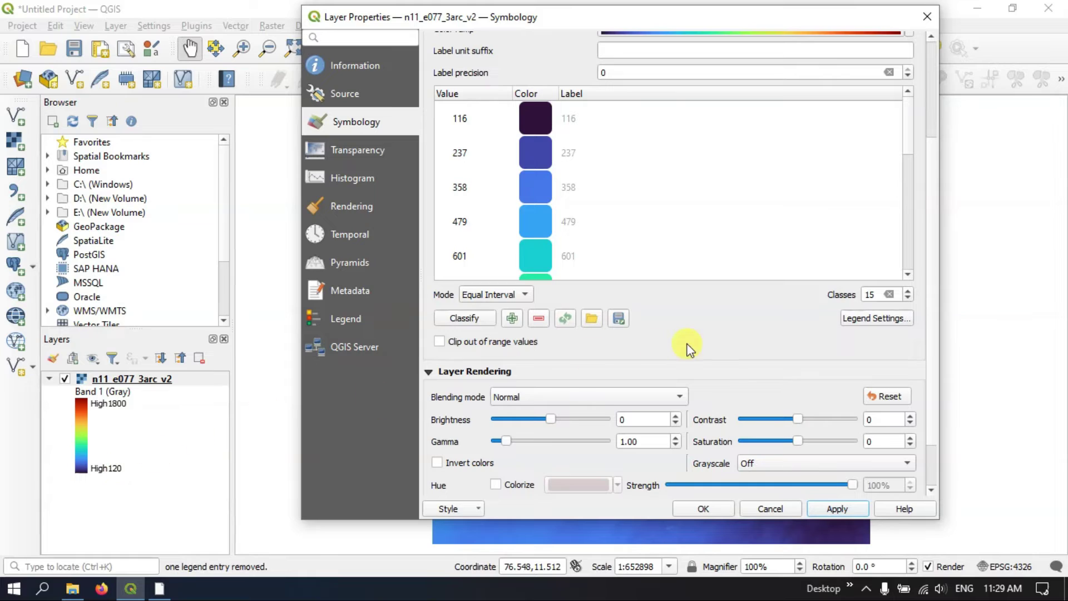
Remove the High prefix from the legend labels and apply the change.
{"action": "left_click", "coordinate": [851, 319]}
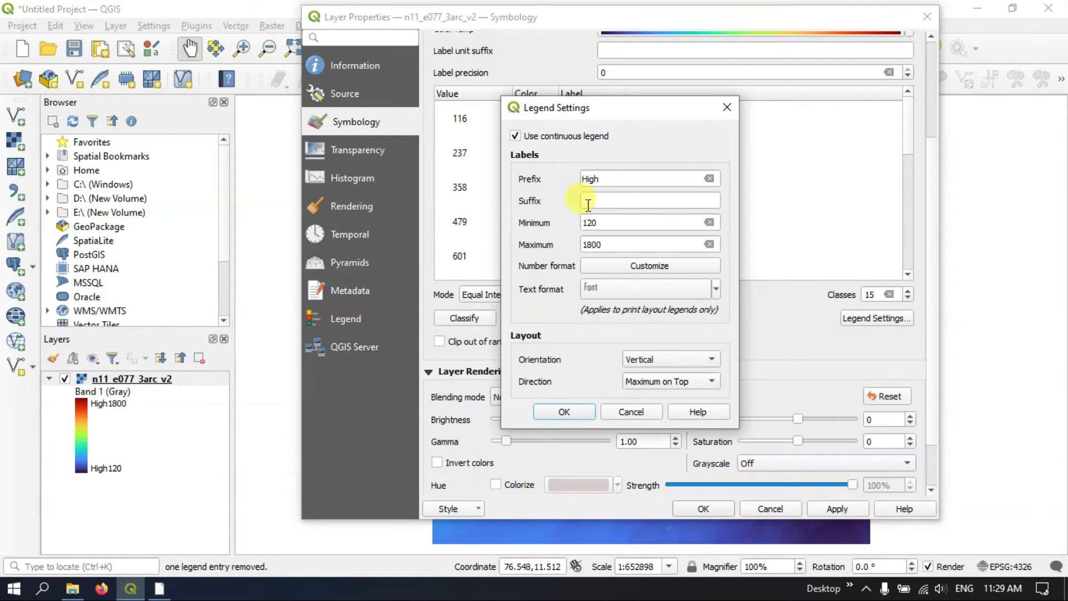
{"action": "left_click", "coordinate": [611, 180]}
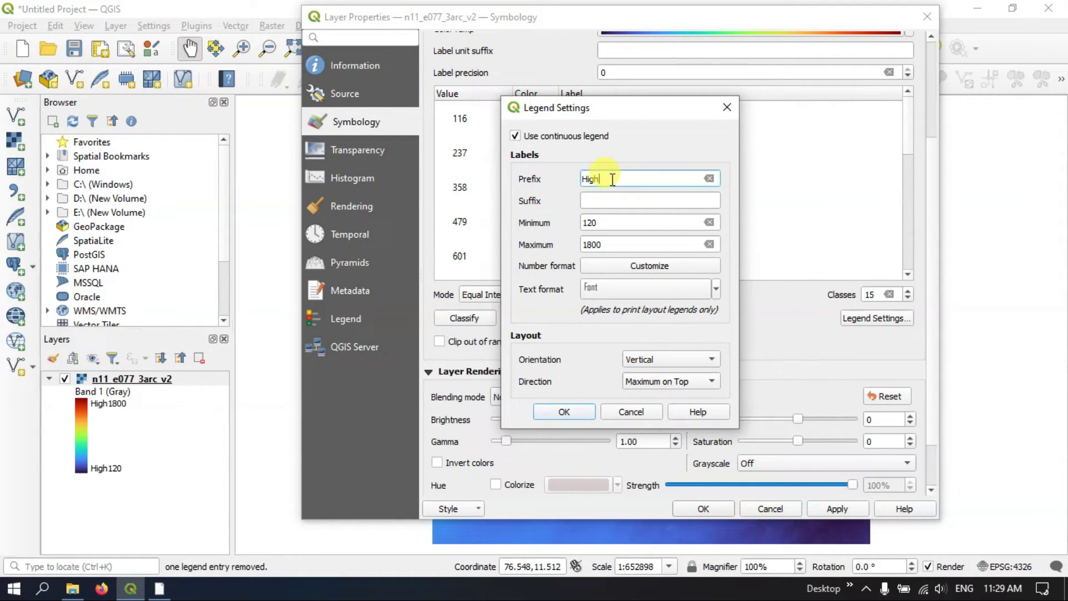
{"action": "left_click_drag", "start_coordinate": [612, 179], "coordinate": [590, 183]}
{"action": "key", "text": "BackSpace"}
{"action": "left_click", "coordinate": [573, 413]}
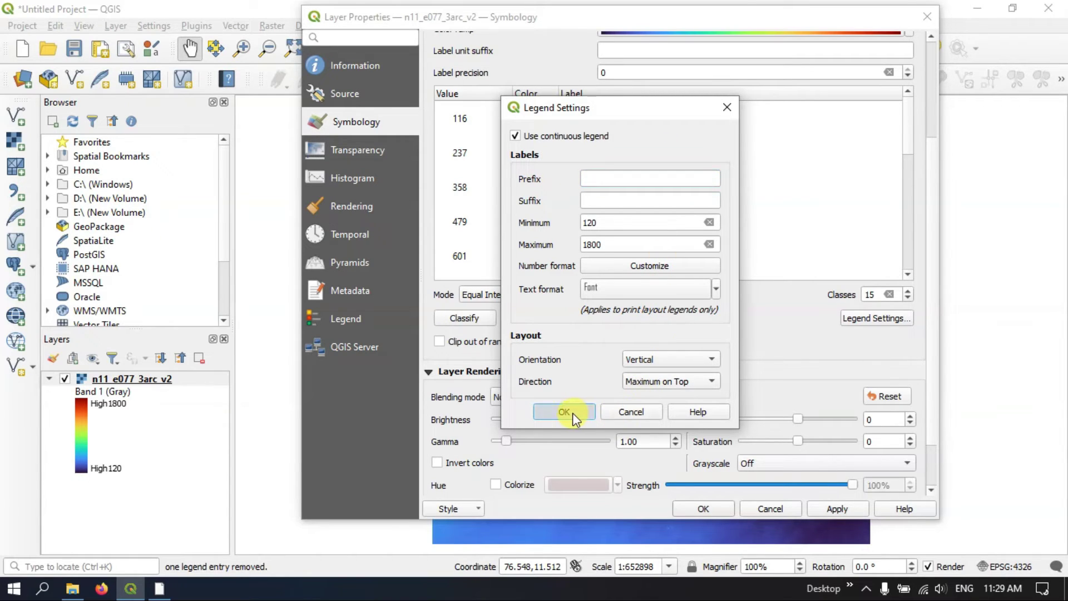
{"action": "left_click", "coordinate": [833, 511]}
Reopen the elevation layer's Symbology properties and list the available render types.
{"action": "left_click", "coordinate": [720, 510]}
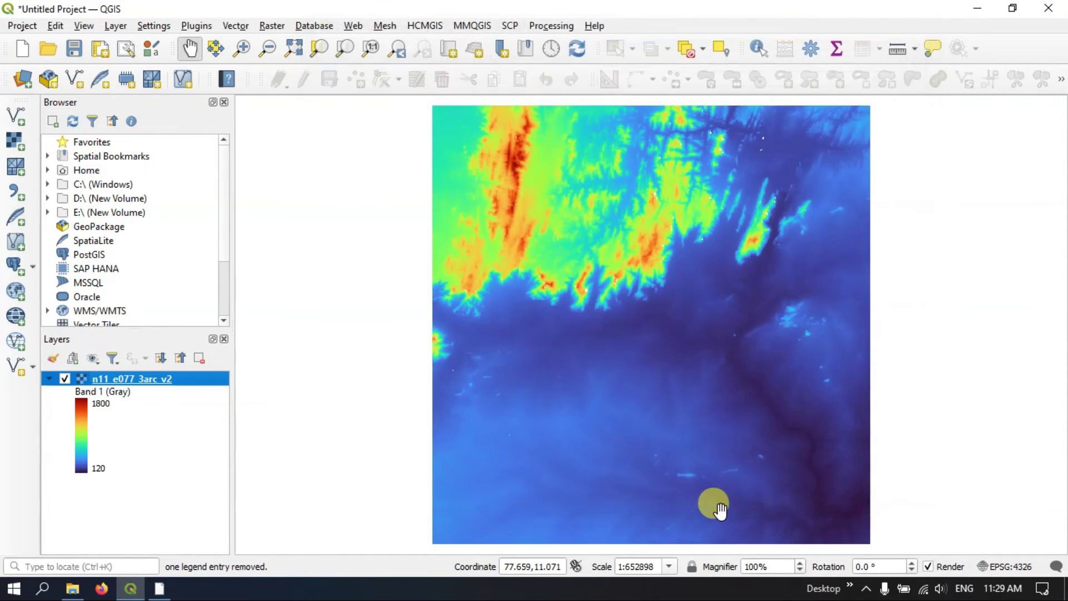
{"action": "right_click", "coordinate": [212, 387]}
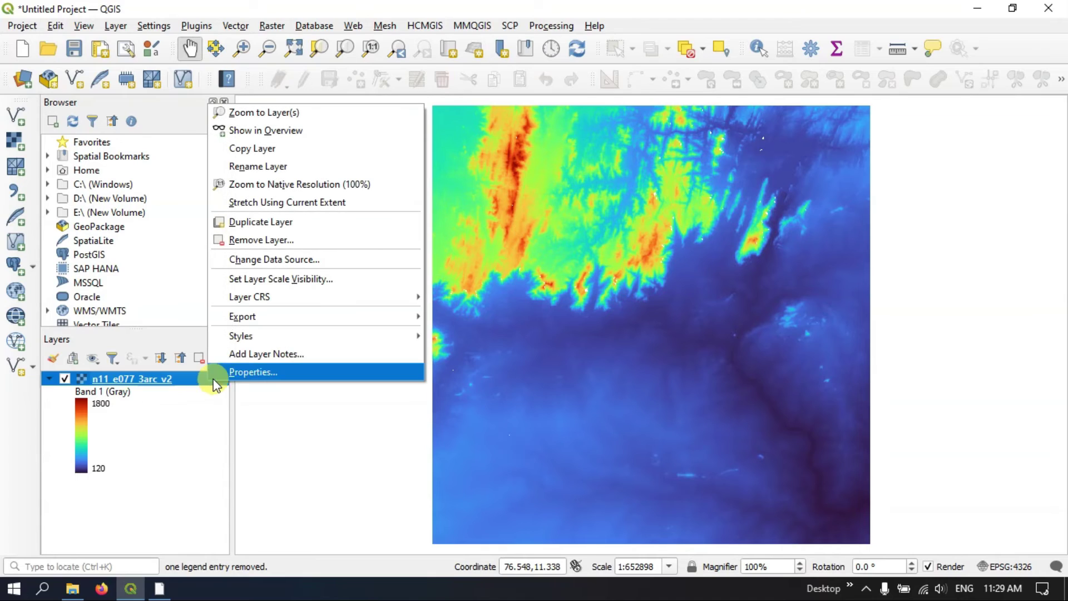
{"action": "left_click", "coordinate": [220, 372]}
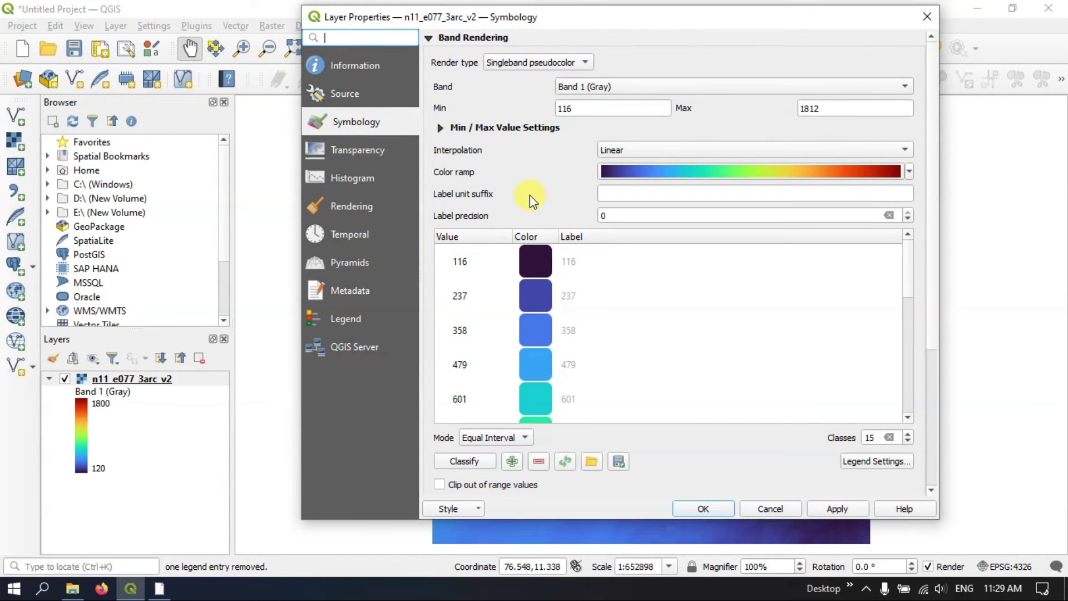
{"action": "left_click", "coordinate": [539, 64]}
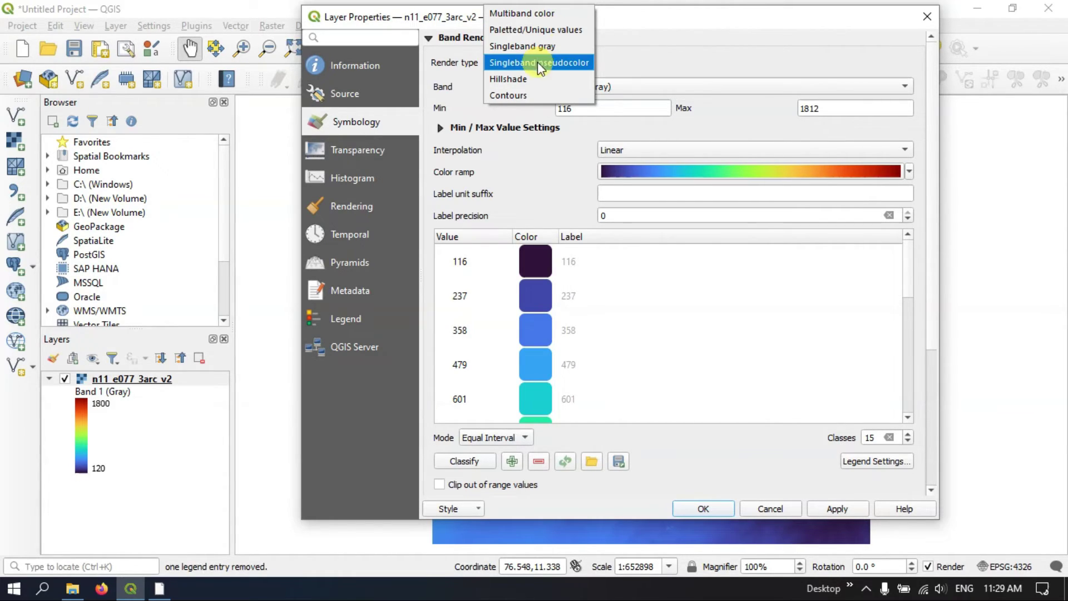
{"action": "left_click", "coordinate": [533, 80]}
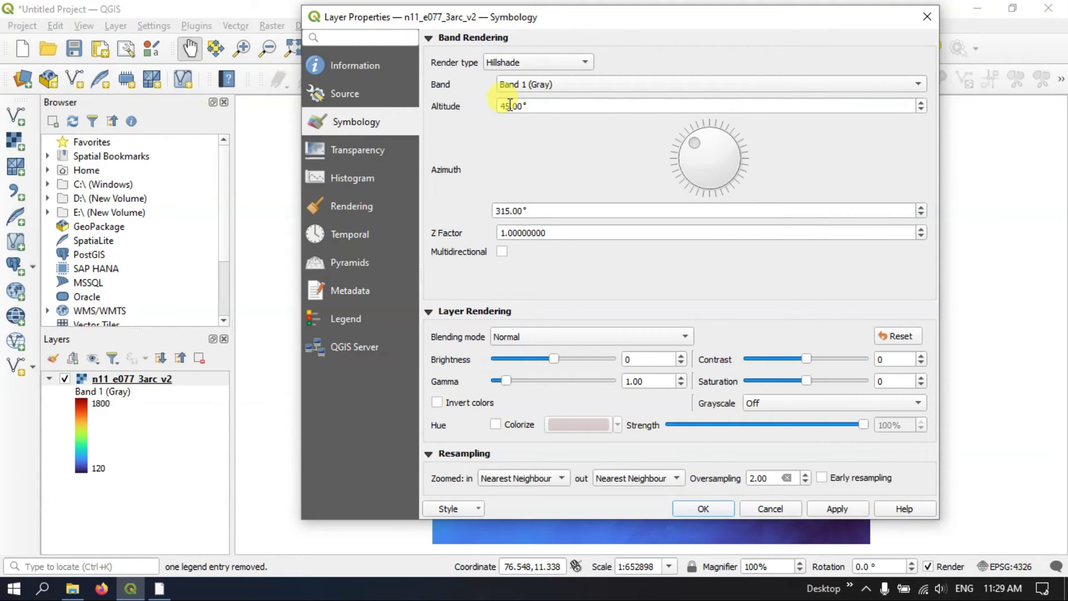
{"action": "left_click_drag", "start_coordinate": [509, 105], "coordinate": [501, 109]}
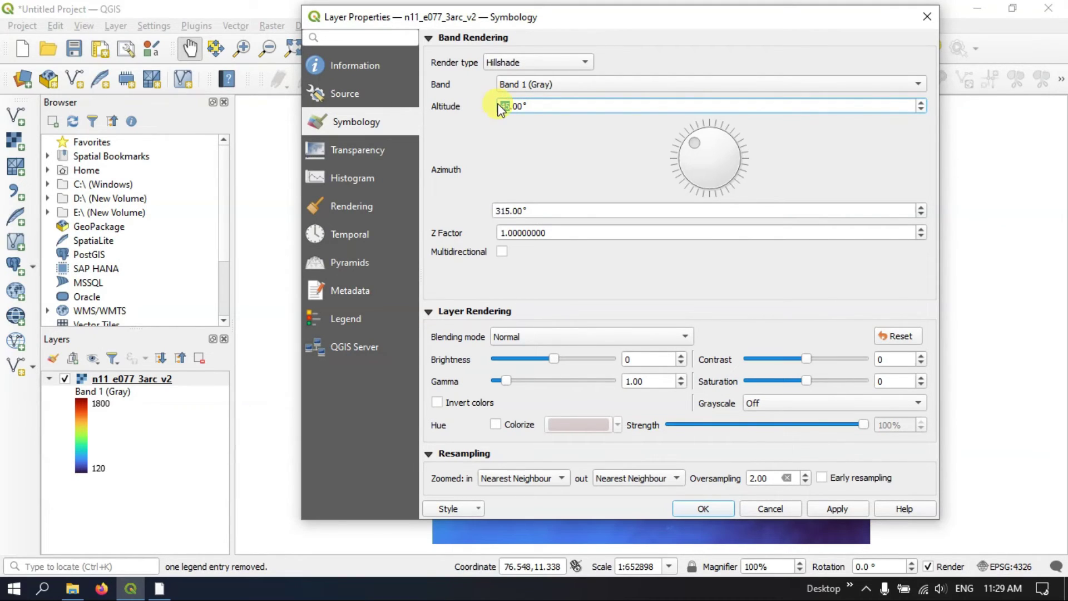
{"action": "left_click", "coordinate": [500, 166]}
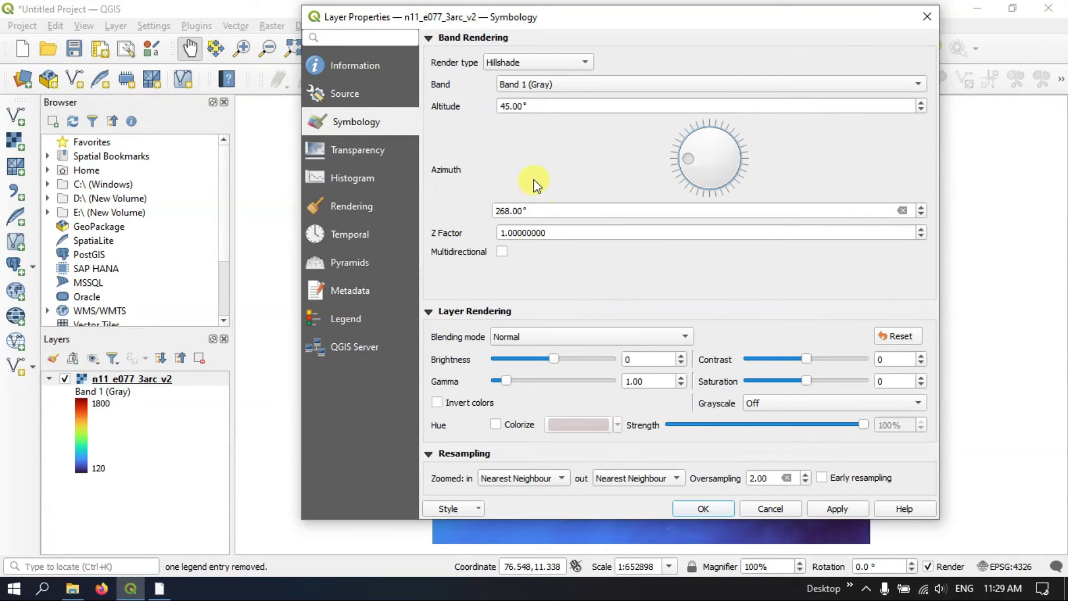
{"action": "left_click_drag", "start_coordinate": [533, 179], "coordinate": [532, 175]}
{"action": "left_click", "coordinate": [350, 95]}
{"action": "left_click", "coordinate": [356, 117]}
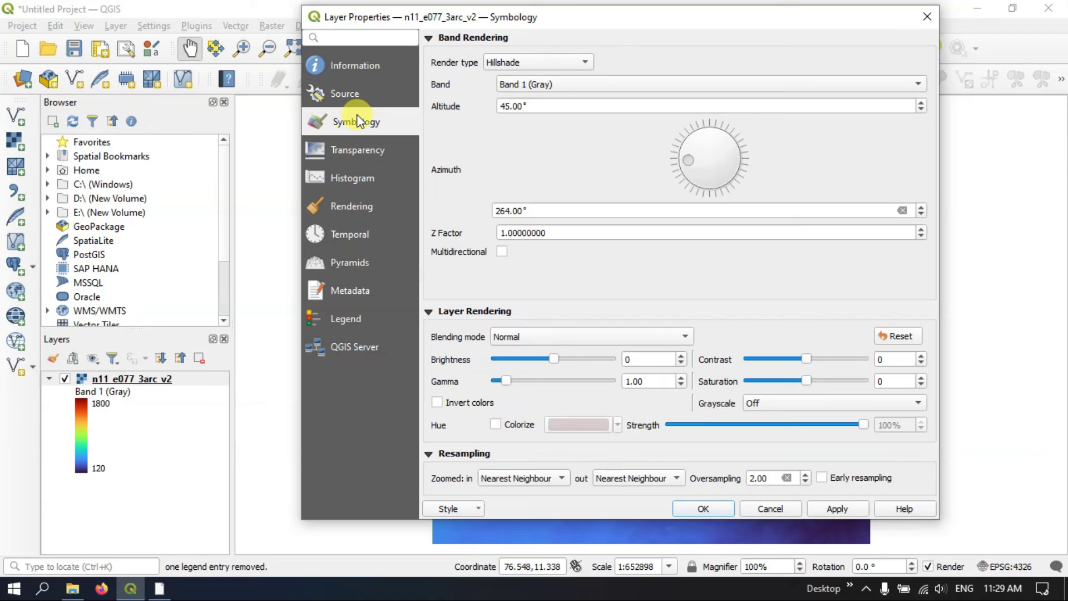
{"action": "left_click", "coordinate": [529, 62]}
{"action": "left_click", "coordinate": [534, 60]}
{"action": "left_click", "coordinate": [536, 59]}
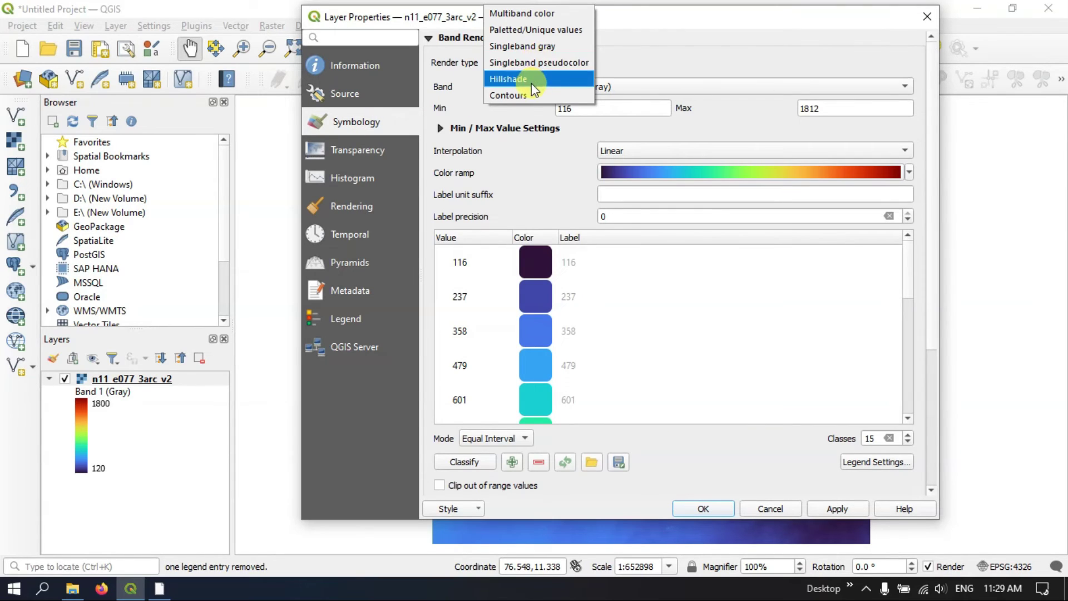
{"action": "left_click", "coordinate": [532, 76]}
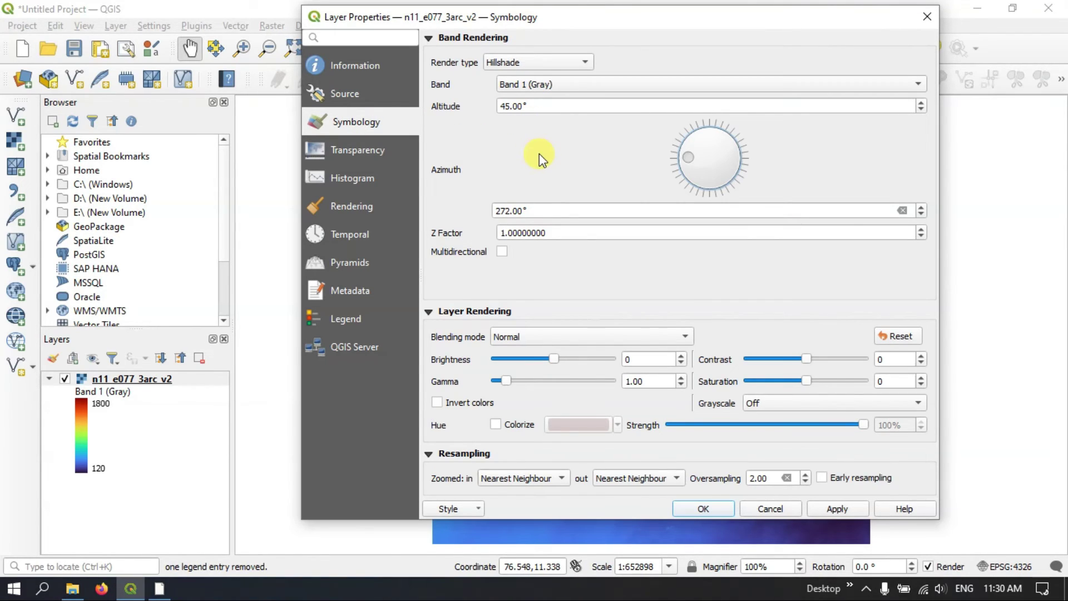
{"action": "left_click_drag", "start_coordinate": [686, 157], "coordinate": [693, 141]}
{"action": "left_click", "coordinate": [334, 95]}
{"action": "left_click", "coordinate": [361, 123]}
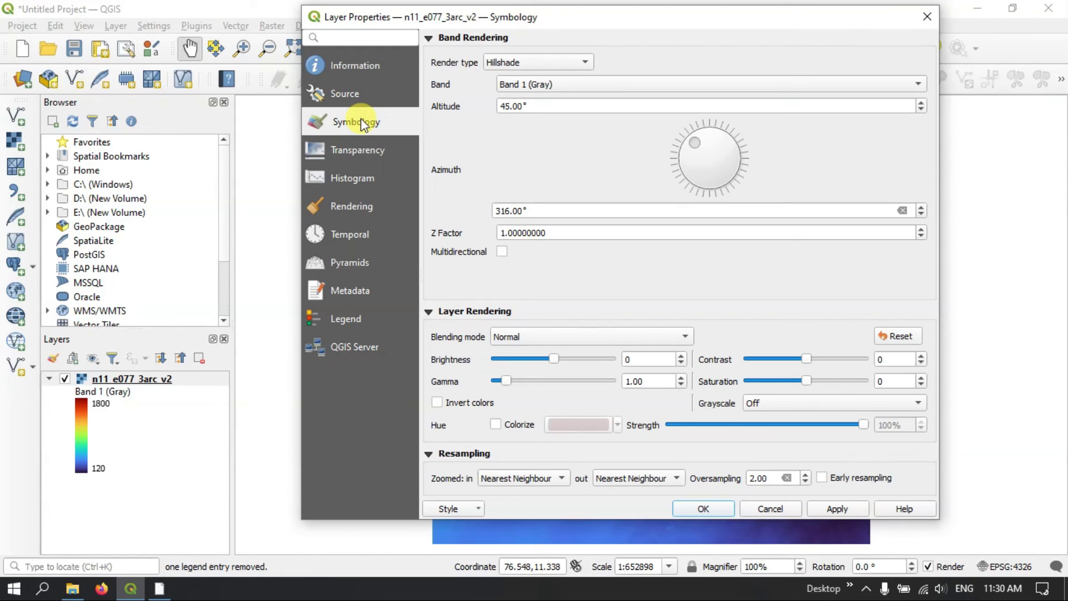
{"action": "left_click", "coordinate": [505, 62]}
Switch the render type to Hillshade, apply it, and inspect the grey hillshade map.
{"action": "left_click", "coordinate": [509, 58]}
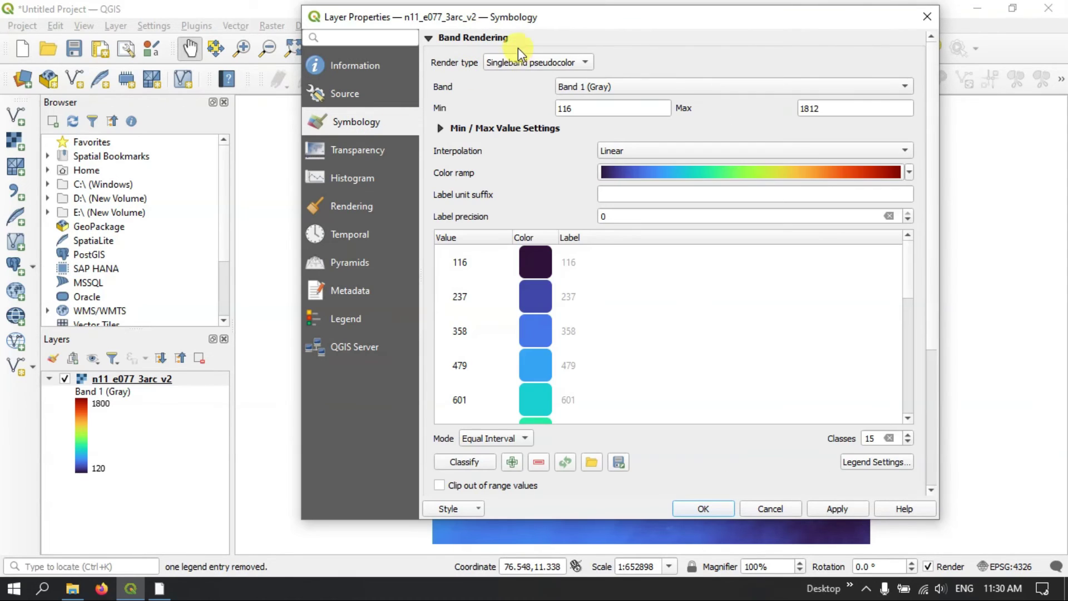
{"action": "left_click", "coordinate": [516, 57]}
{"action": "left_click", "coordinate": [515, 78]}
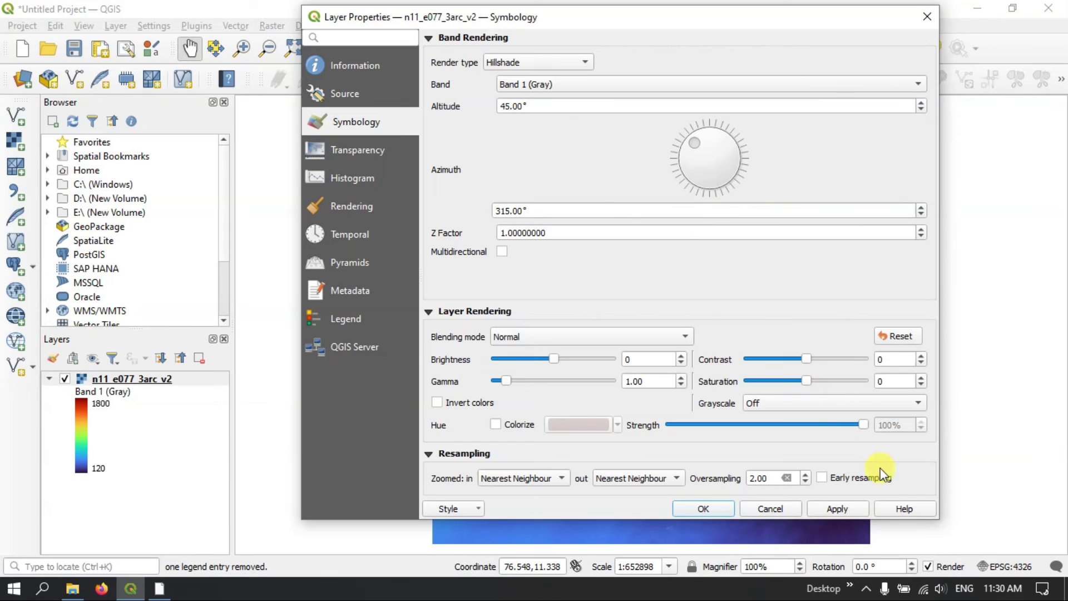
{"action": "left_click", "coordinate": [839, 508]}
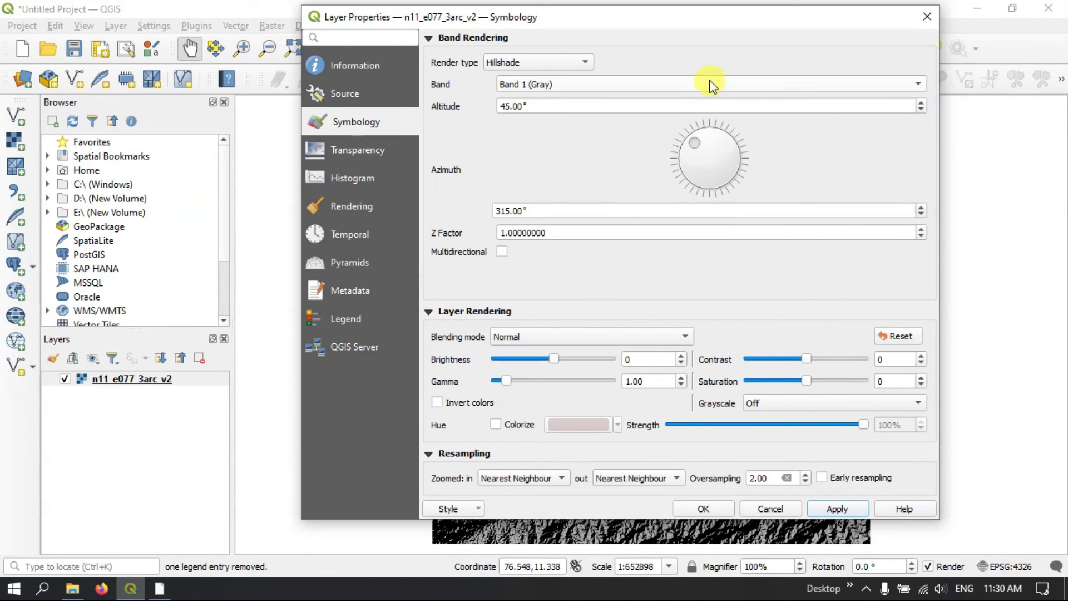
{"action": "left_click_drag", "start_coordinate": [809, 17], "coordinate": [594, 167]}
{"action": "left_click_drag", "start_coordinate": [546, 192], "coordinate": [292, 375]}
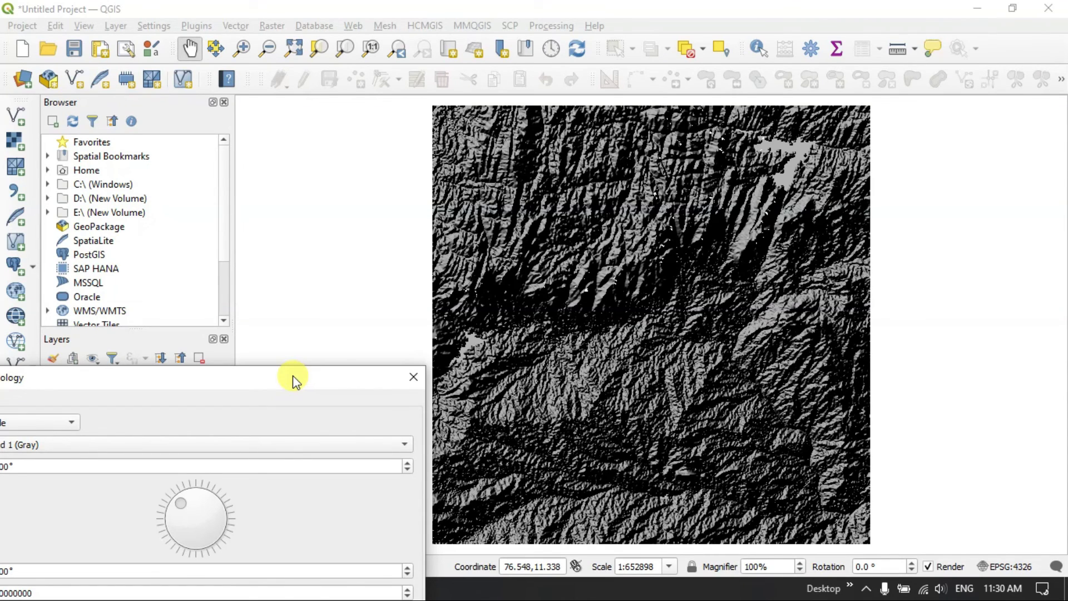
{"action": "left_click_drag", "start_coordinate": [293, 375], "coordinate": [767, 12]}
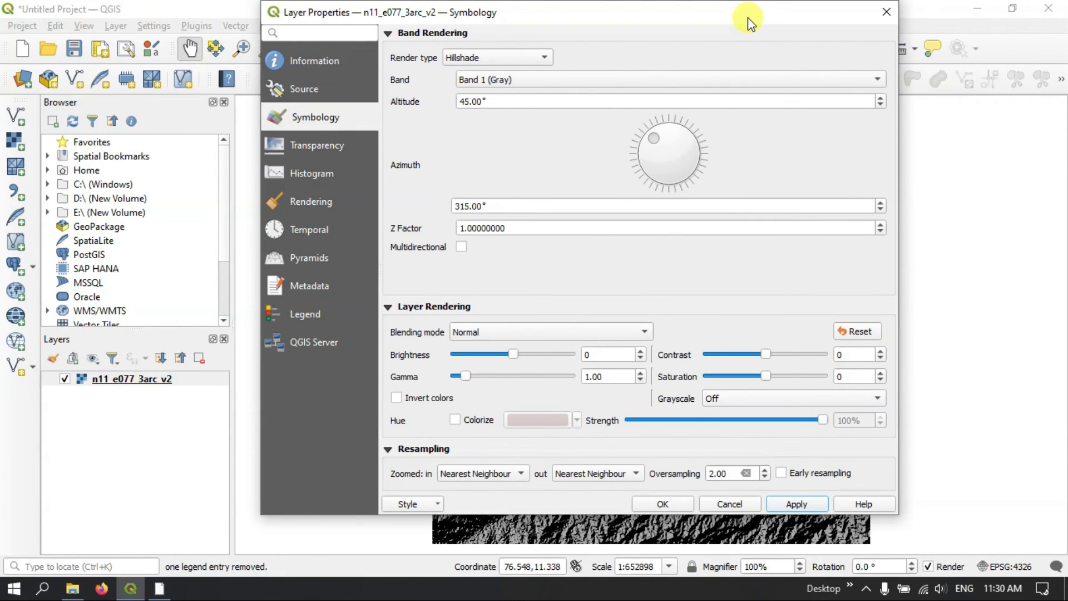
{"action": "left_click", "coordinate": [537, 57]}
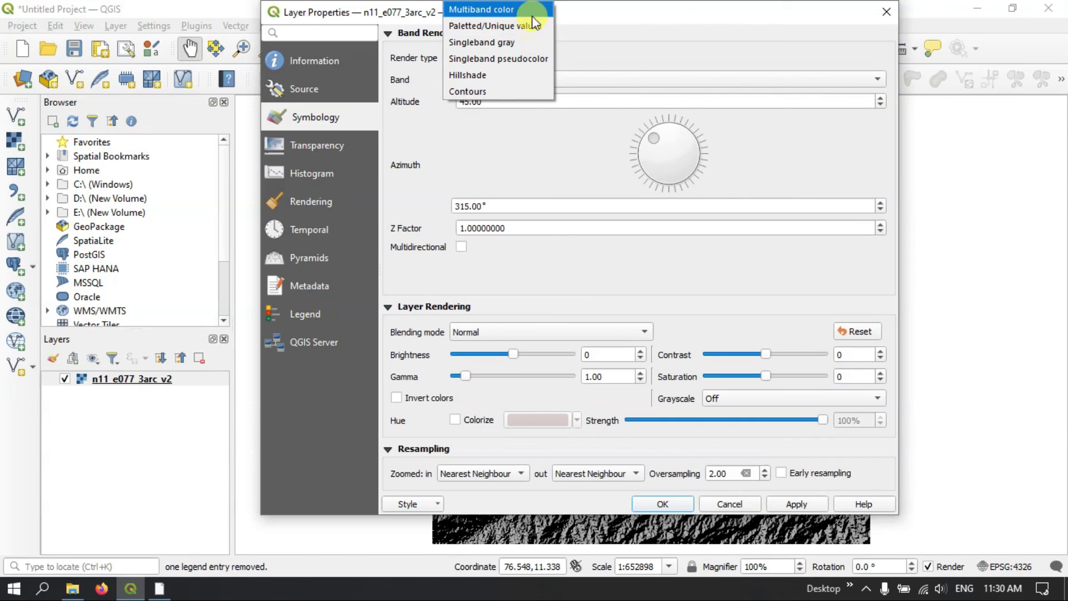